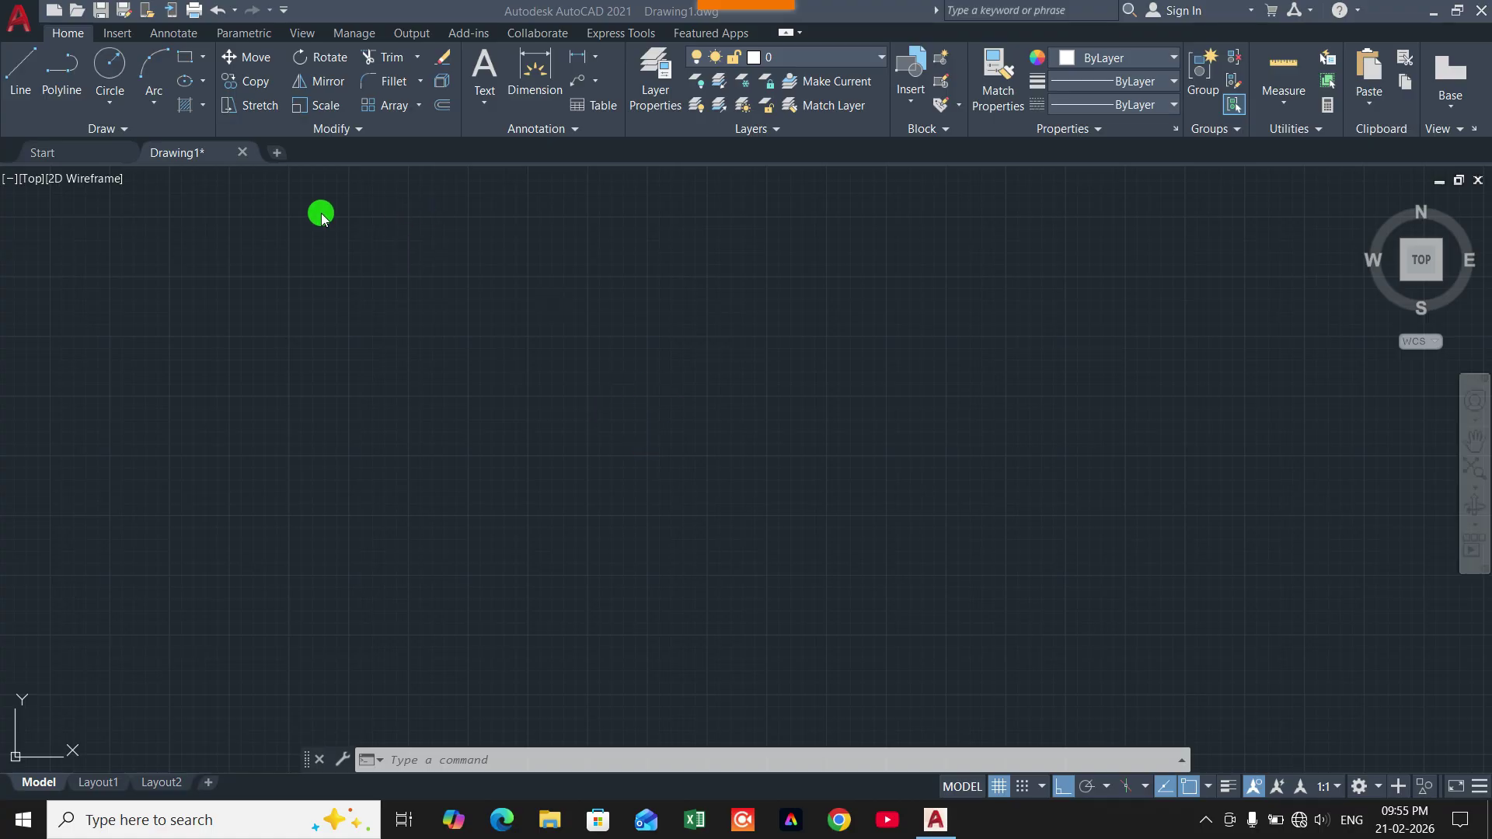
Draw a rectangle 100 units wide and 200 units high in the empty drawing
click(185, 57)
click(552, 336)
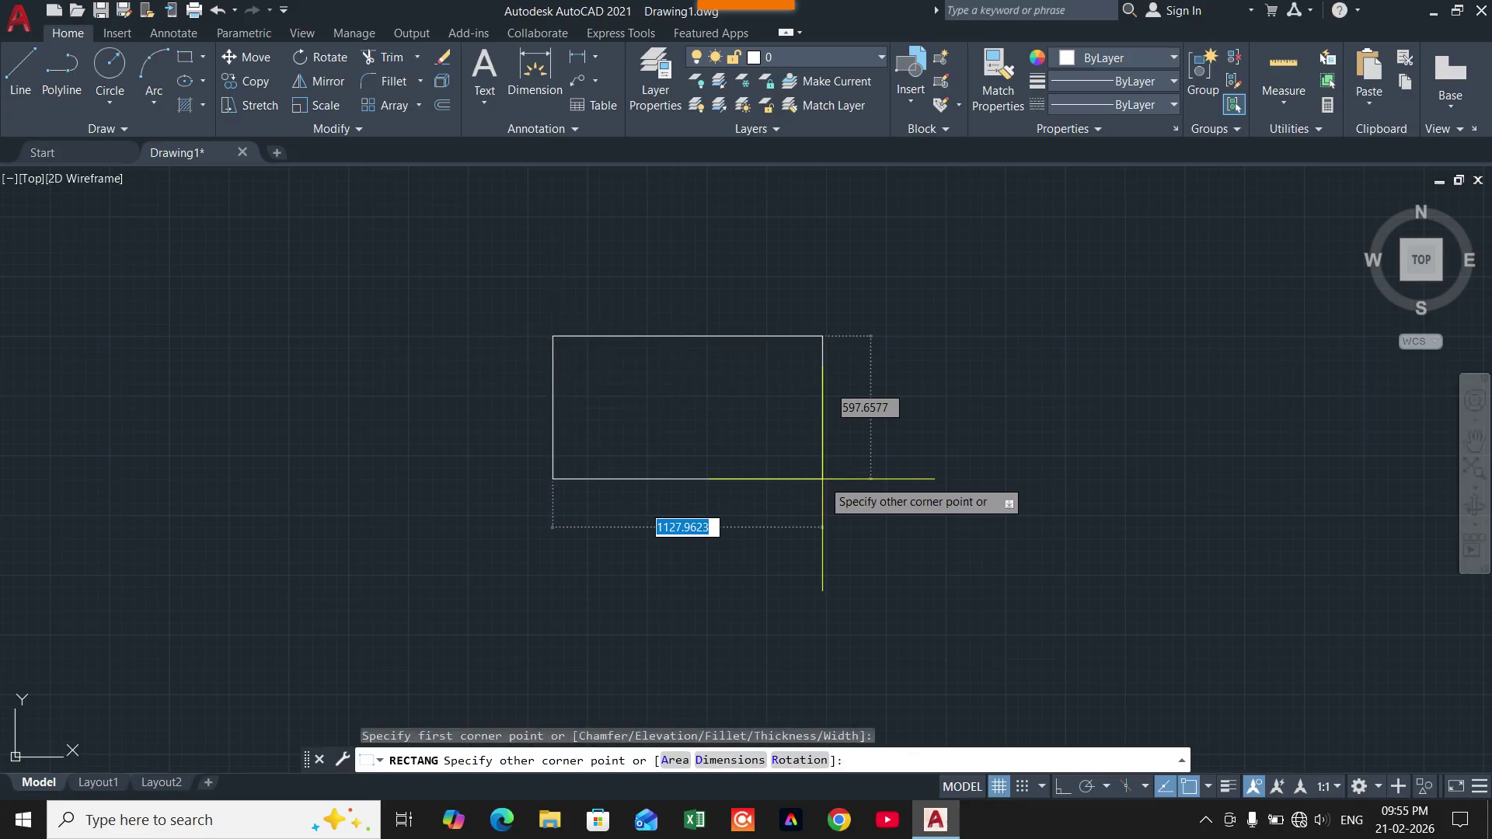
text(100)
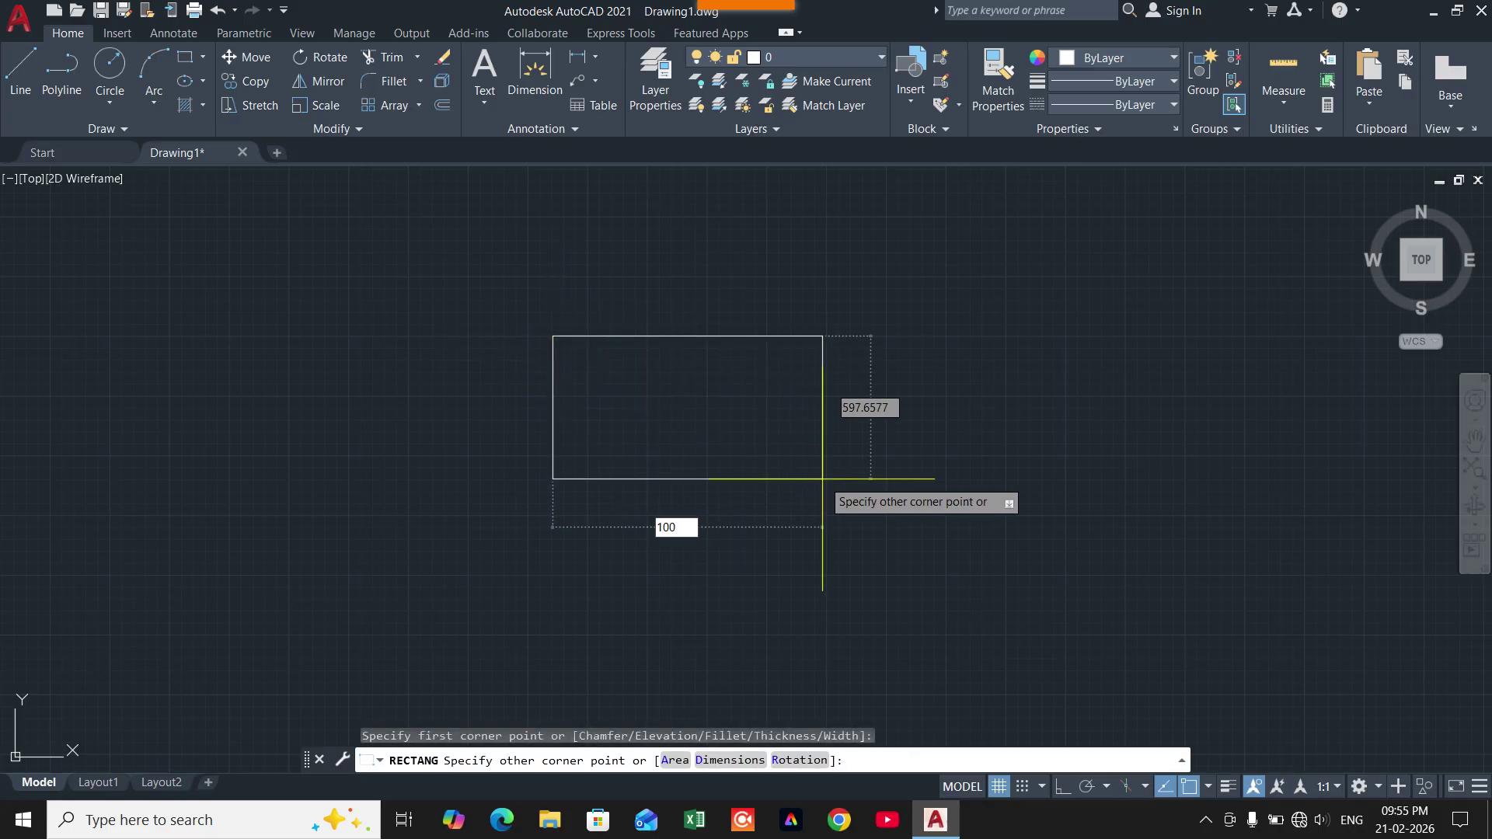
key(Tab)
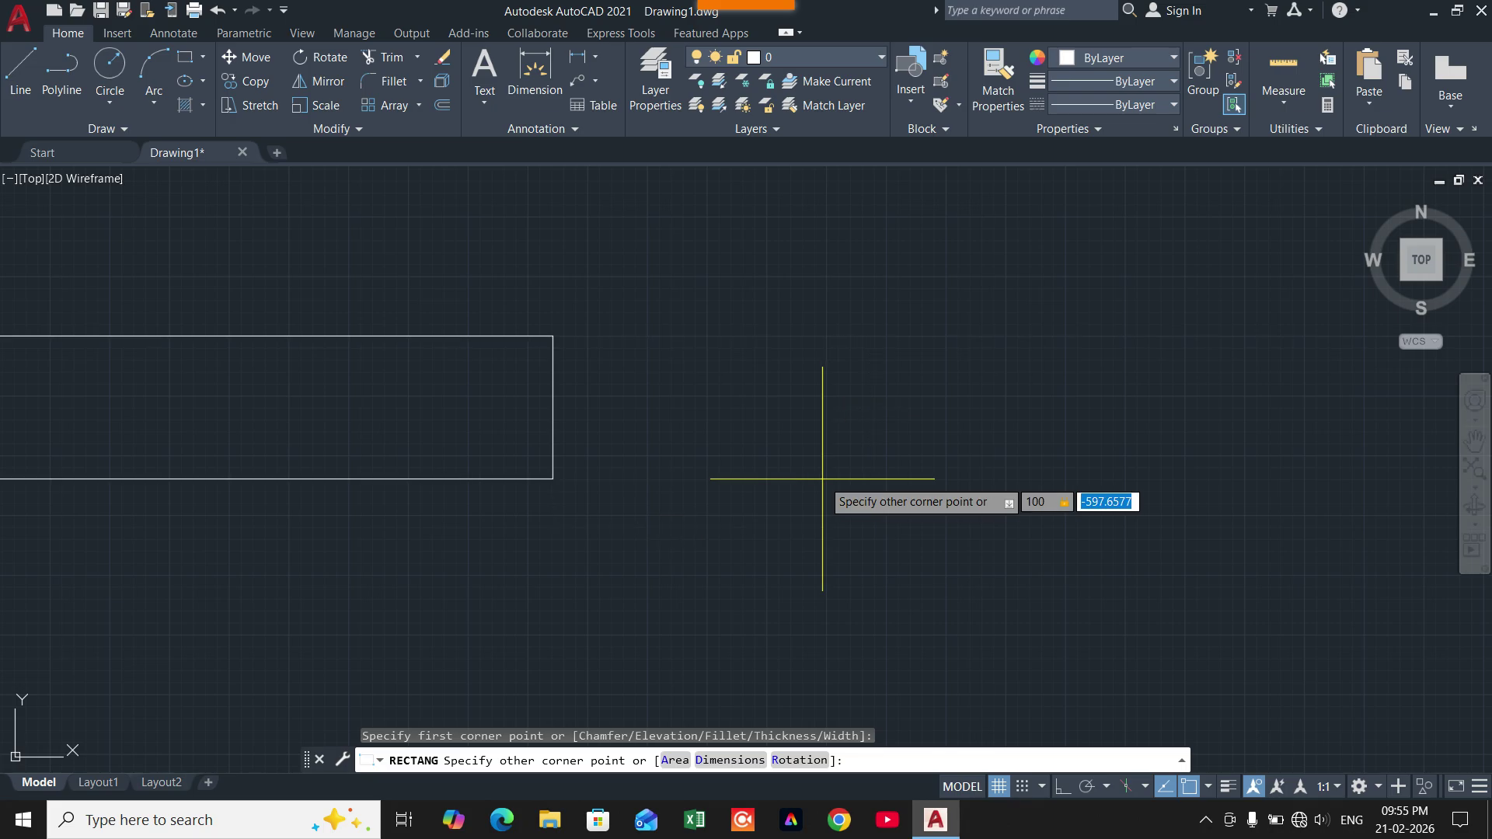
text(200)
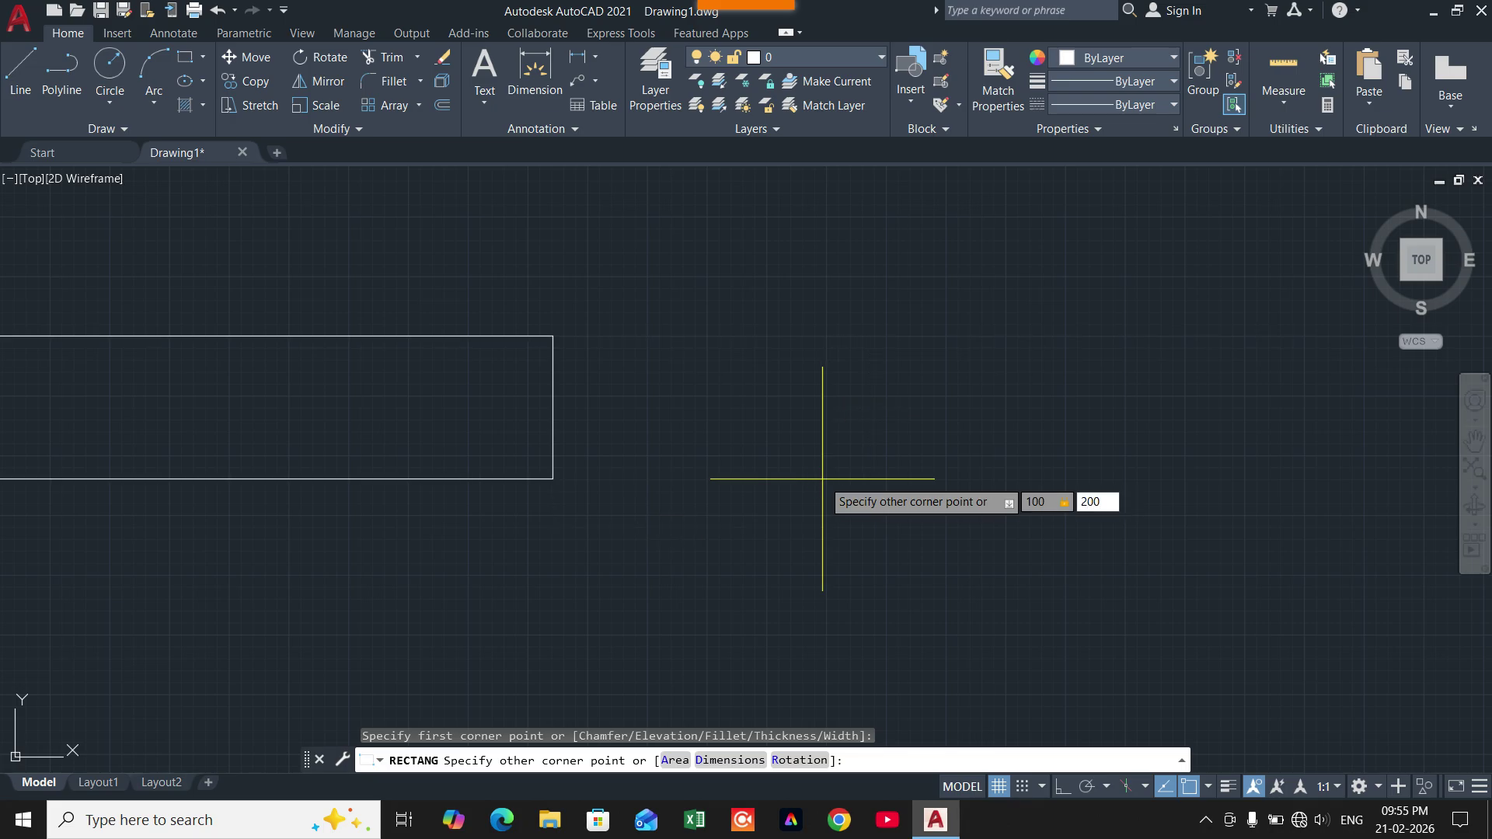
key(Return)
scroll(822, 479, down, 5)
scroll(544, 283, up, 2)
scroll(544, 283, up, 3)
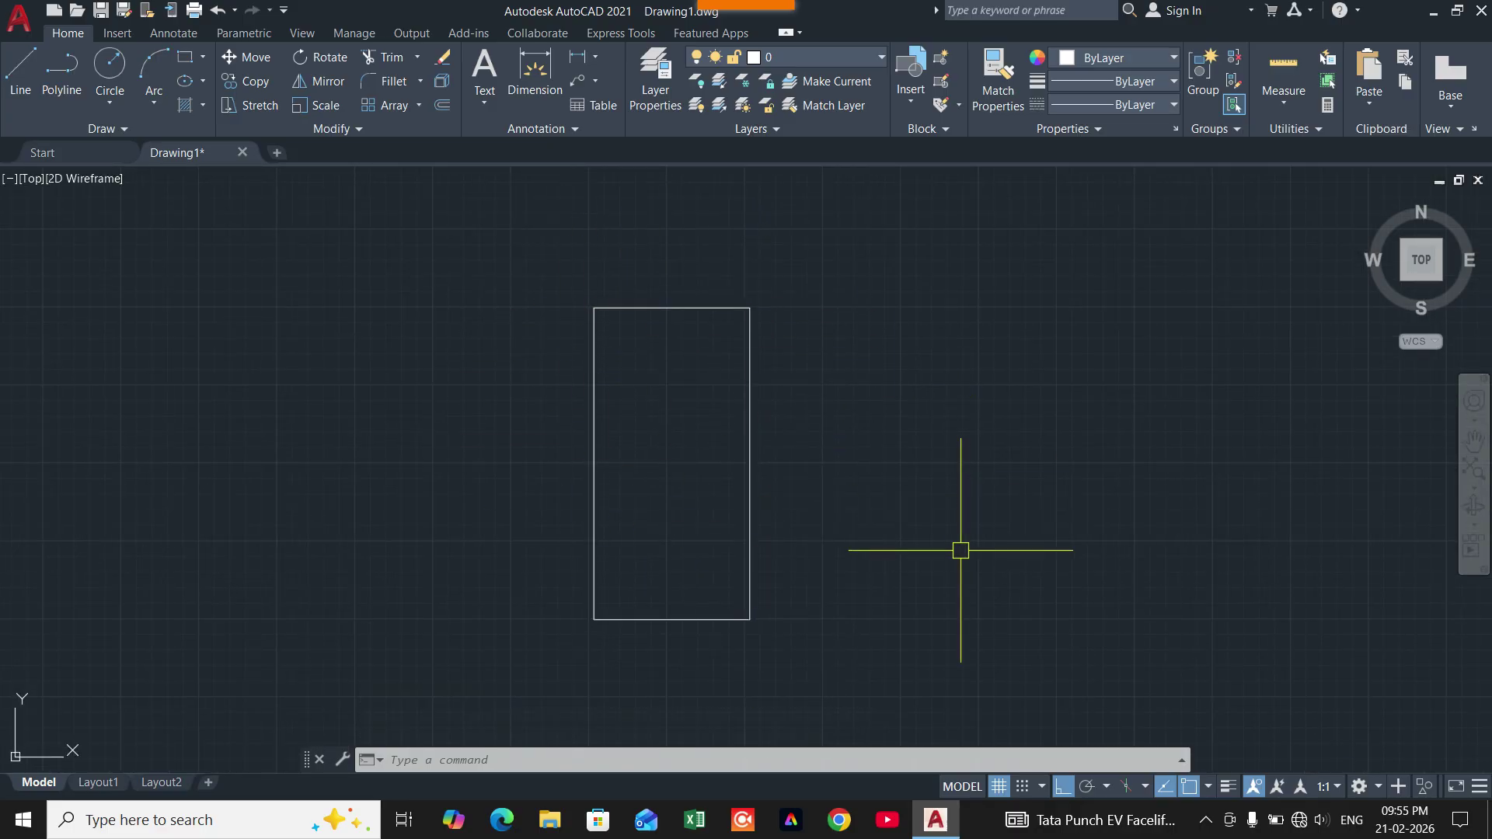
scroll(606, 326, up, 4)
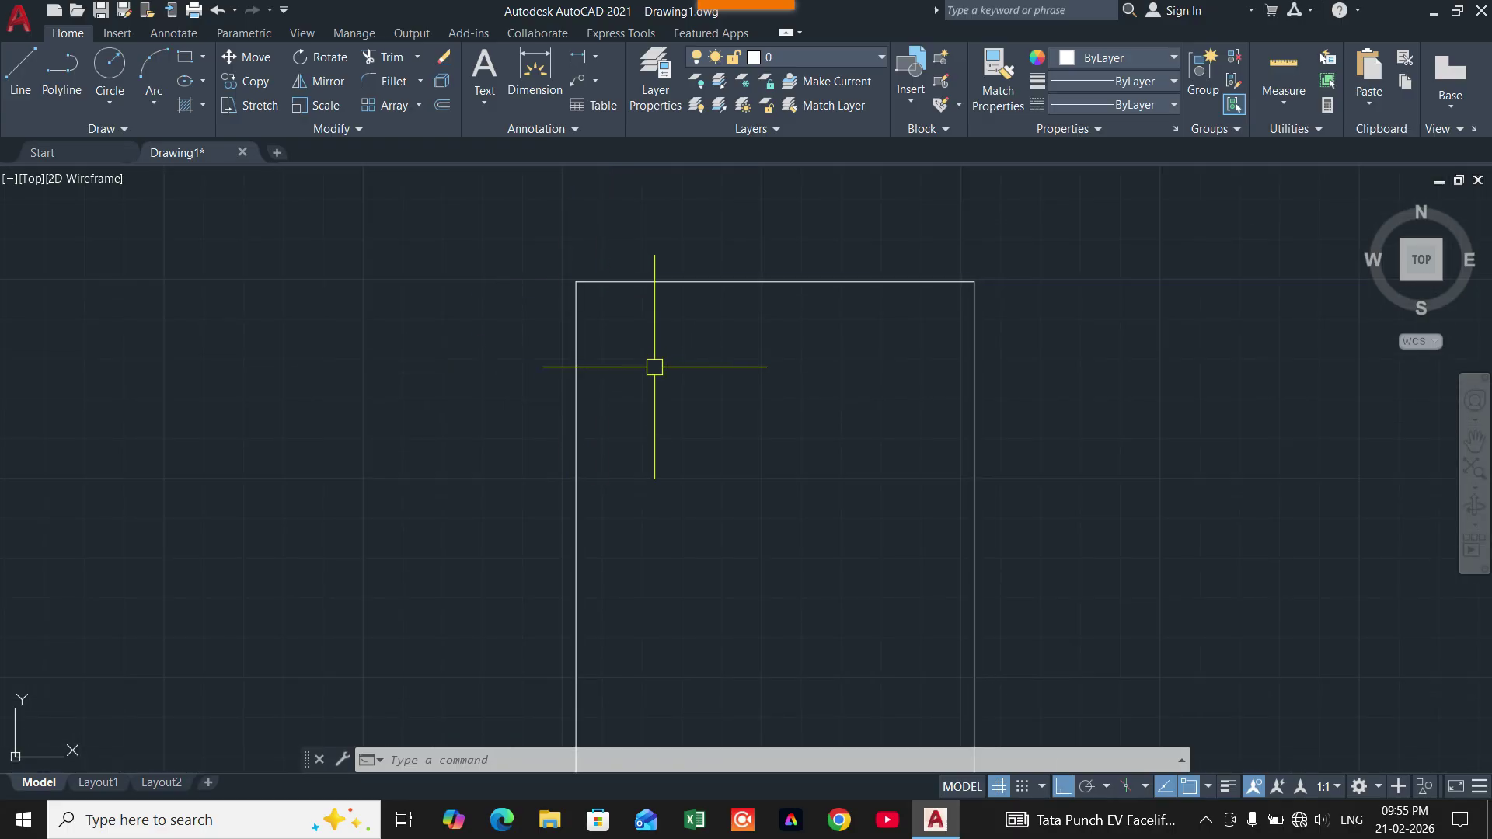
scroll(654, 355, down, 4)
scroll(645, 349, up, 4)
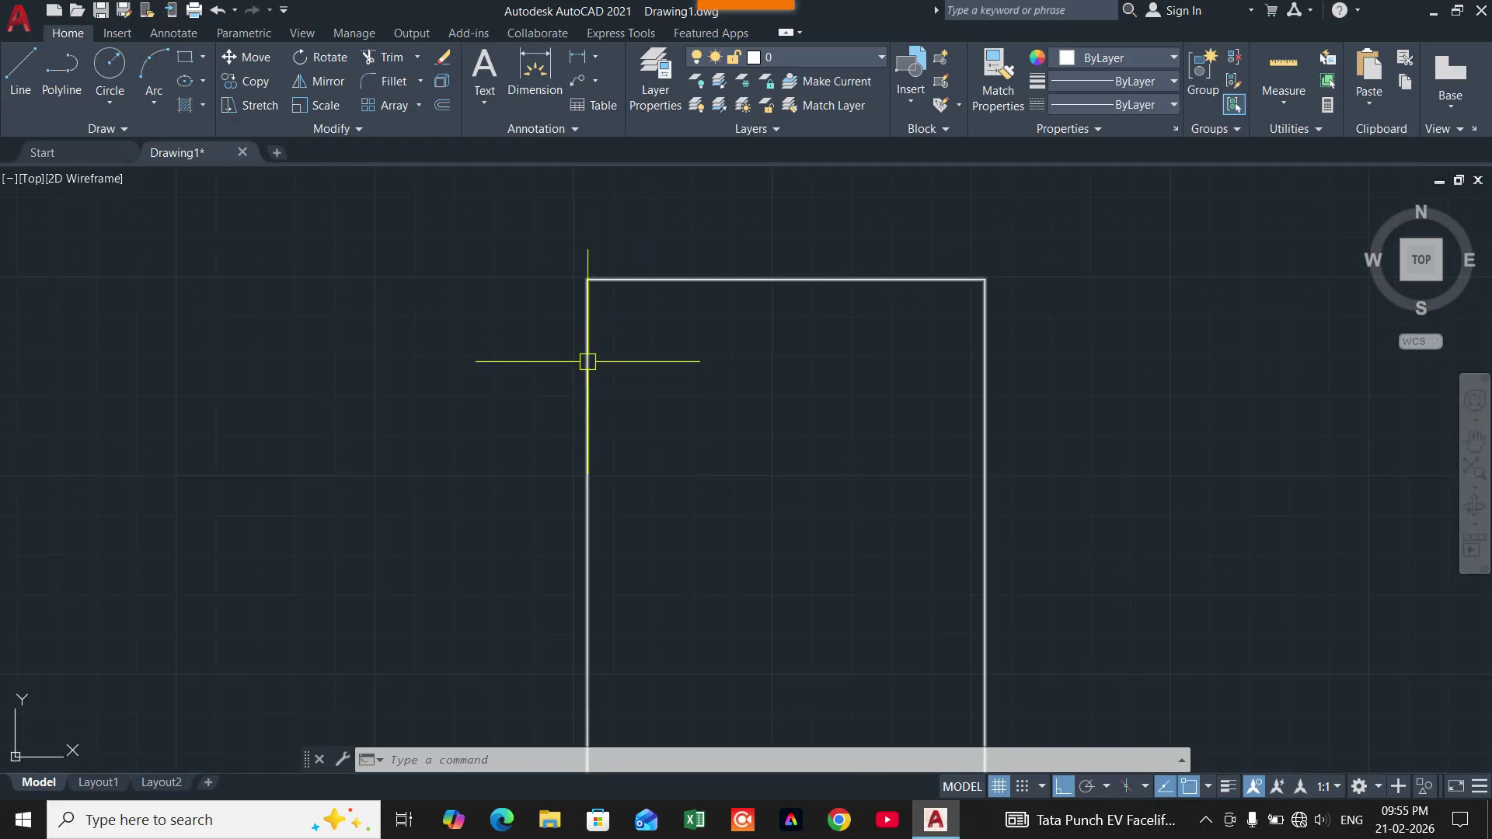
scroll(677, 357, down, 6)
scroll(687, 370, up, 4)
scroll(687, 370, down, 2)
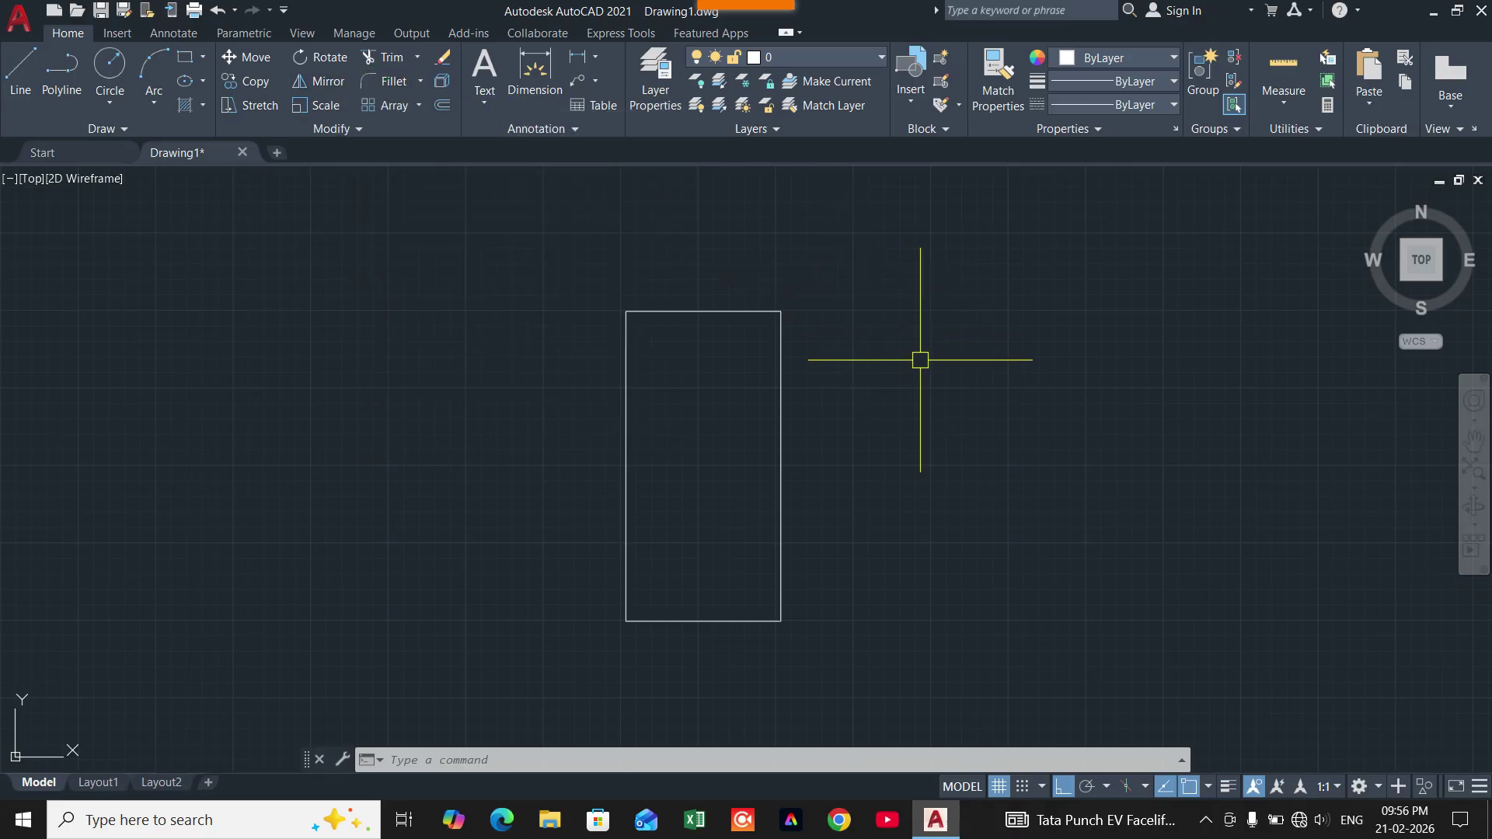
Fillet the rectangle's upper-left corner with a radius of 5
text(f)
key(Return)
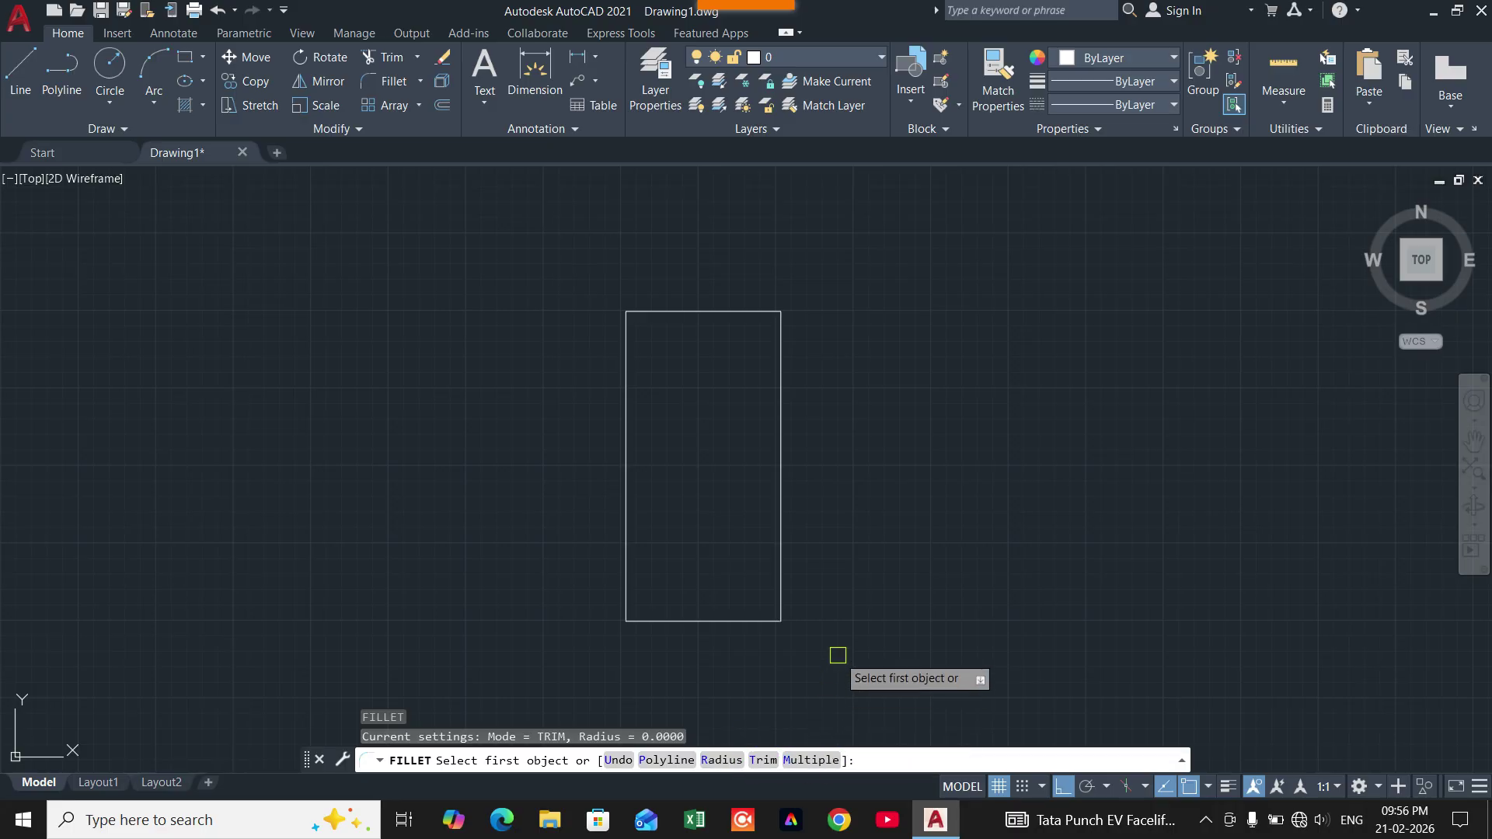
click(719, 759)
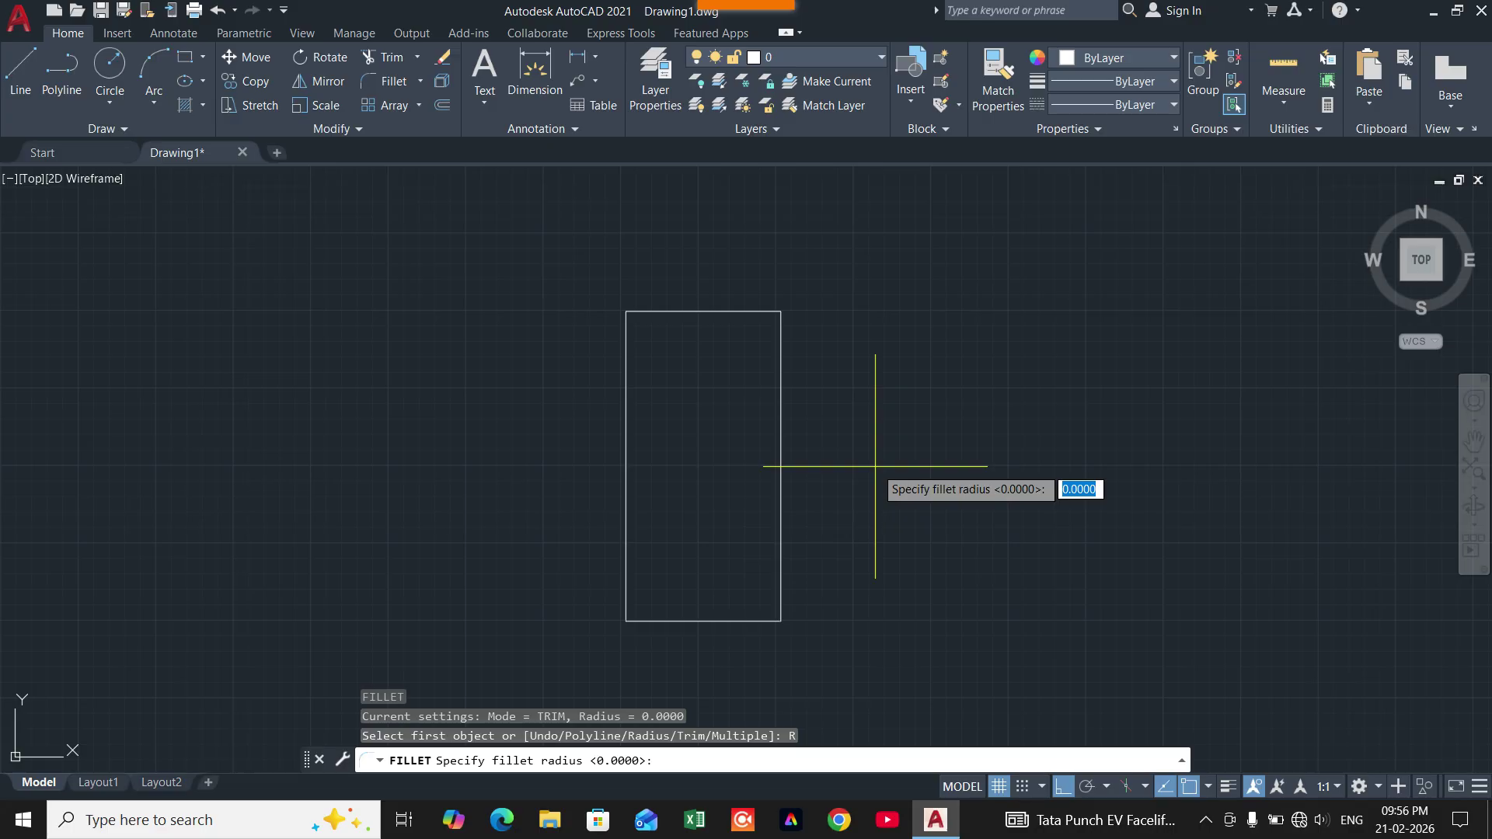
text(5)
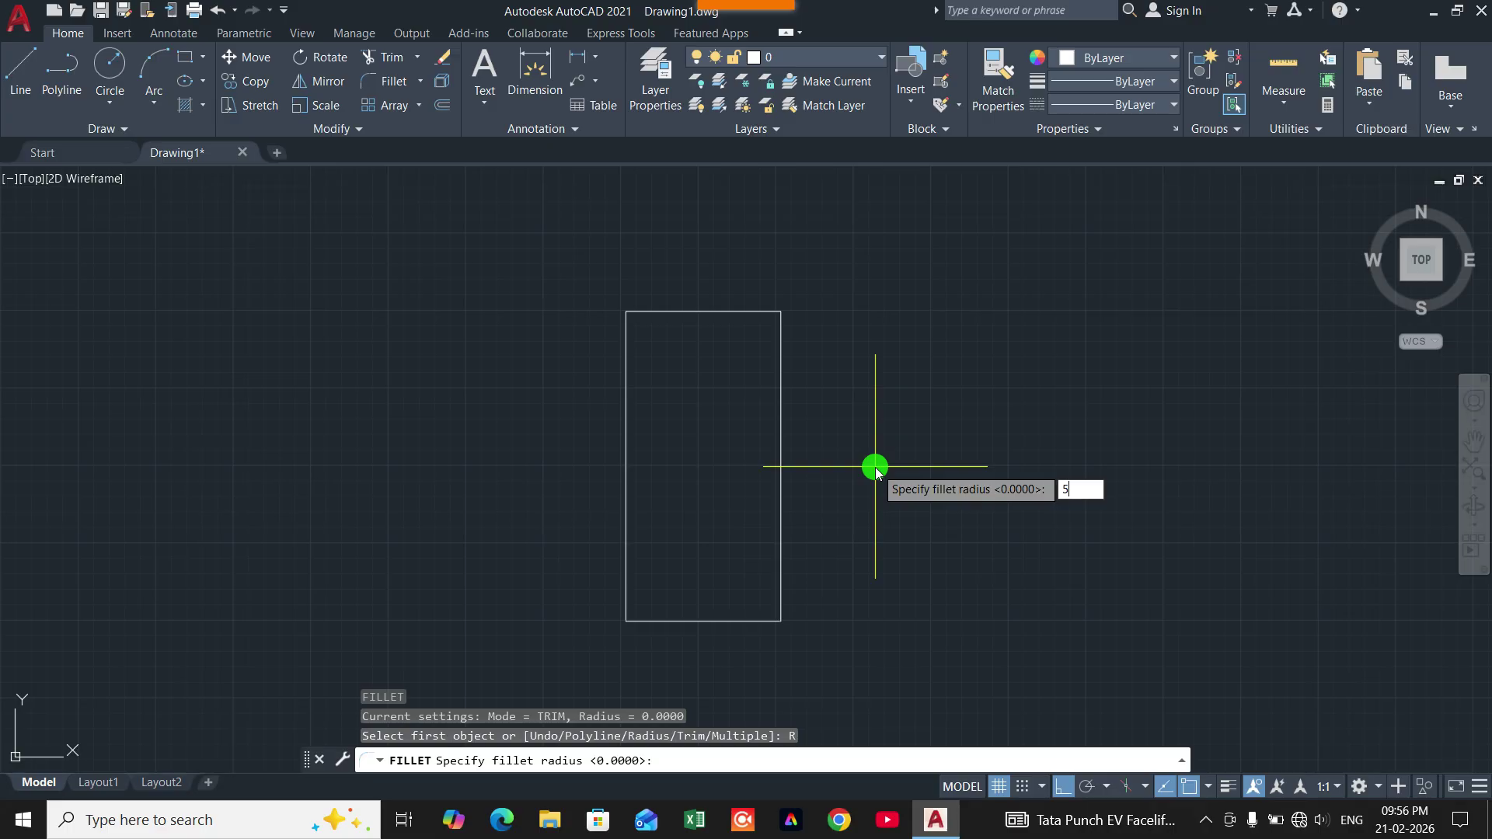
key(Return)
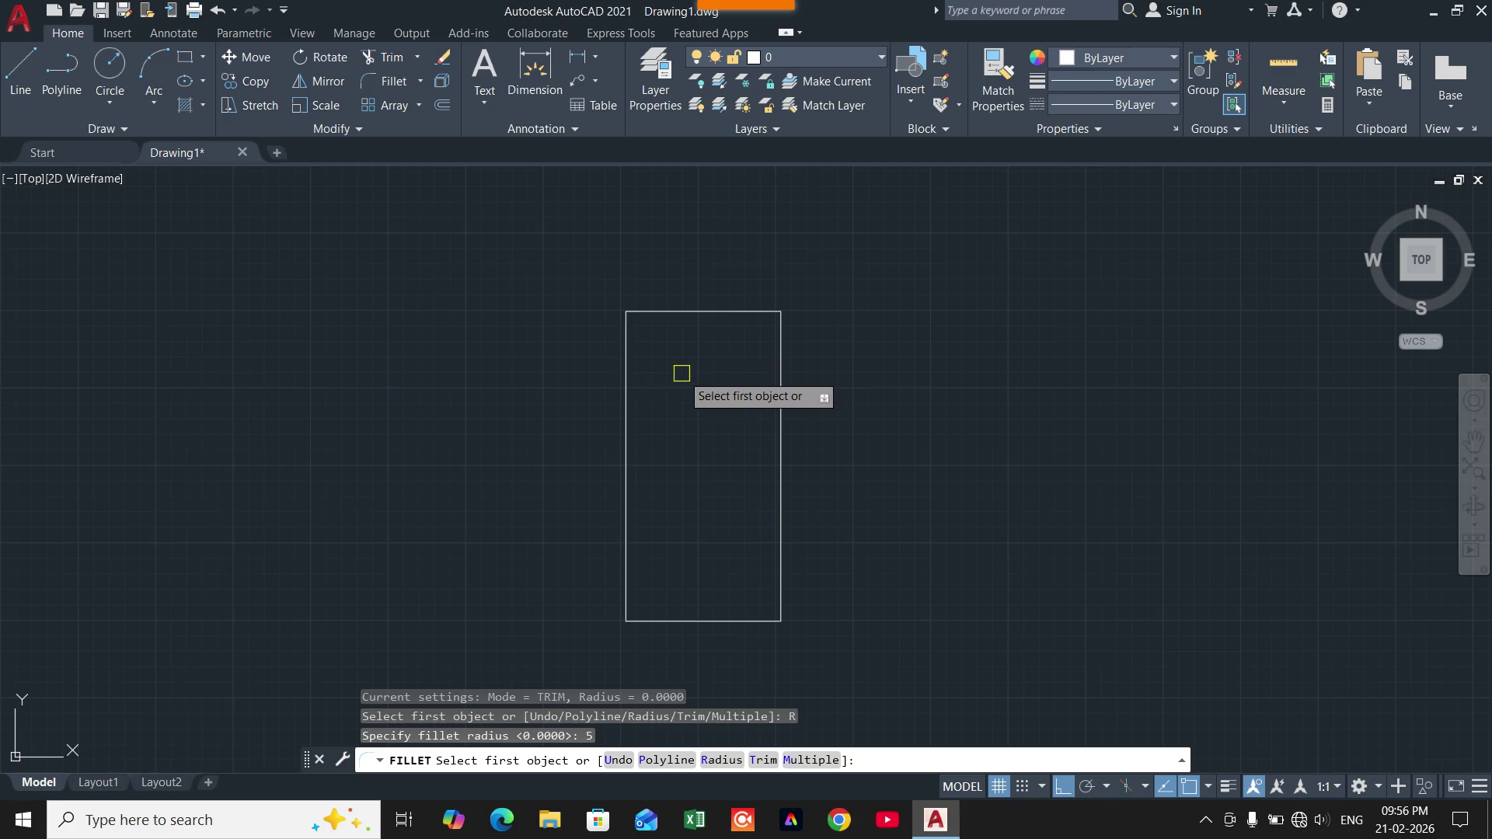
click(659, 311)
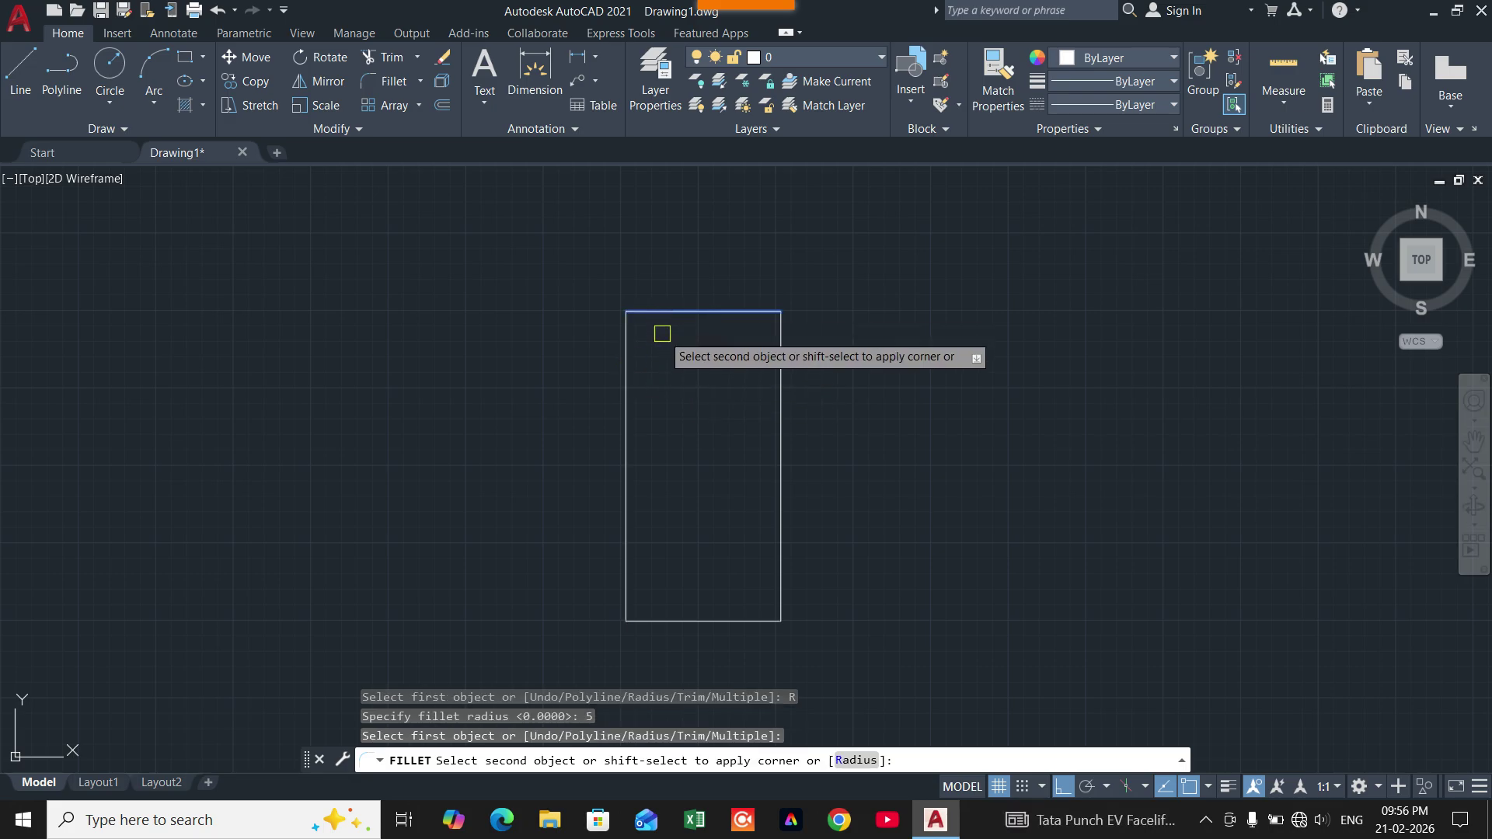
click(621, 354)
scroll(626, 322, up, 8)
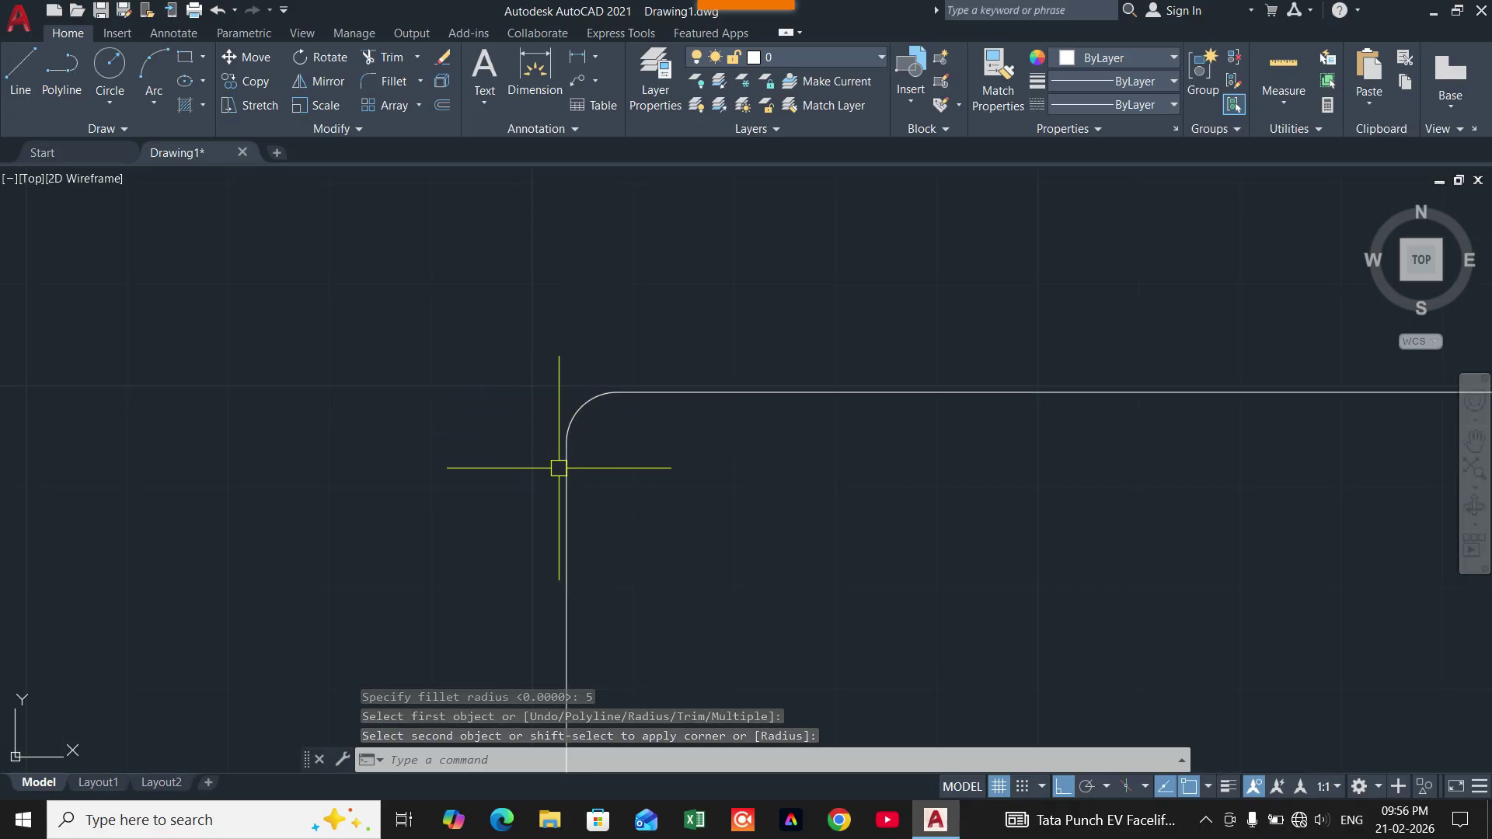
scroll(565, 340, down, 5)
scroll(575, 361, down, 2)
scroll(552, 346, up, 4)
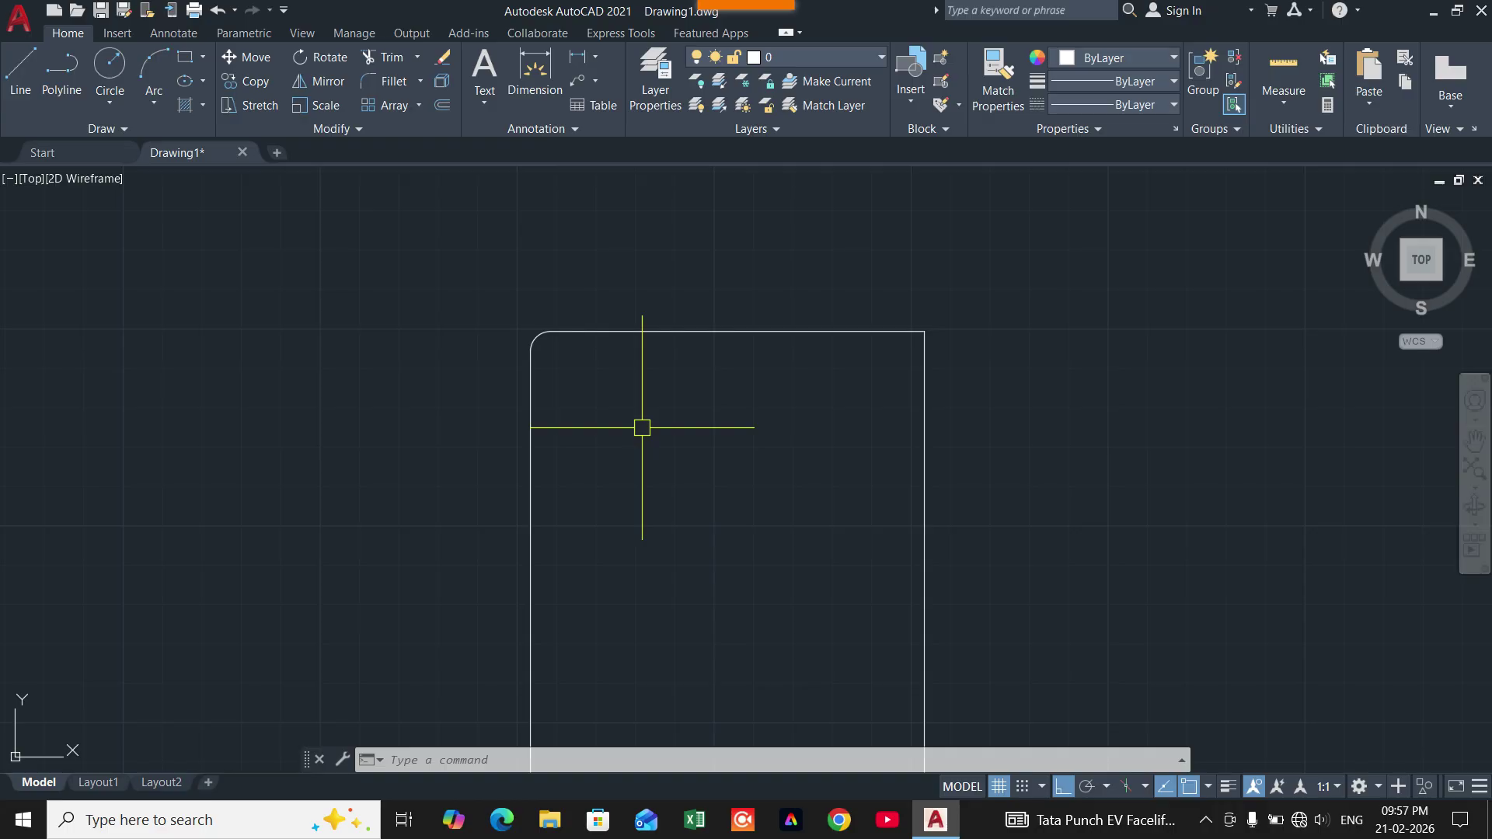
scroll(642, 427, down, 2)
middle_drag(644, 423, 685, 341)
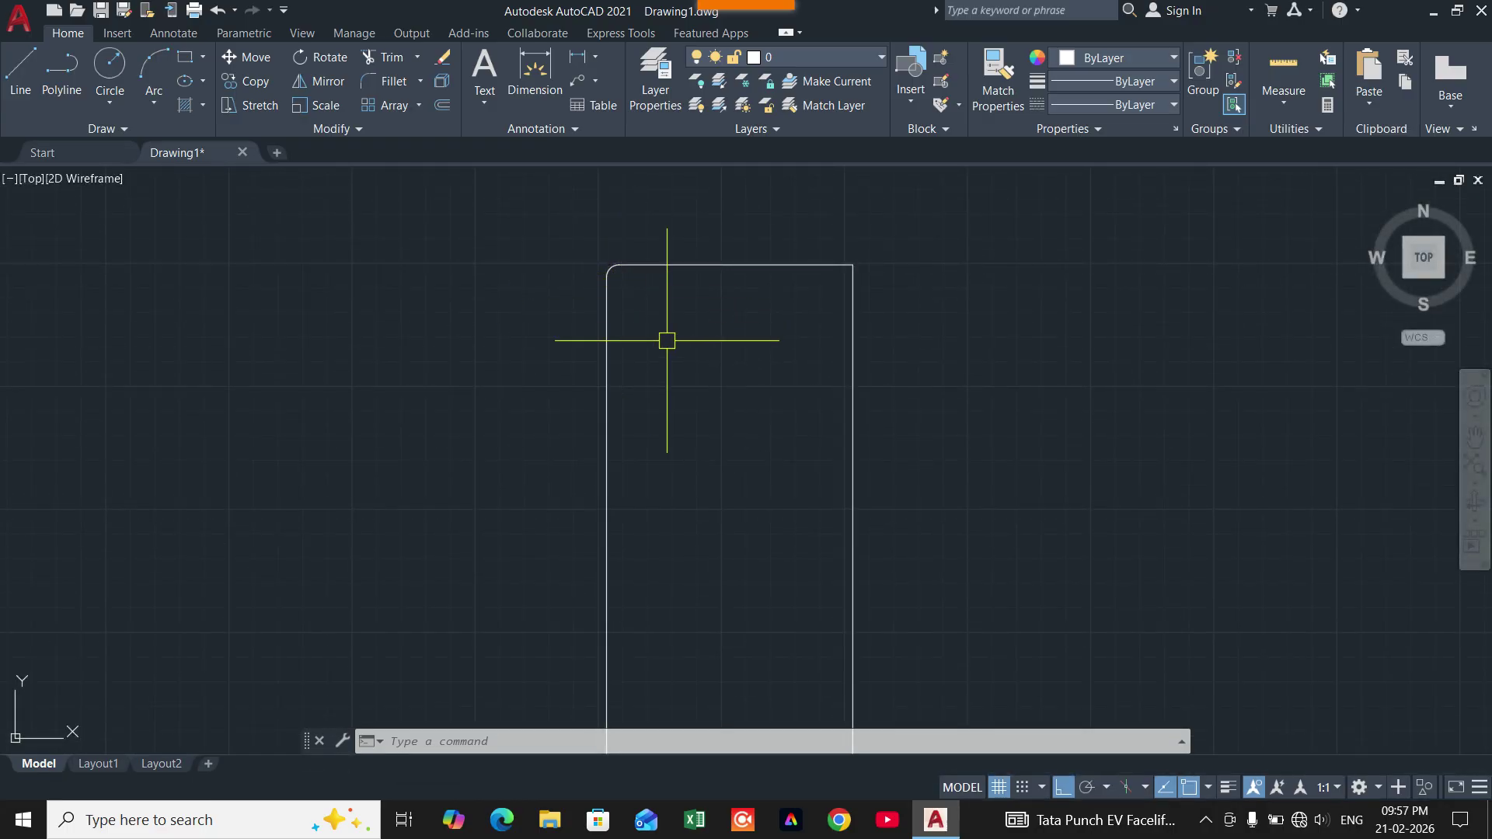
scroll(799, 303, down, 2)
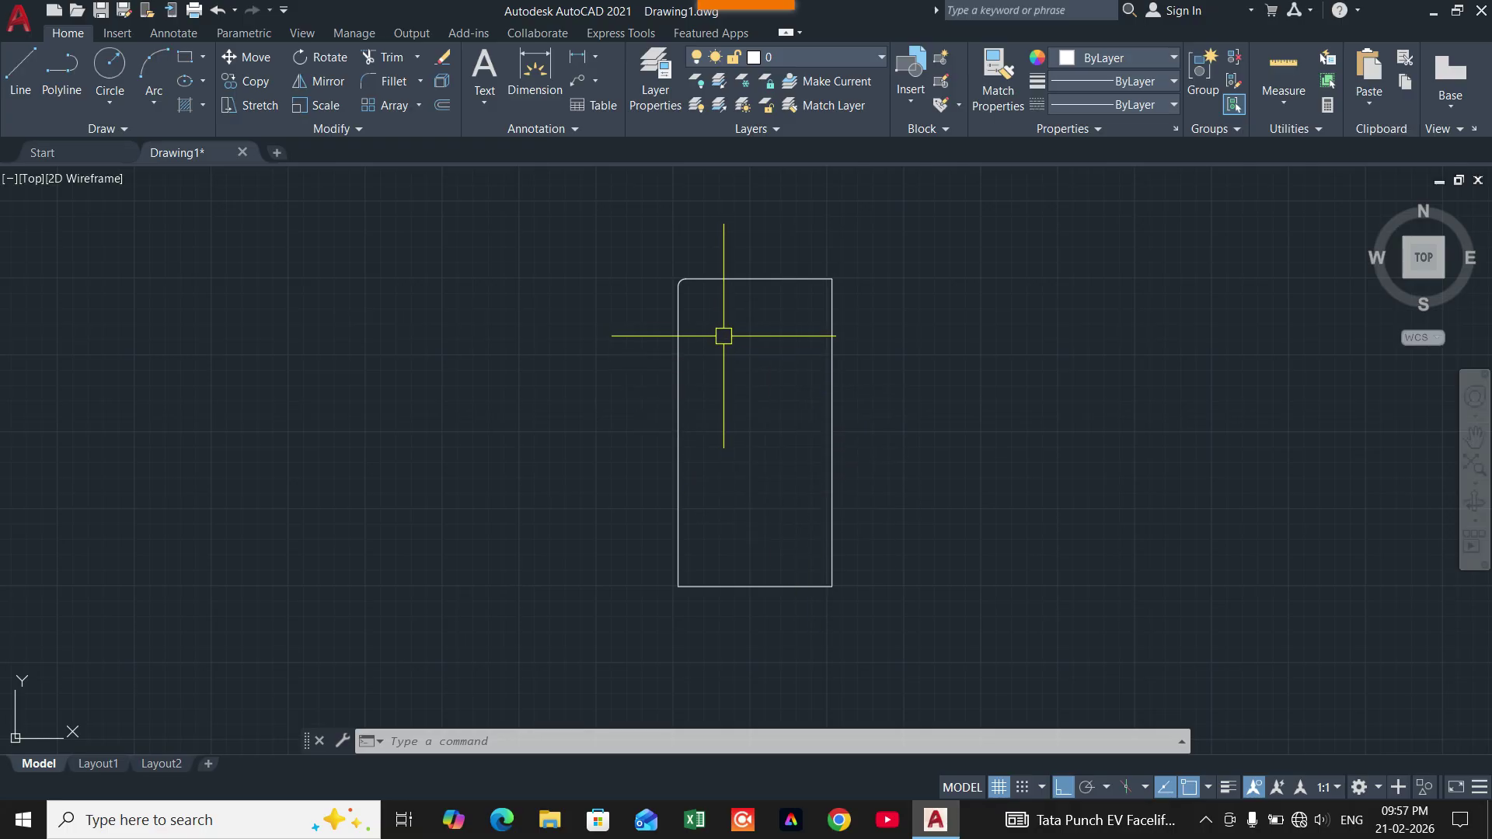
Start a Fillet with the Multiple option and radius 20, and round the rectangle's lower-right and lower-left corners
text(F)
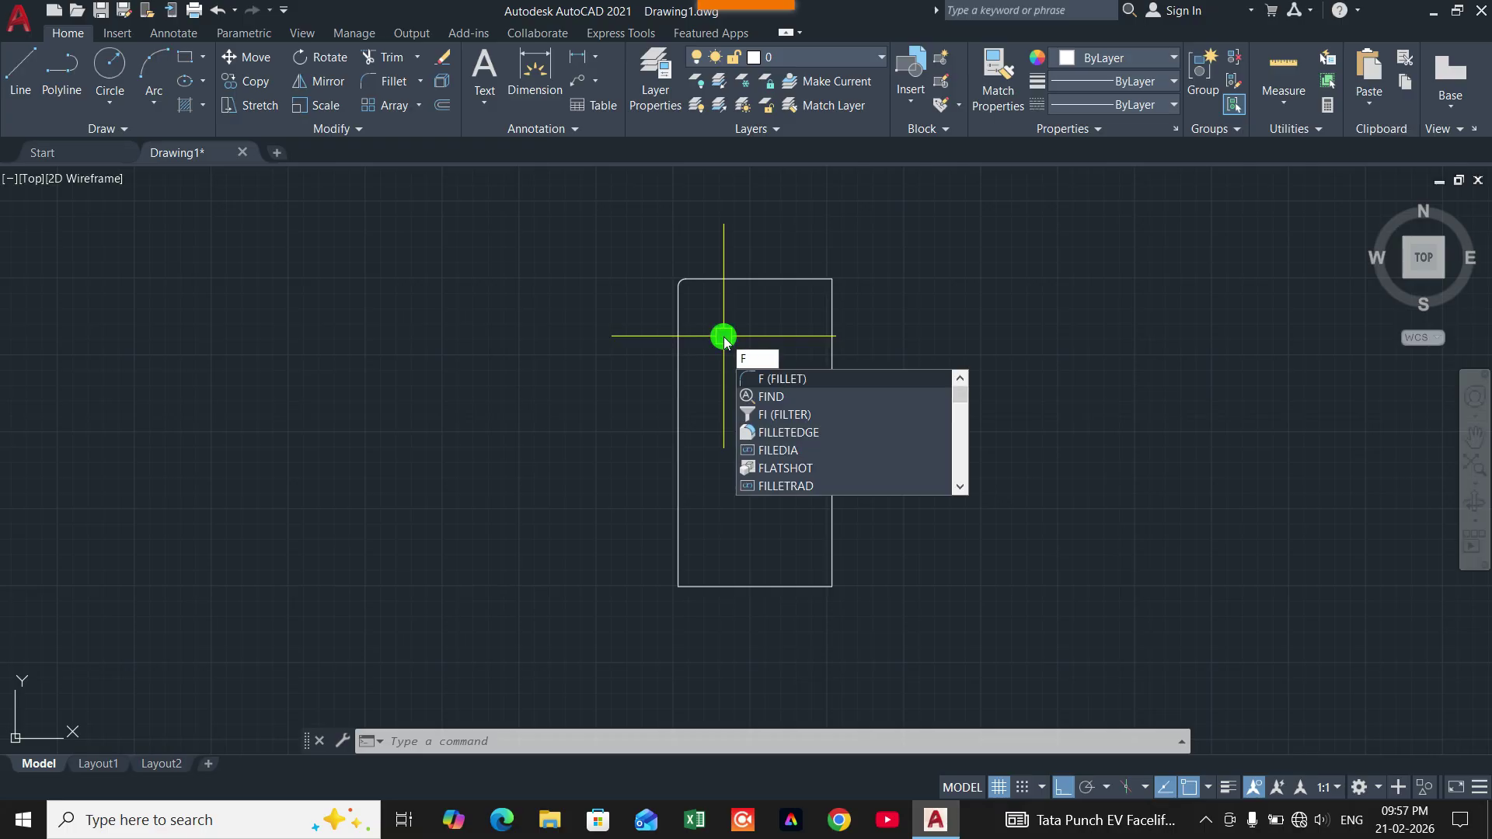
key(Return)
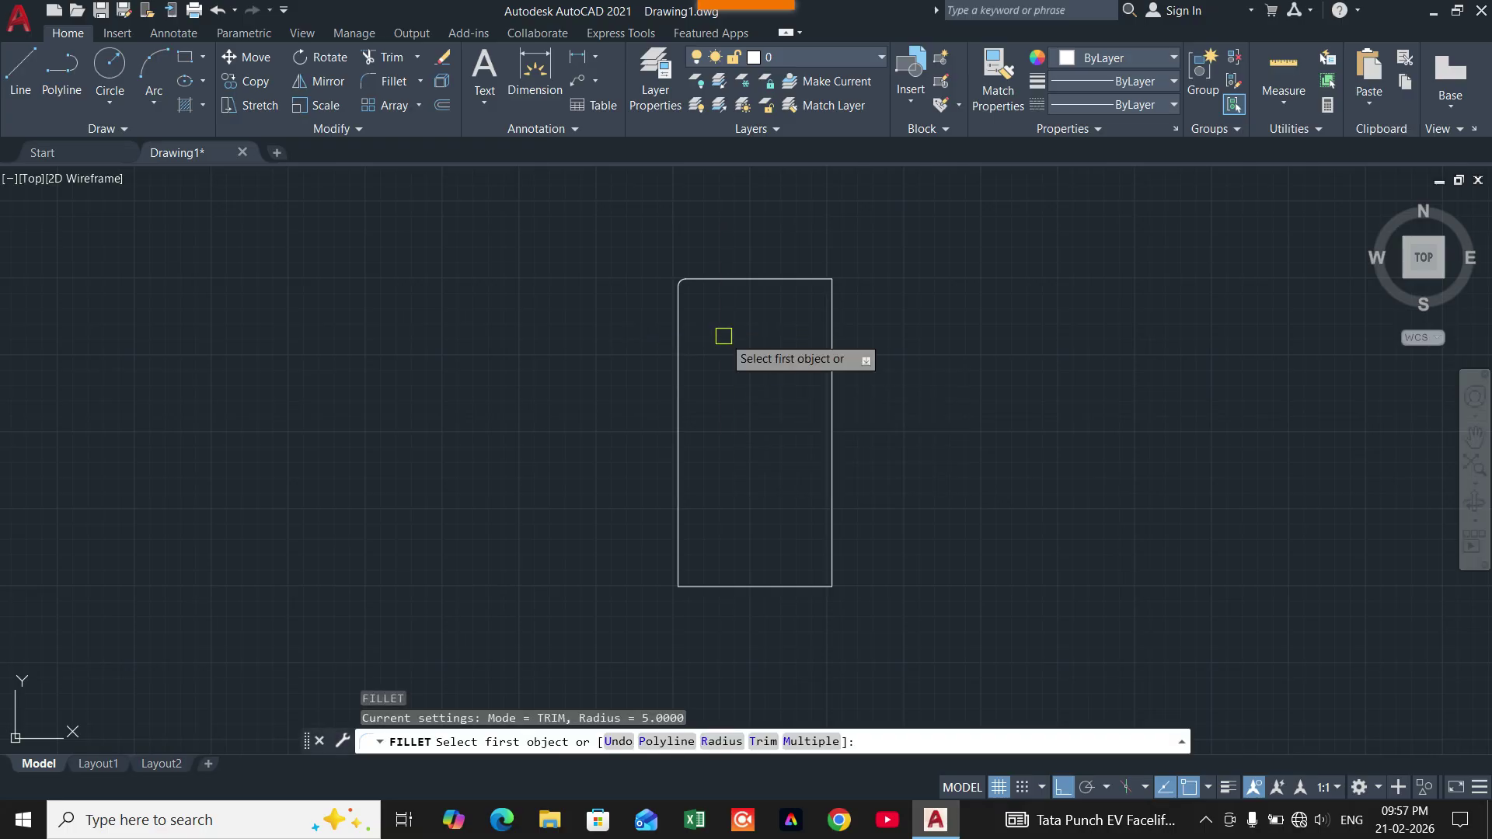
click(812, 742)
click(711, 742)
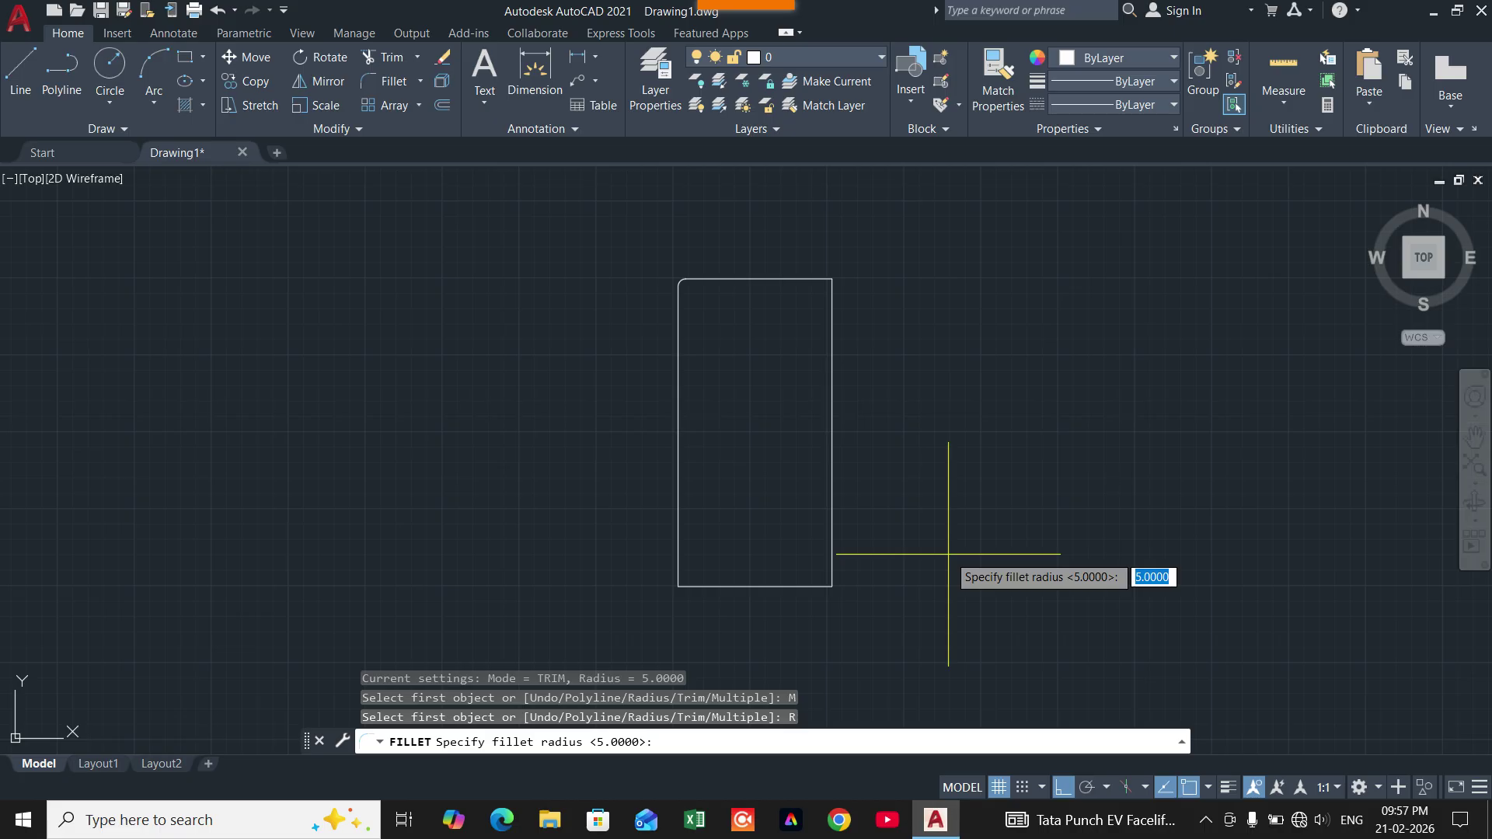
text(20)
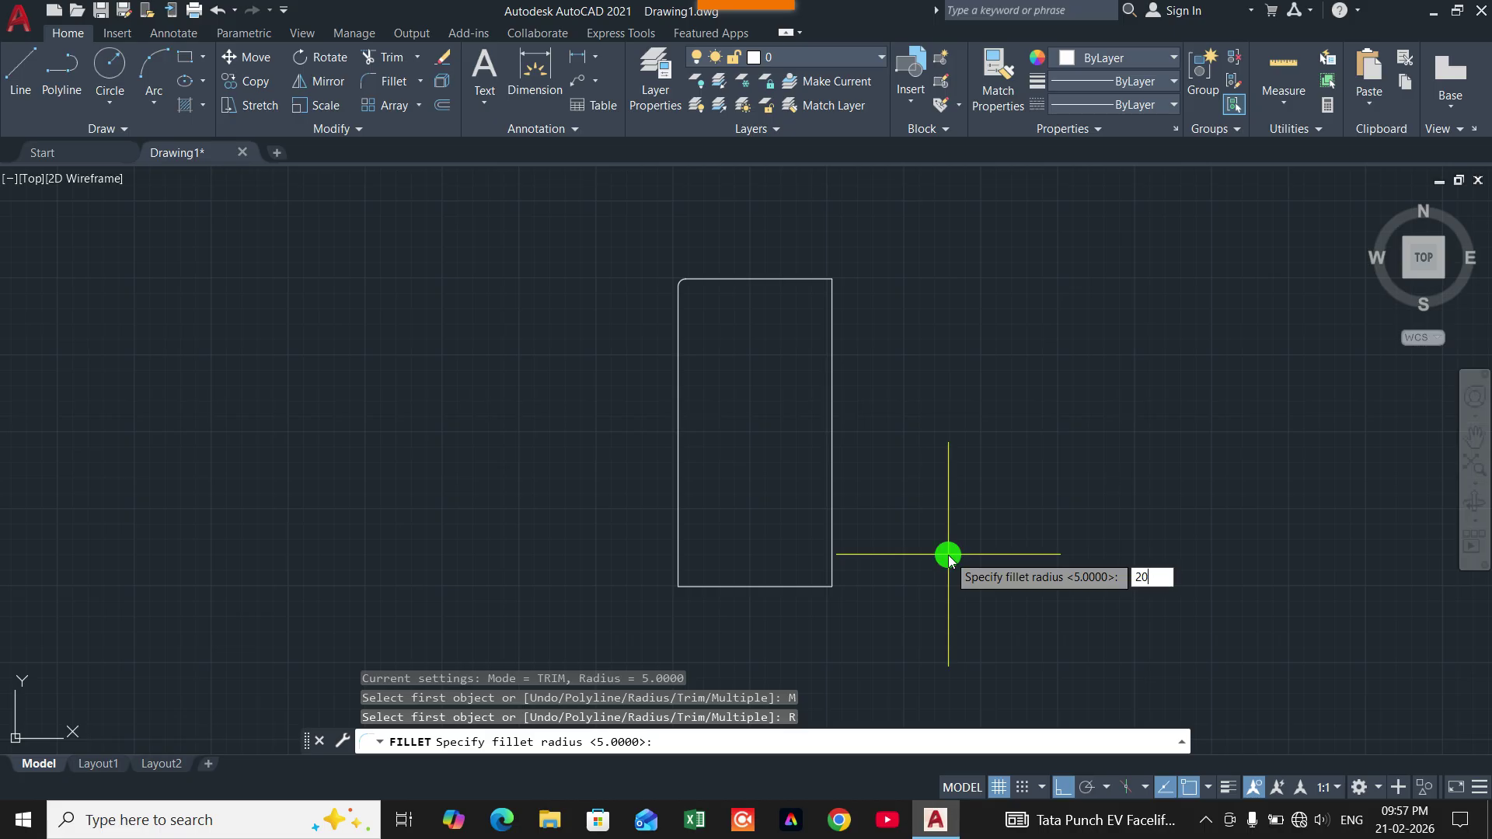
key(Return)
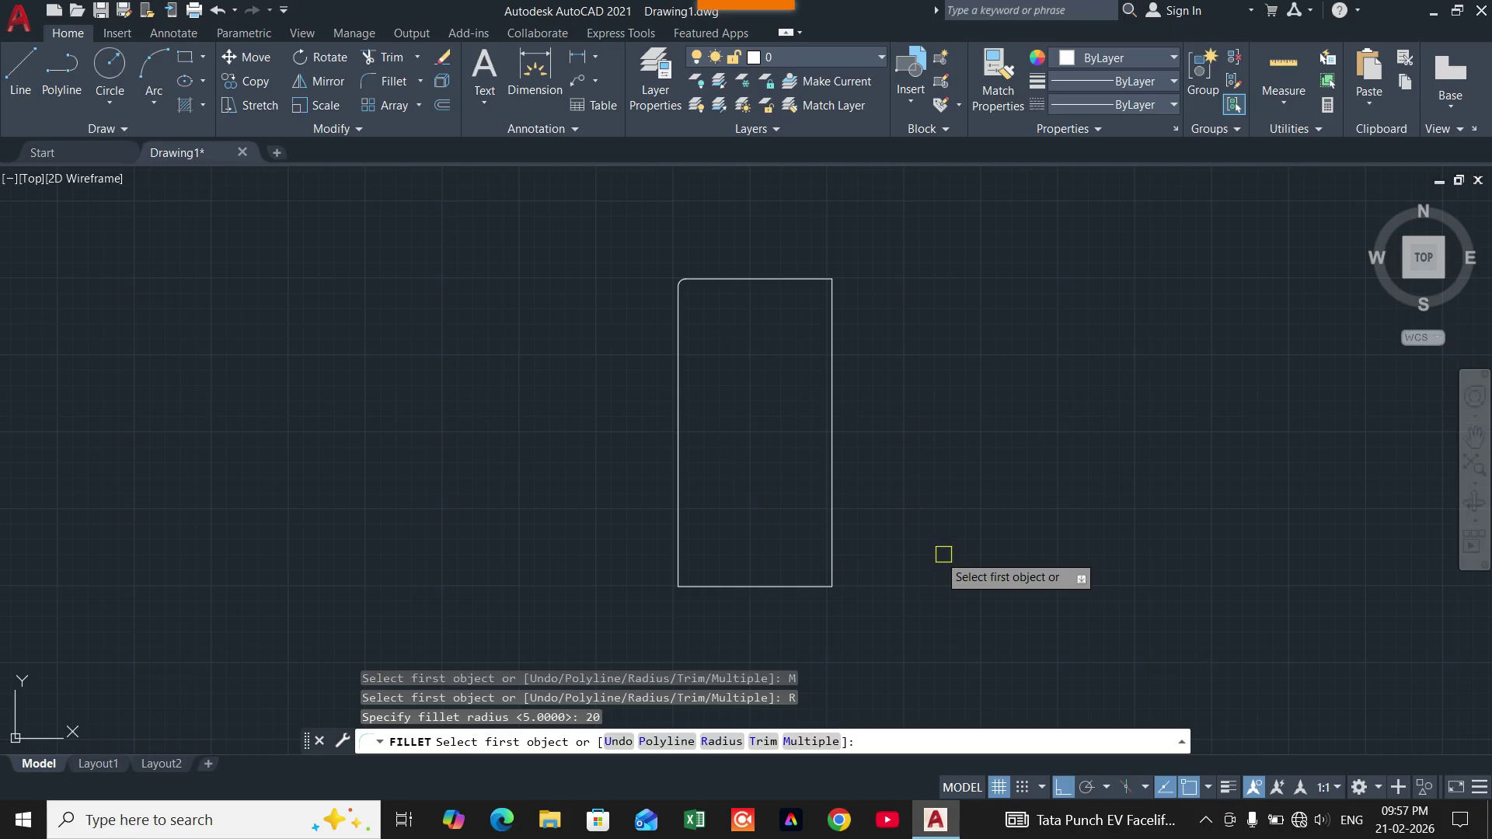
click(833, 544)
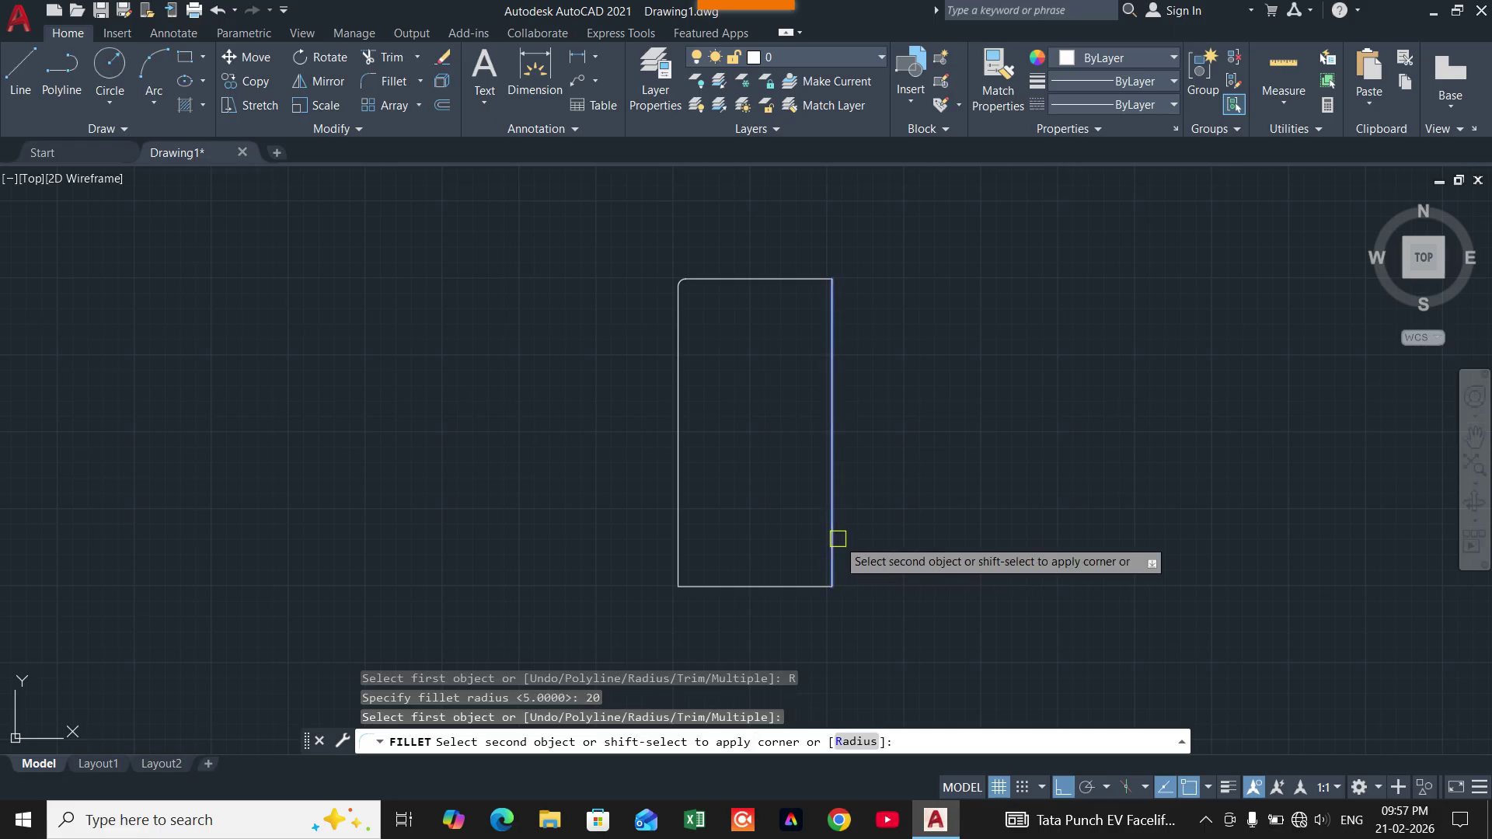
click(799, 583)
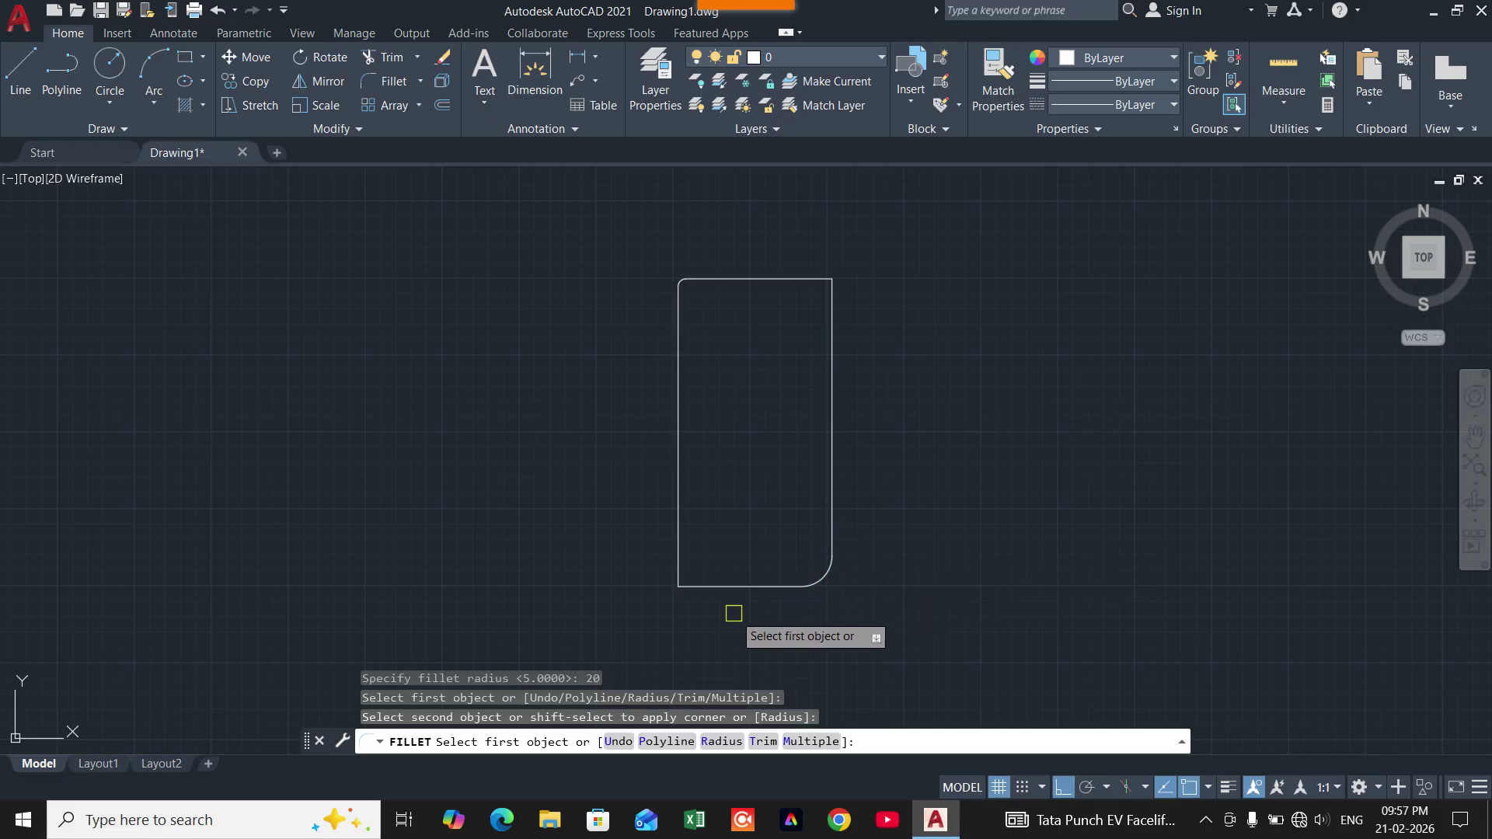
click(709, 586)
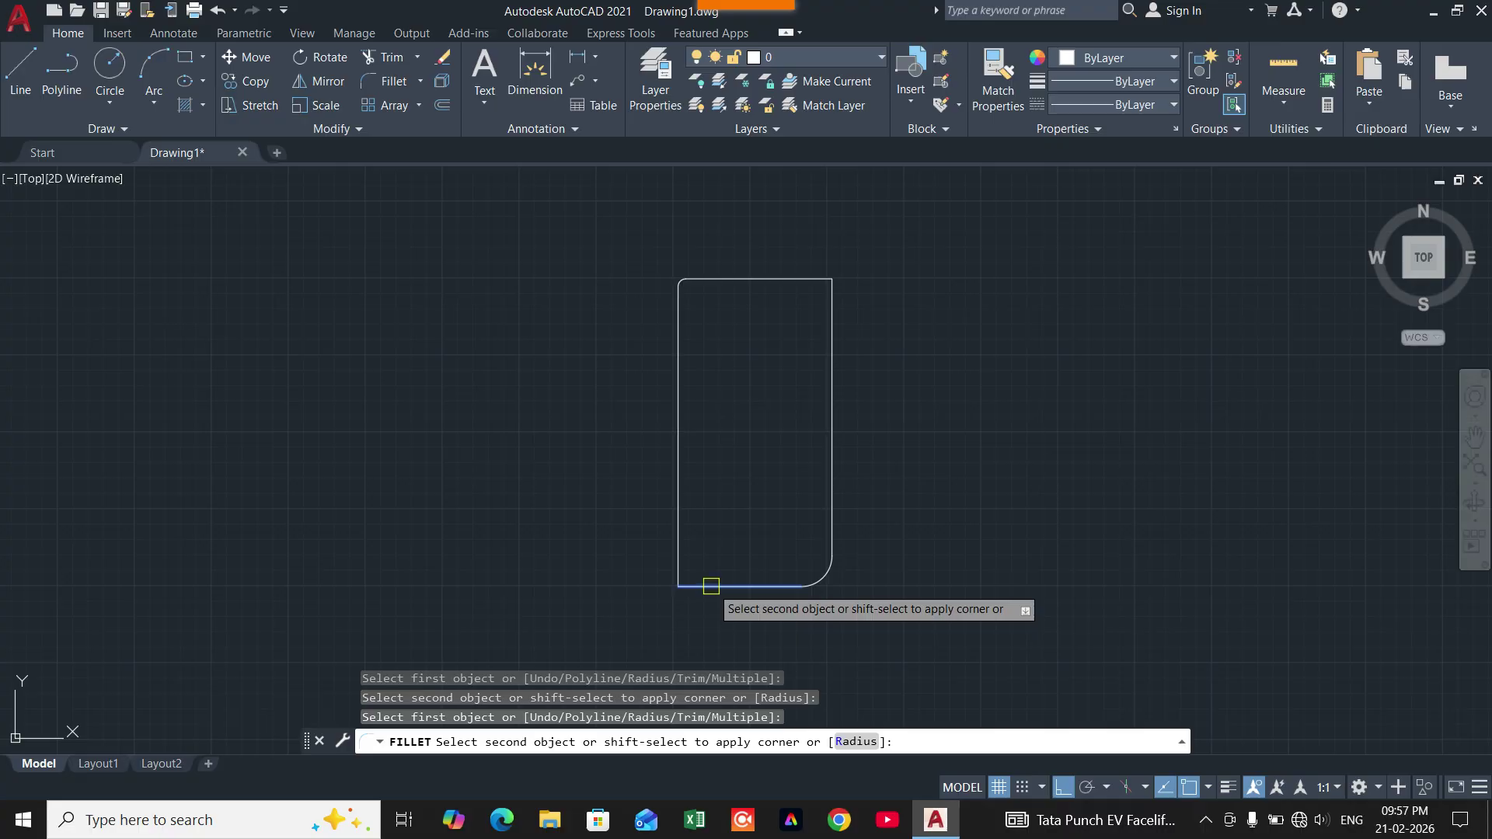
click(681, 551)
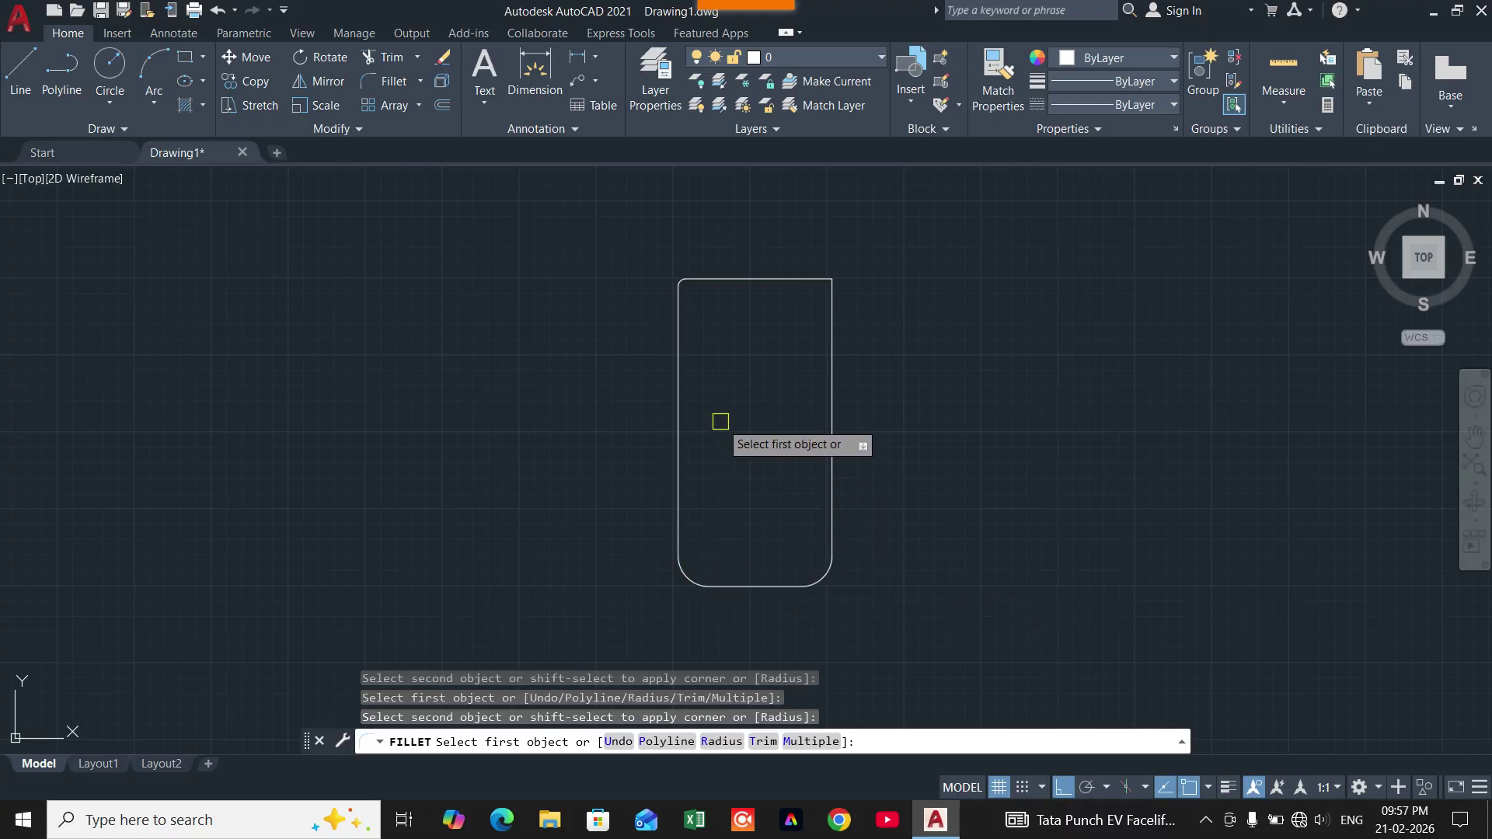
Round the rectangle's upper-left and upper-right corners with the same multiple fillet and end the command
click(713, 280)
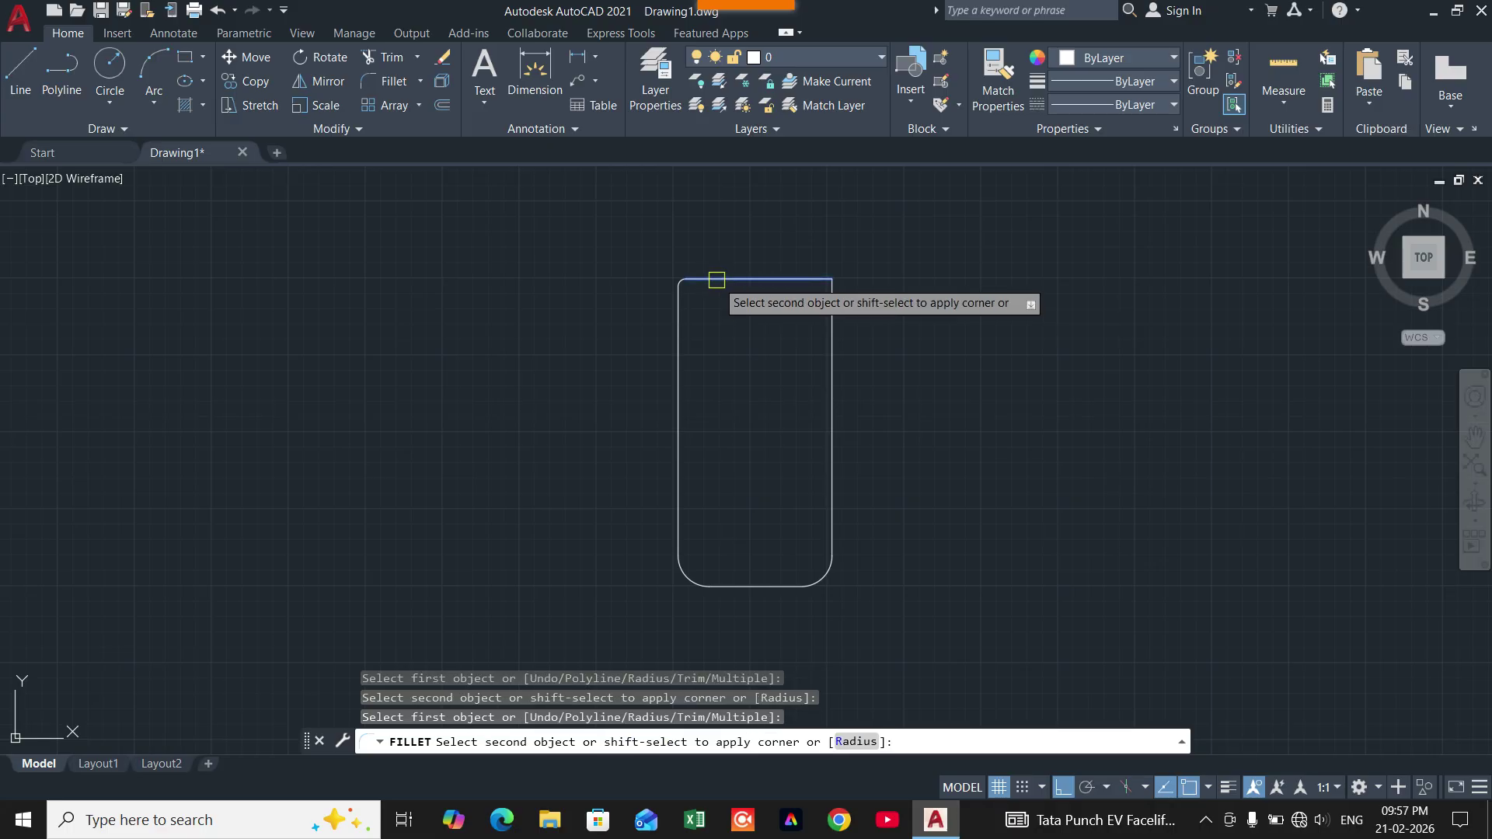
click(681, 324)
click(791, 277)
click(831, 321)
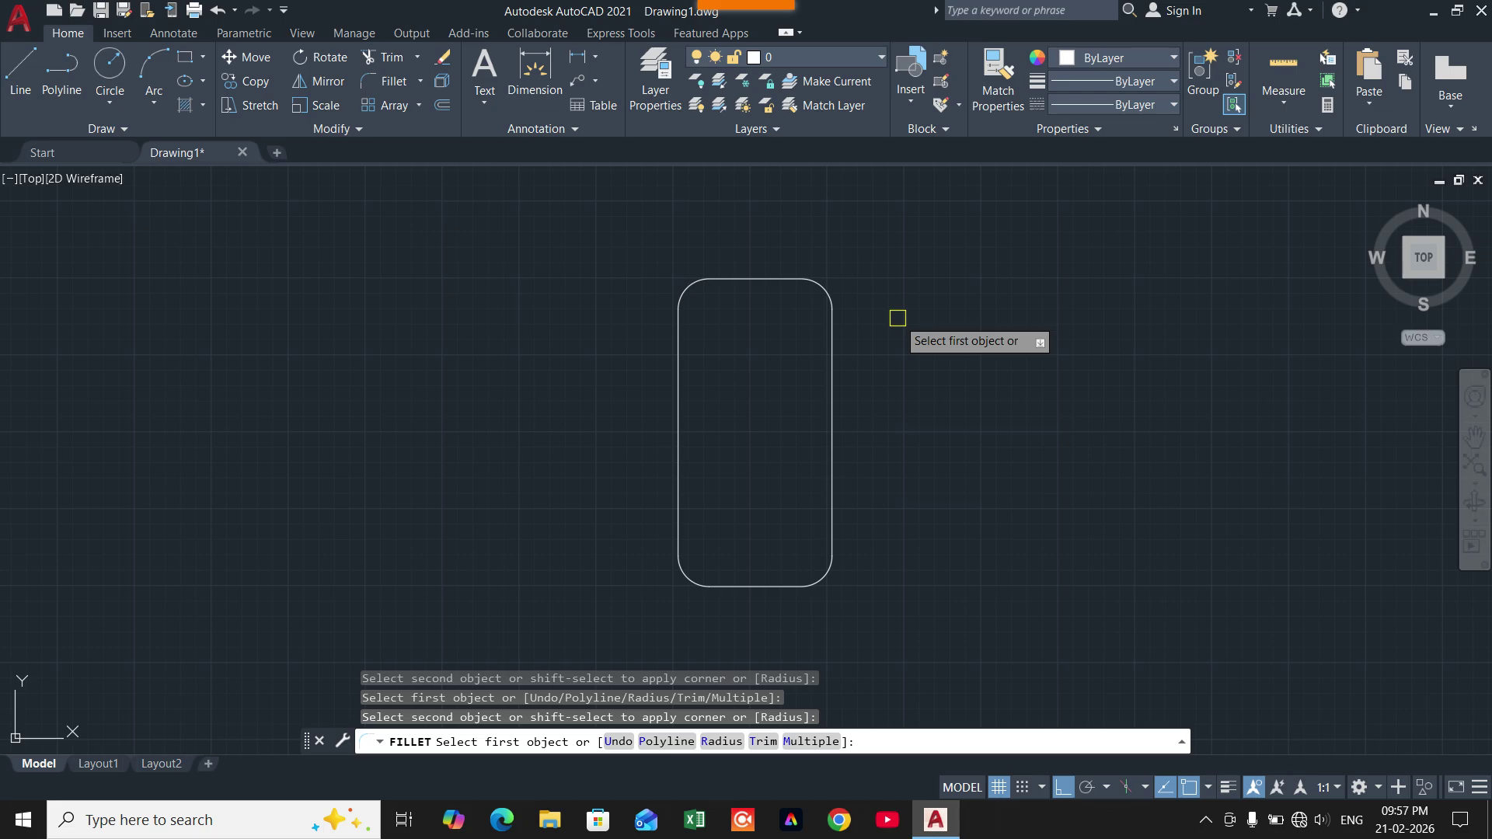
key(Escape)
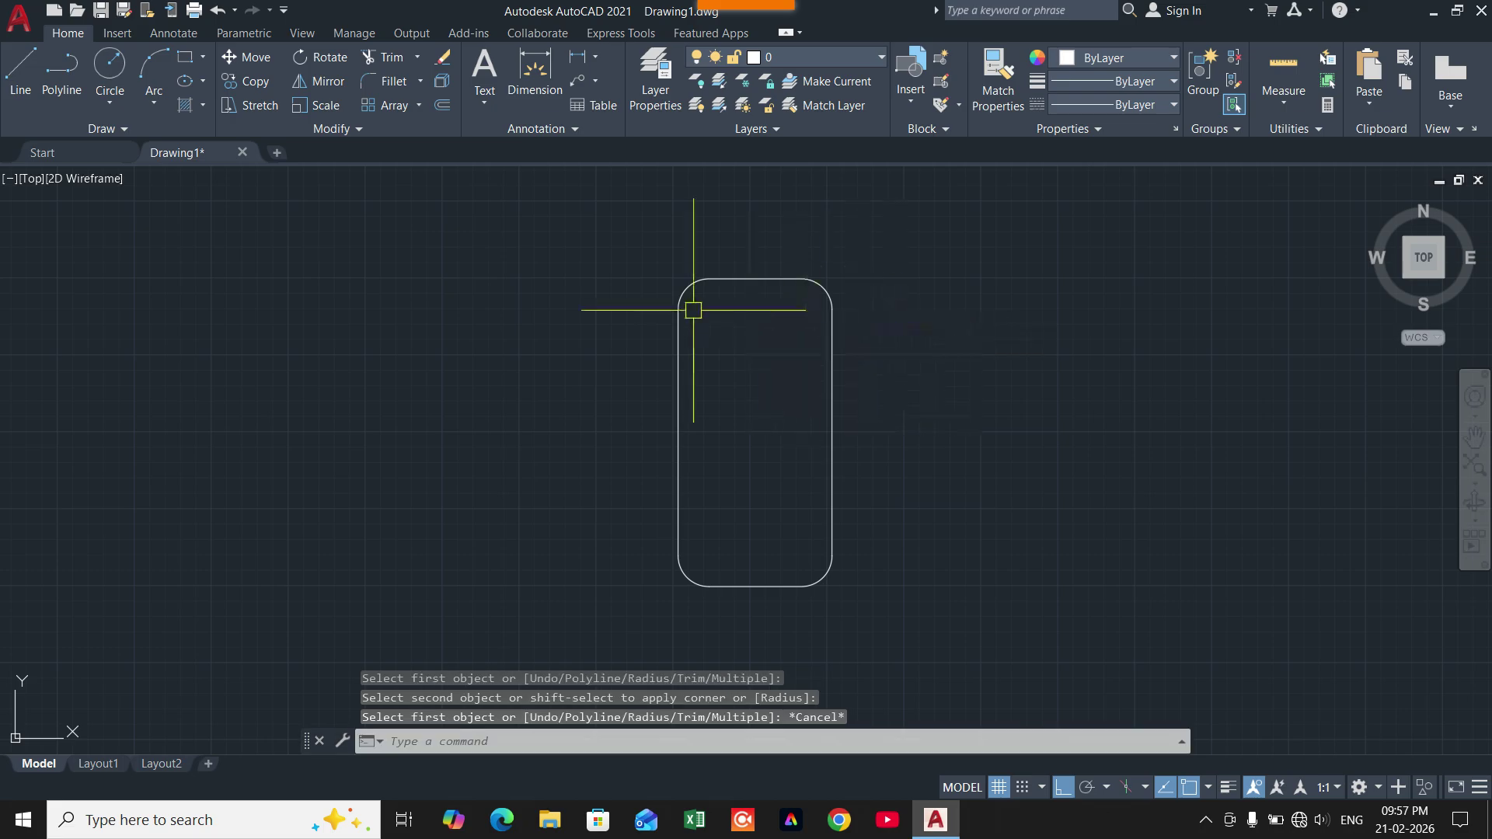
Draw a second rectangle 200 units wide and 100 units high to the right of the rounded one
click(184, 57)
middle_drag(900, 390, 599, 390)
click(648, 318)
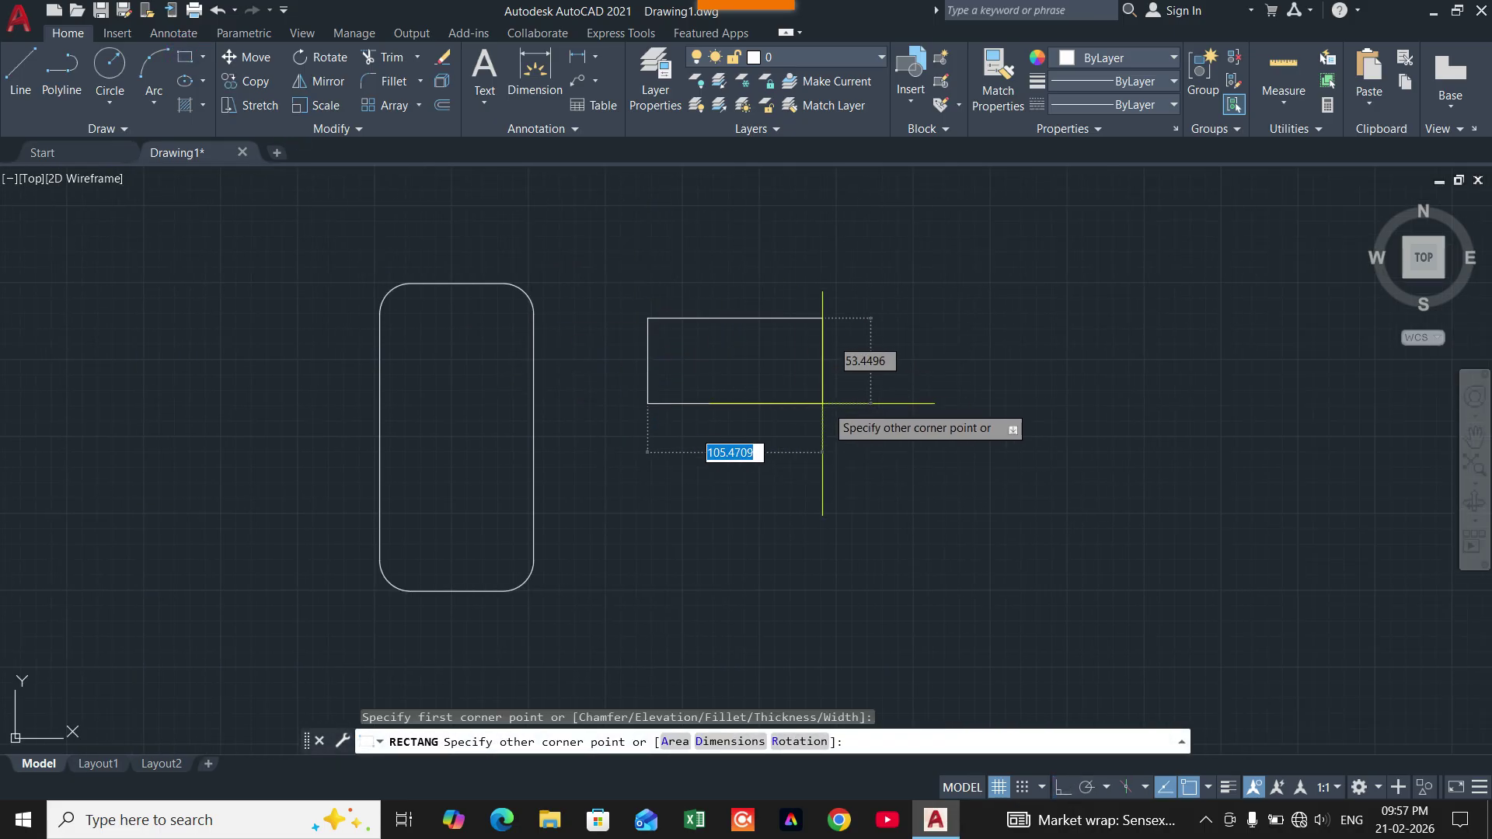
text(200)
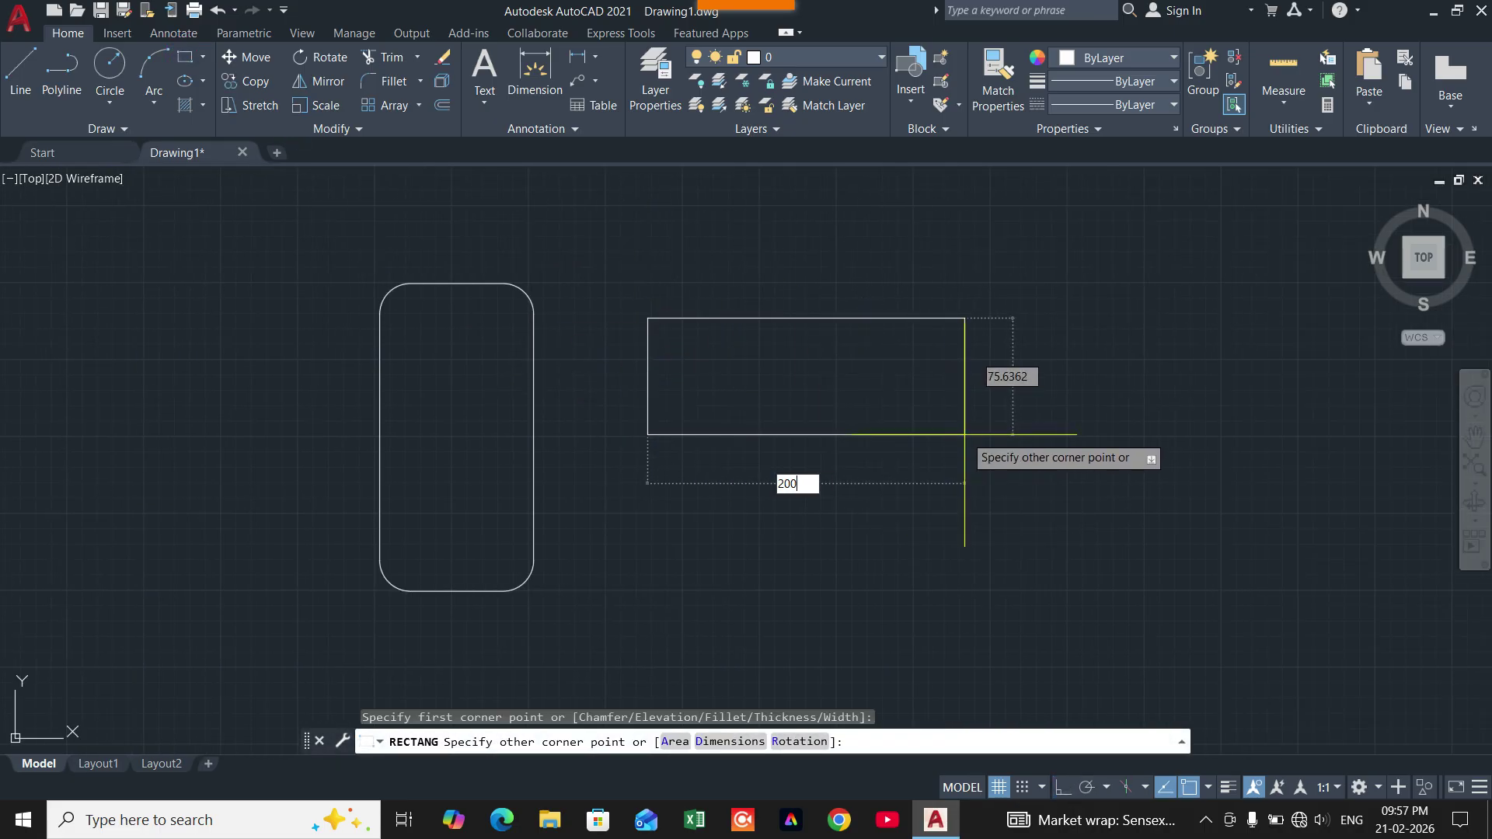
key(Tab)
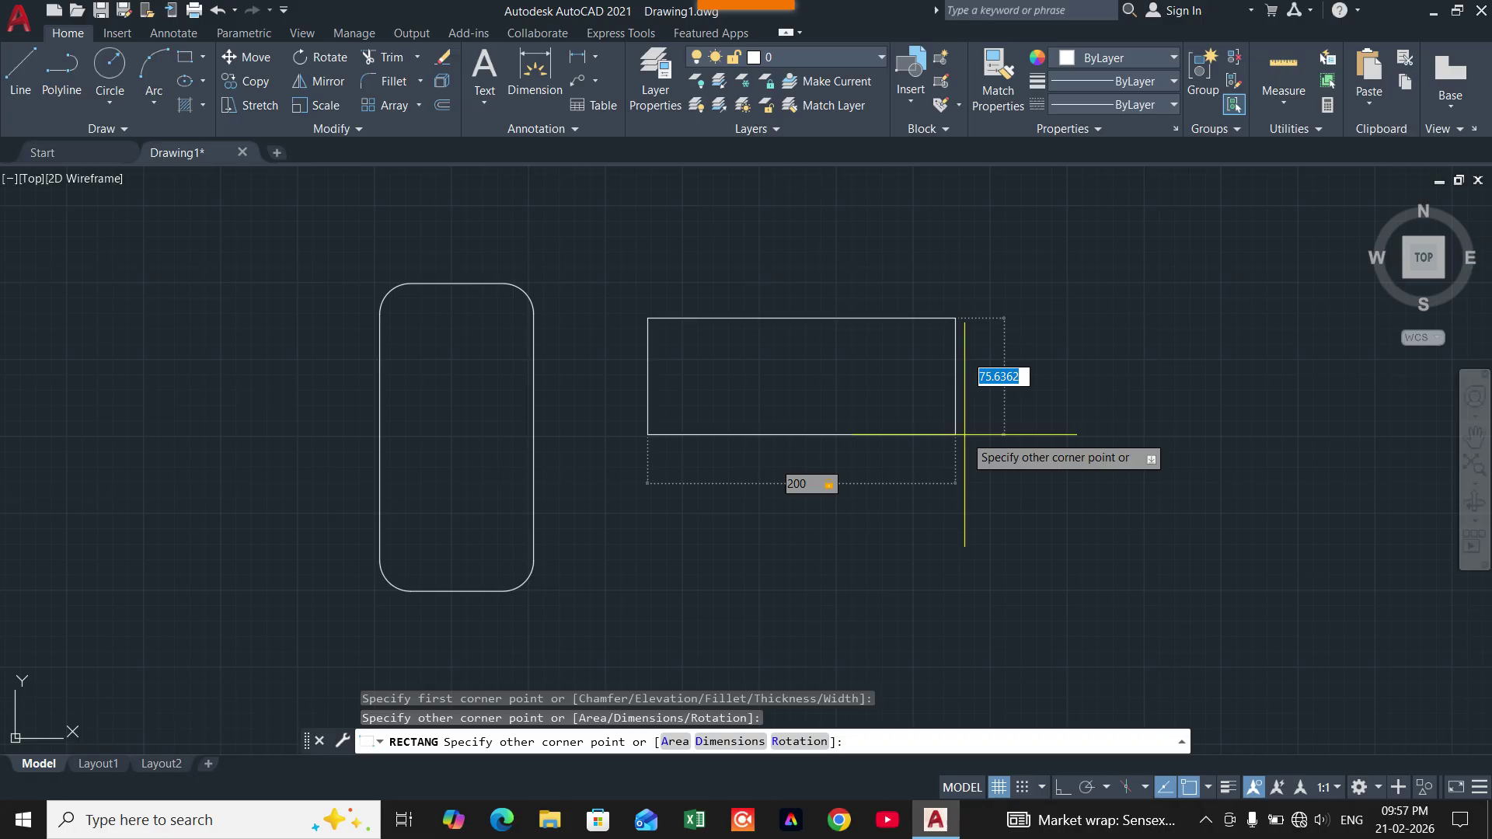
text(100)
key(Return)
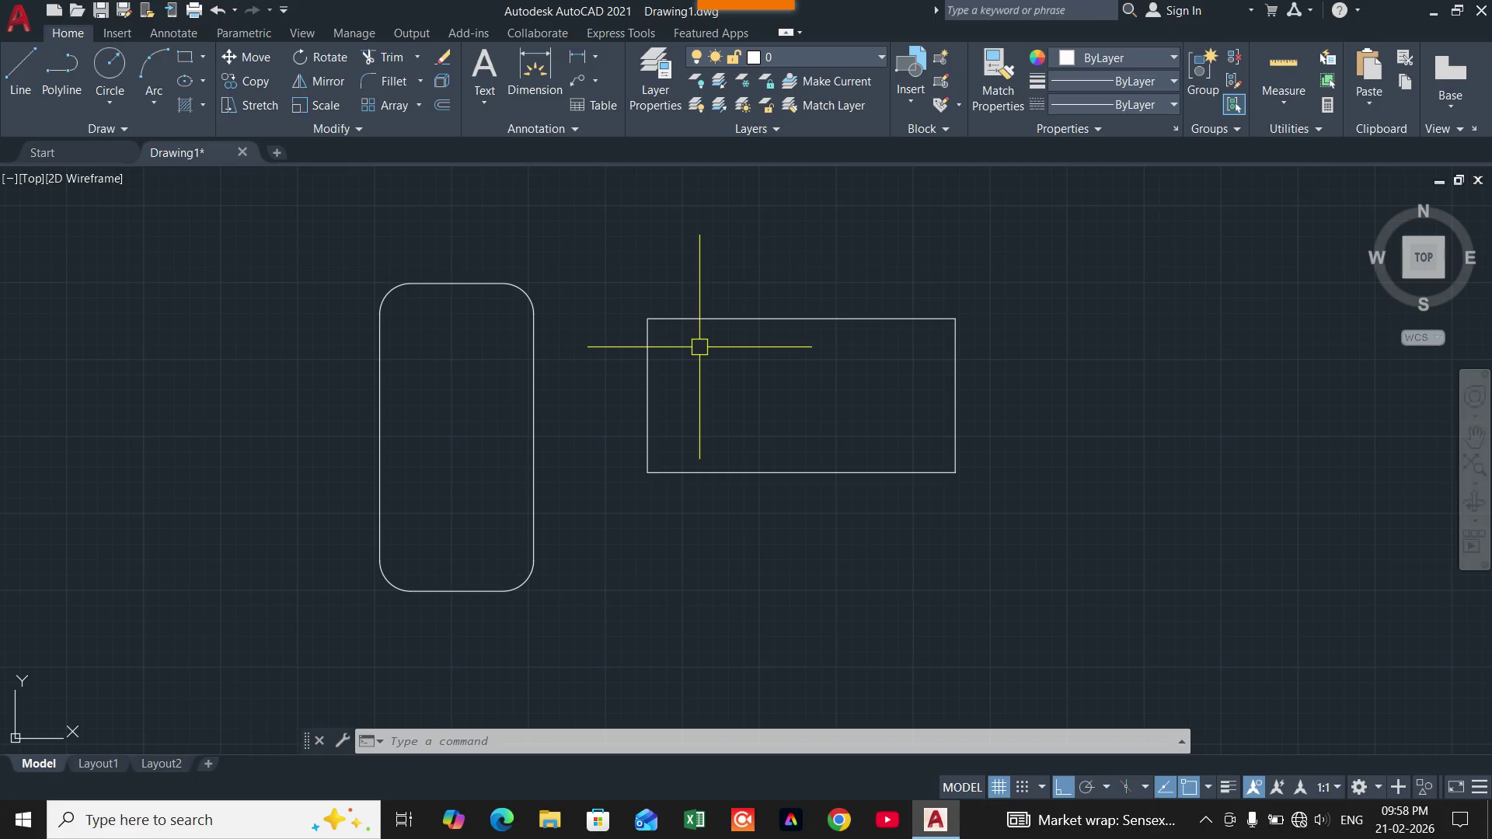
Fillet all corners of the second rectangle at once with the Polyline option and a radius of 30
text(f)
key(Return)
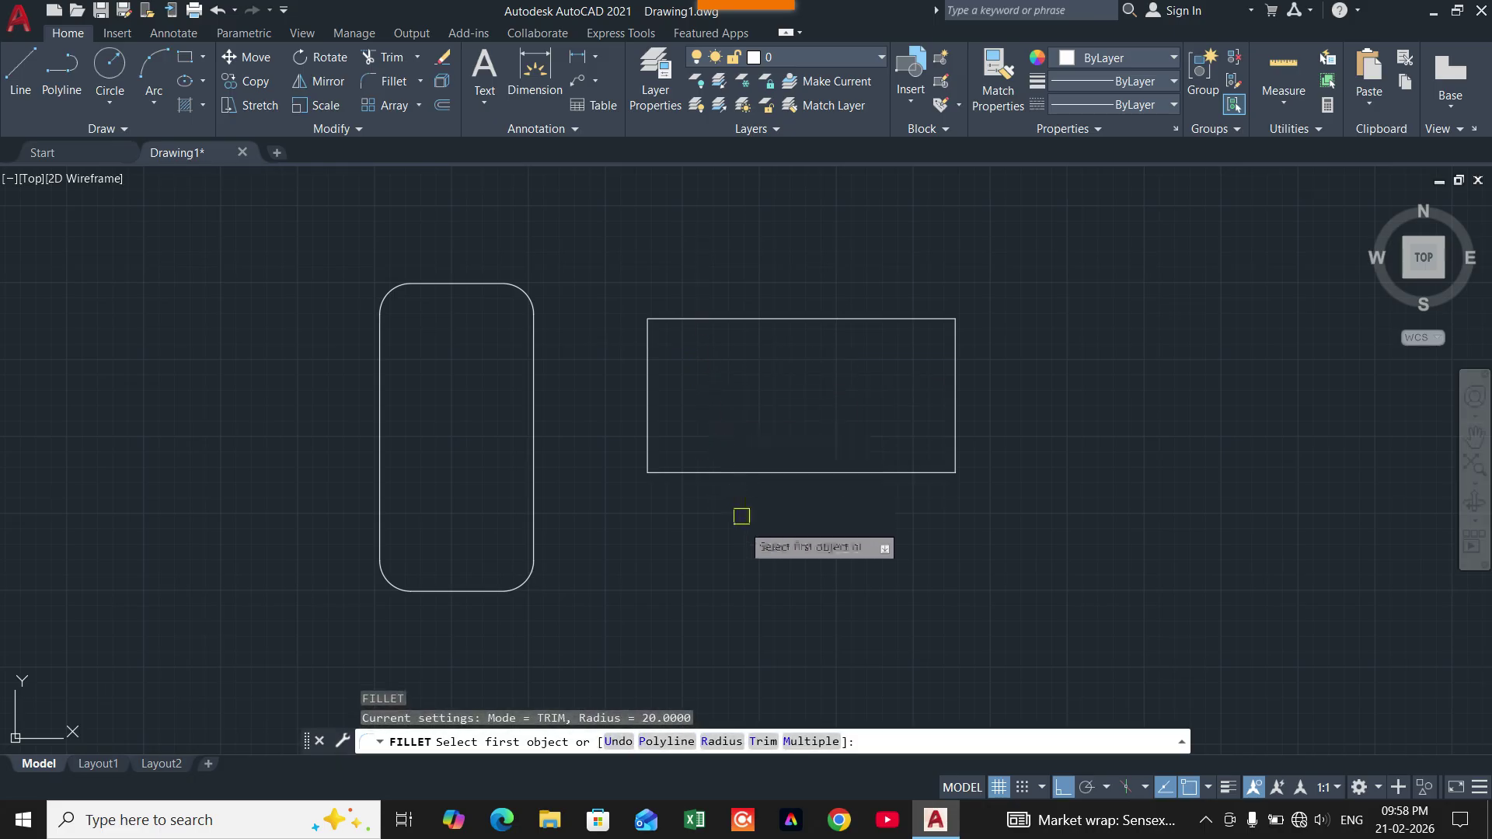
click(665, 742)
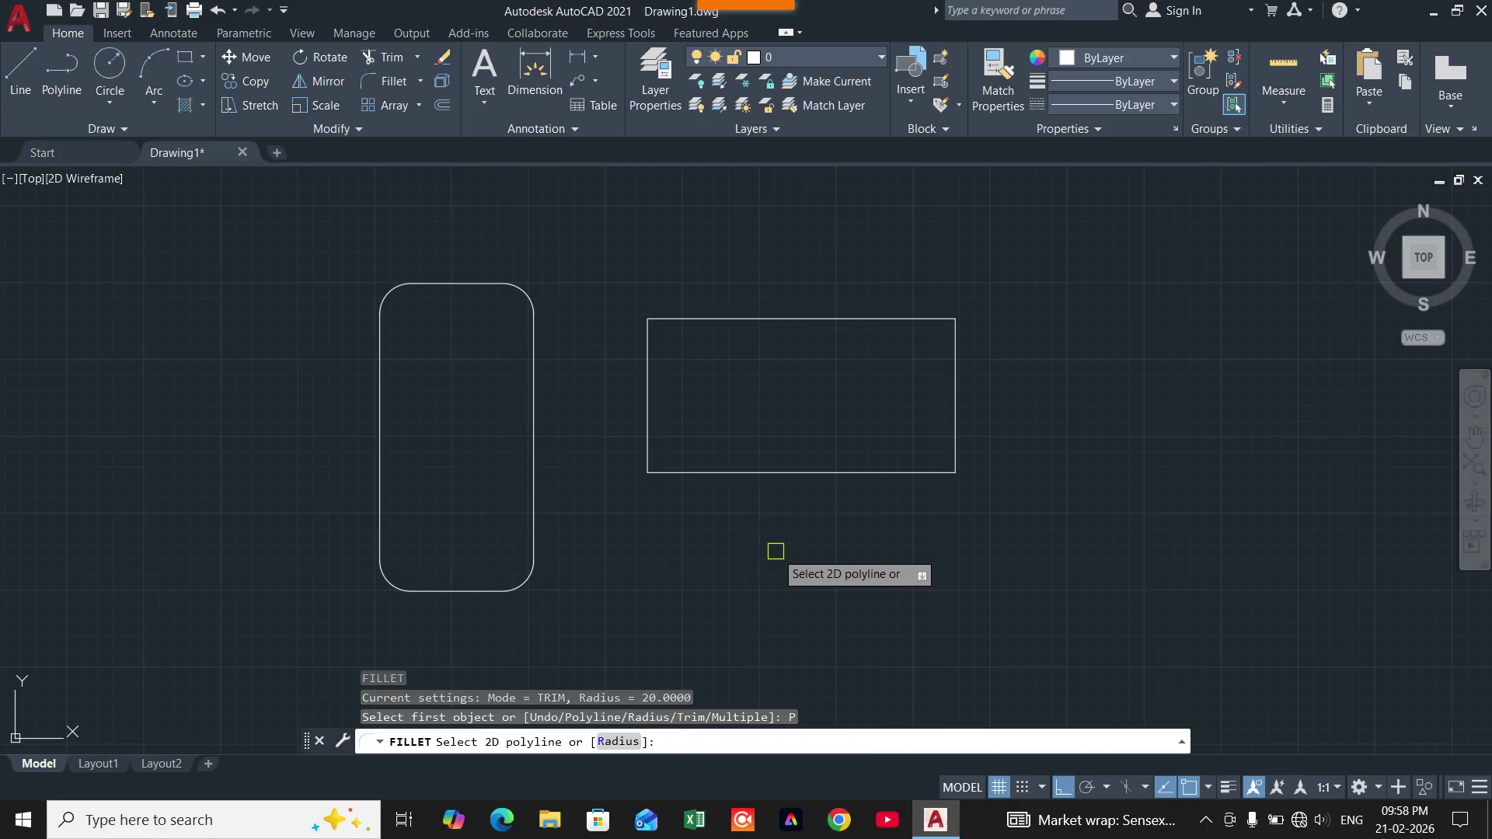
click(618, 740)
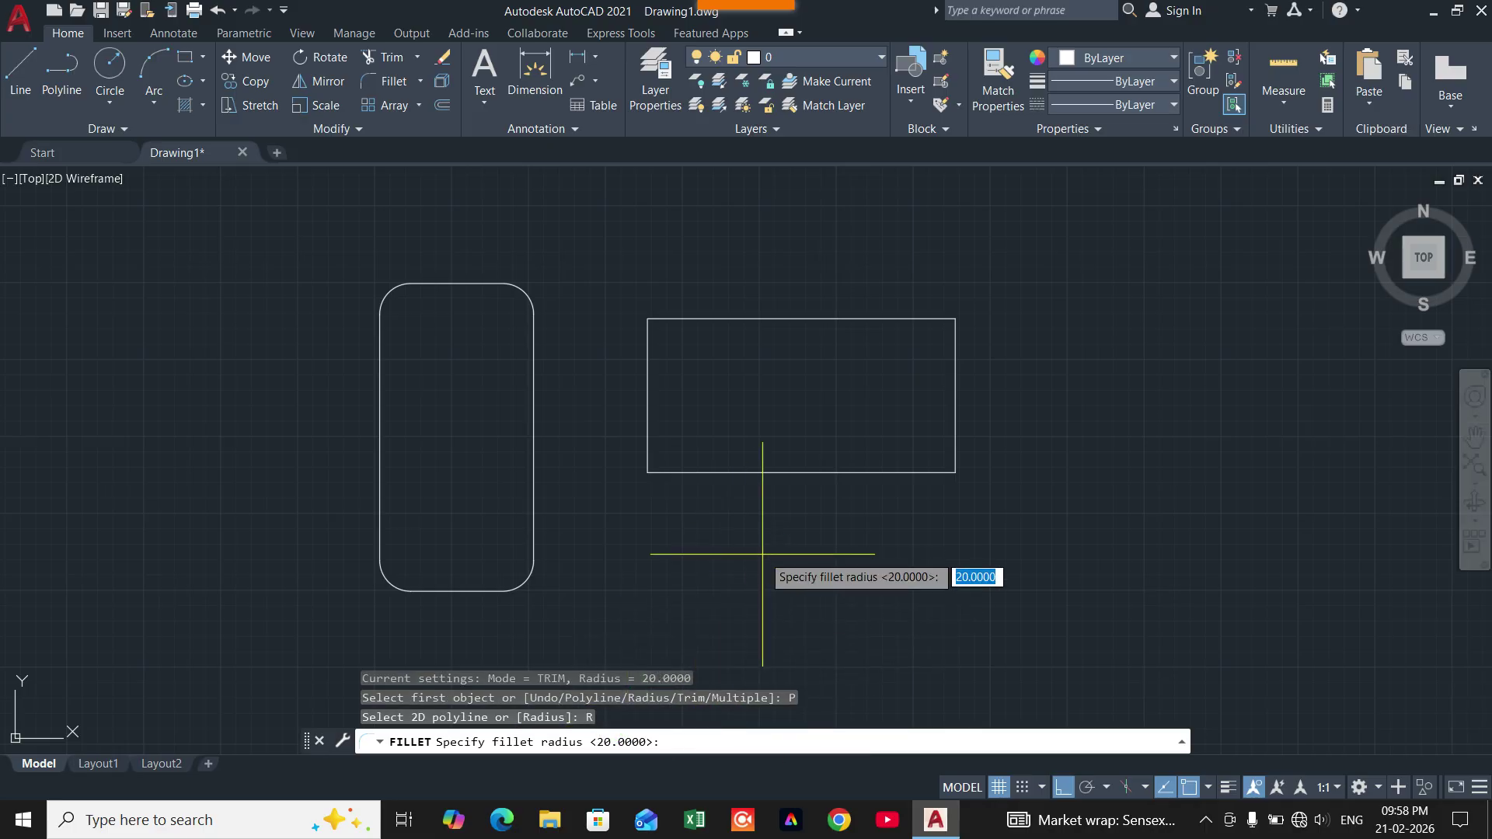
text(30)
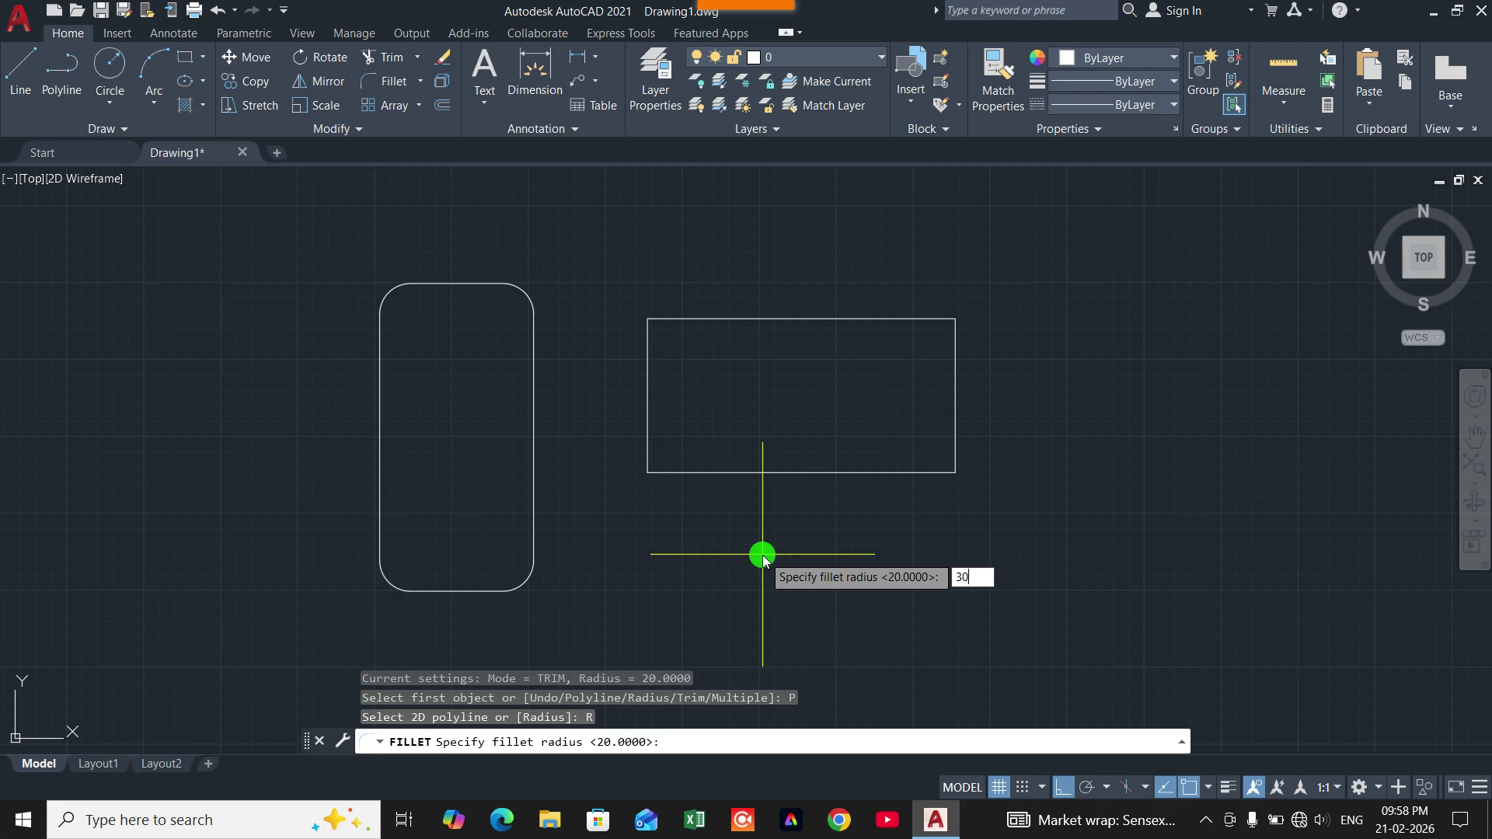
key(Return)
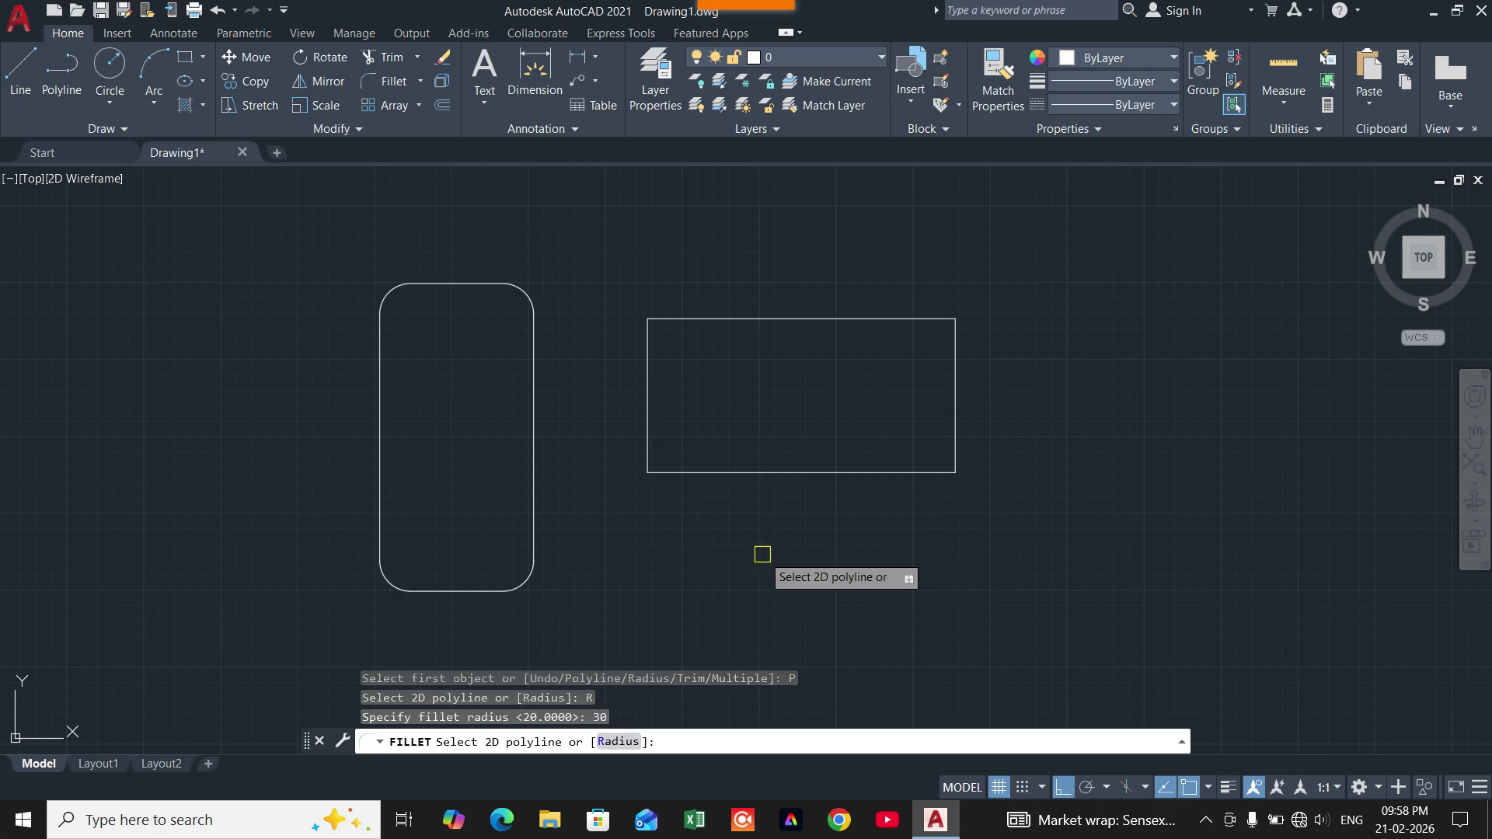
click(781, 476)
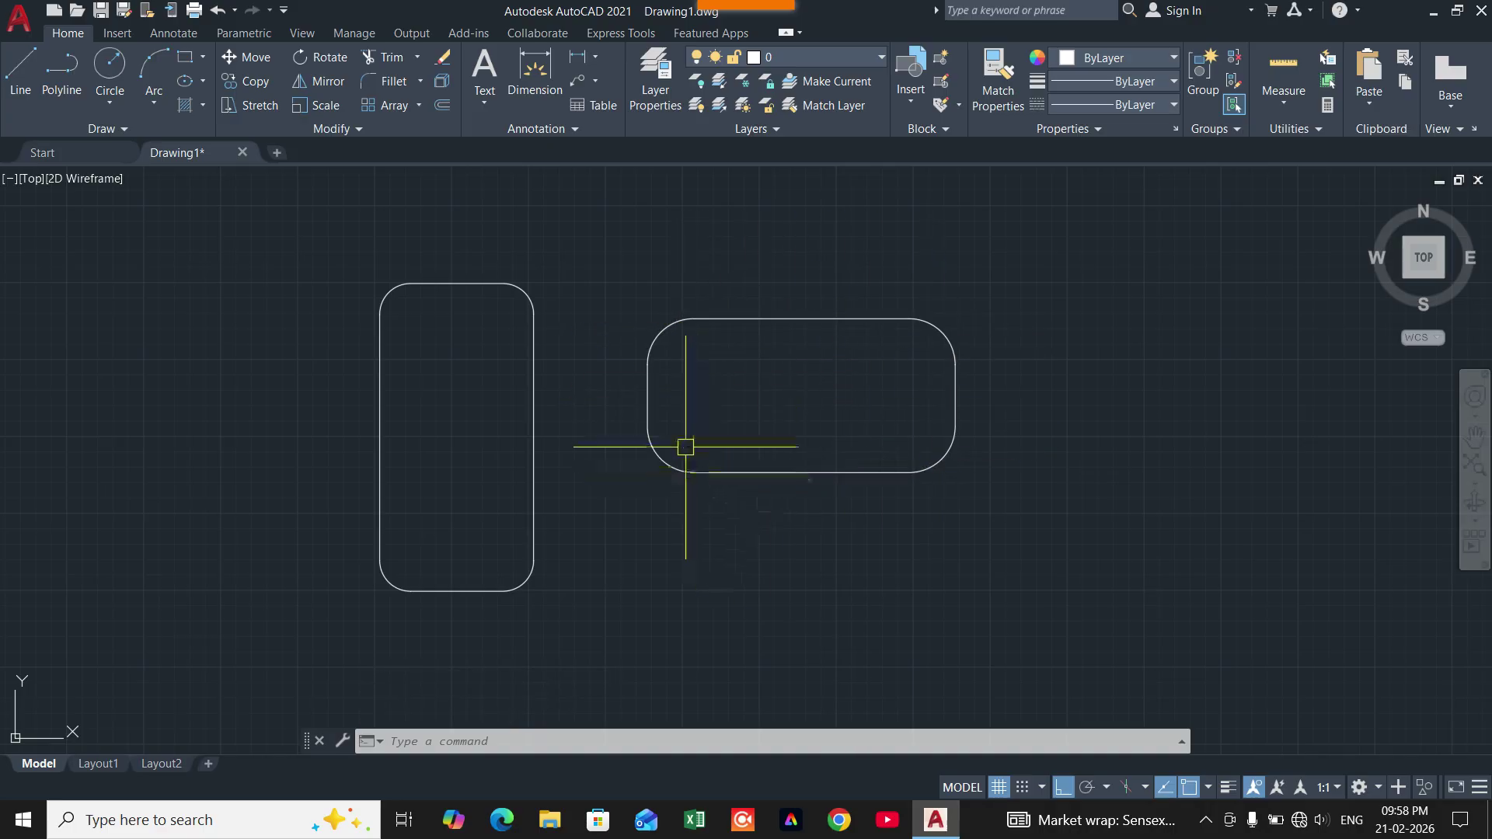
Draw three connected lines forming a rectangle open on its left side, to the right of the rounded rectangles
middle_drag(866, 377, 493, 389)
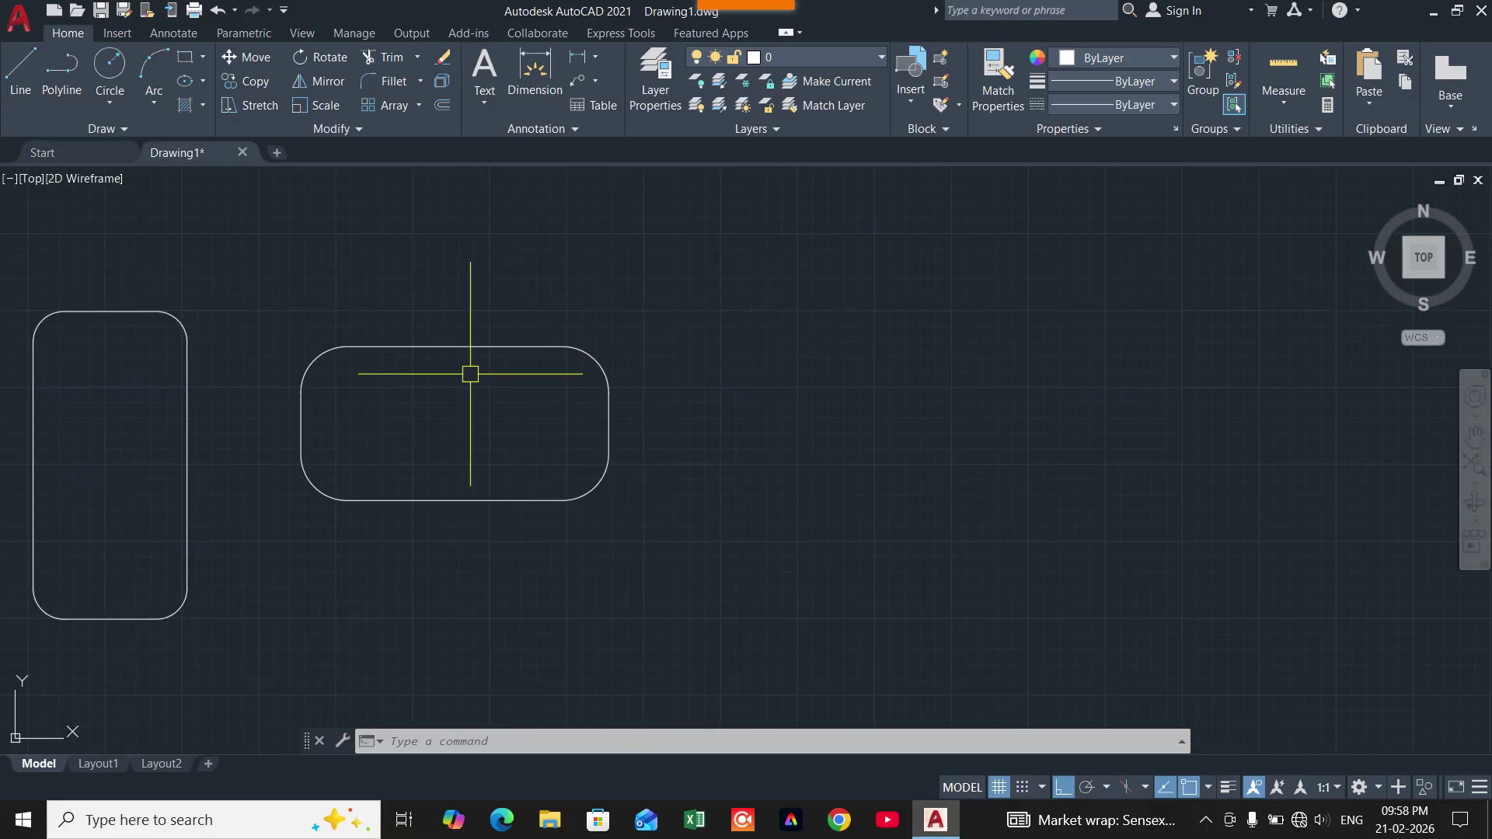
click(26, 65)
middle_drag(697, 319, 547, 344)
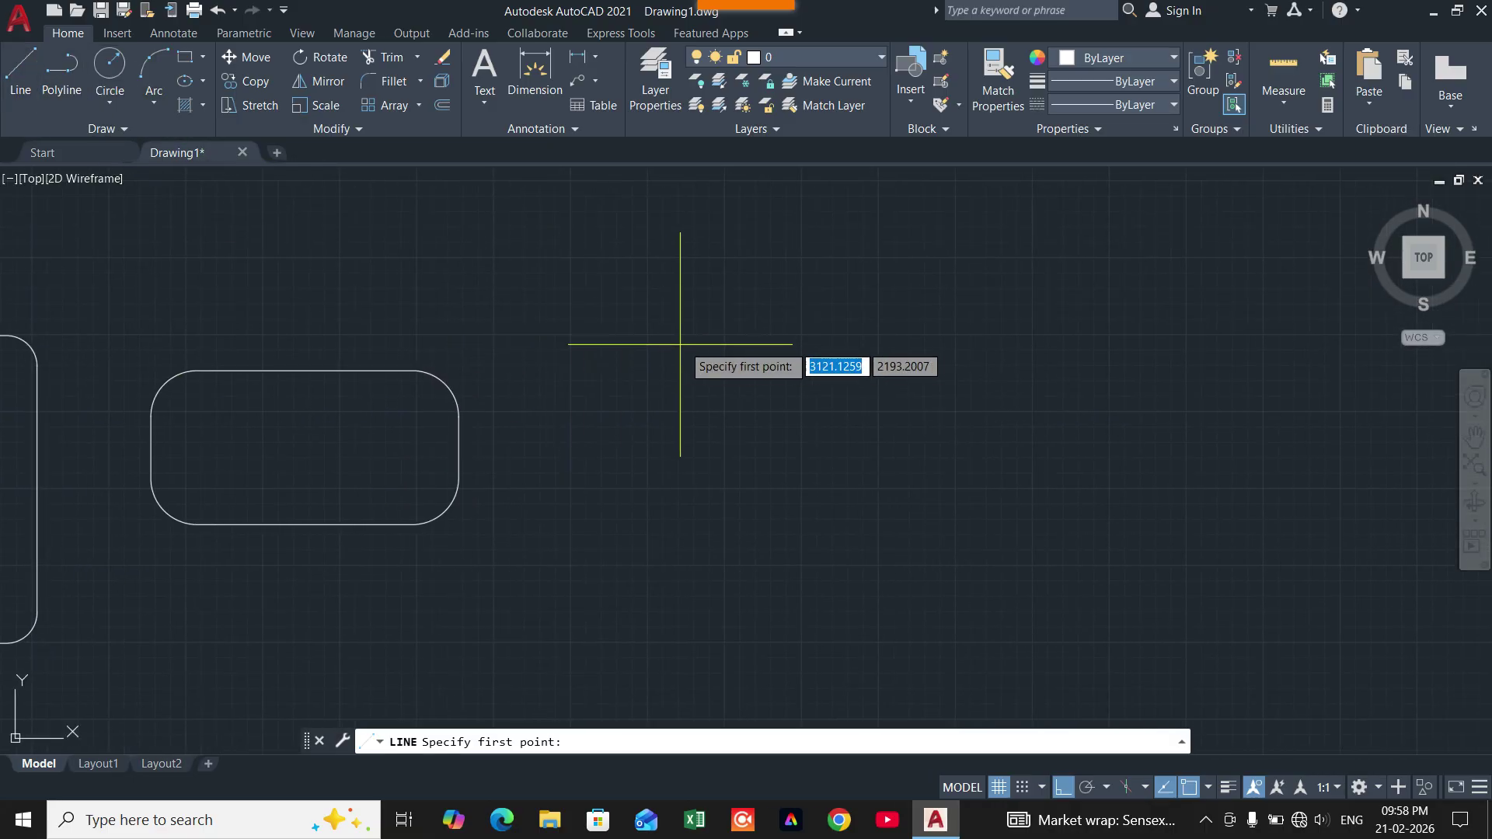
click(692, 342)
click(932, 488)
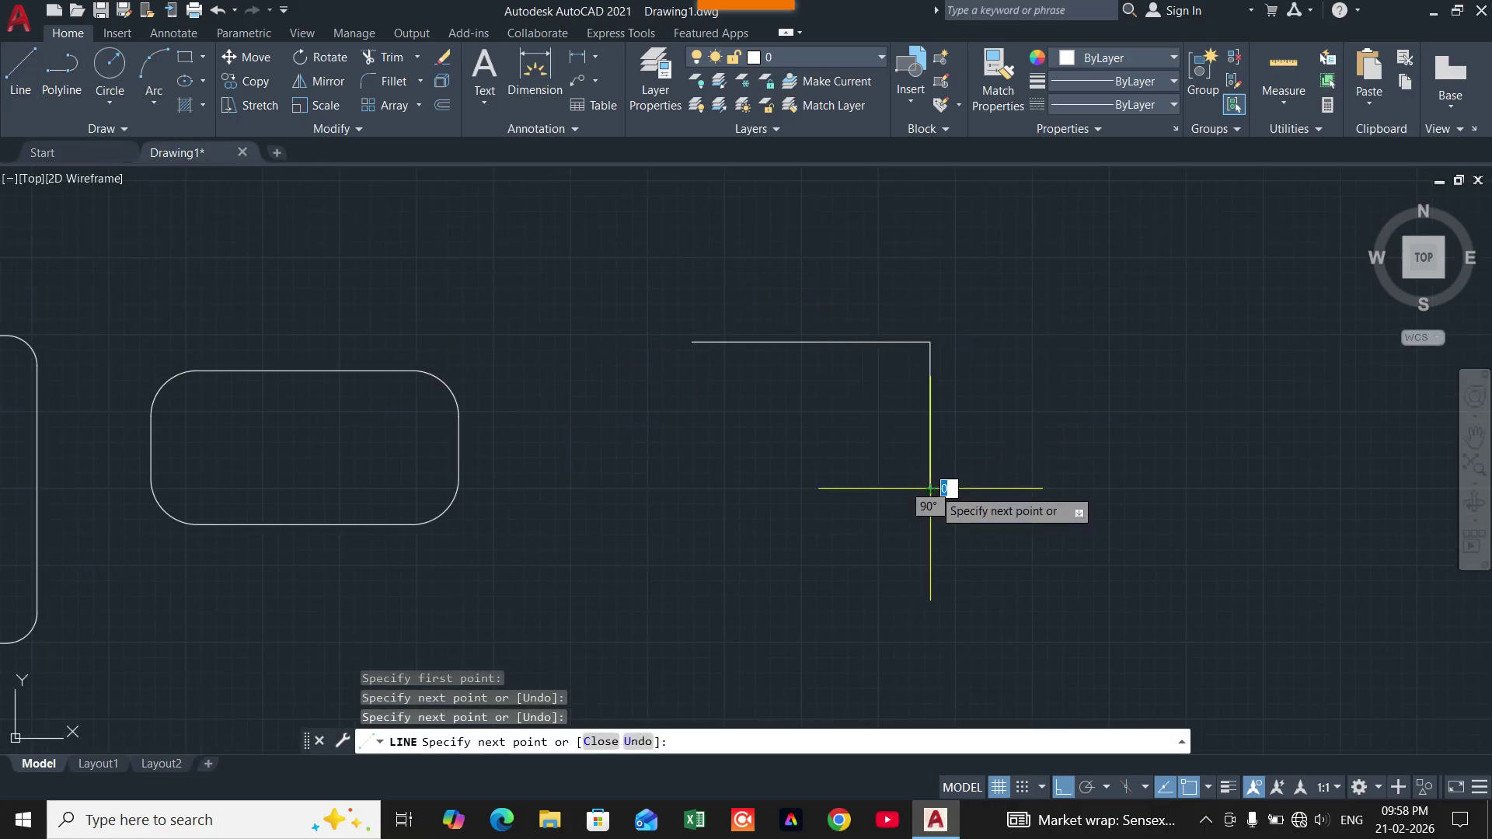
click(692, 489)
right_click(739, 297)
click(782, 310)
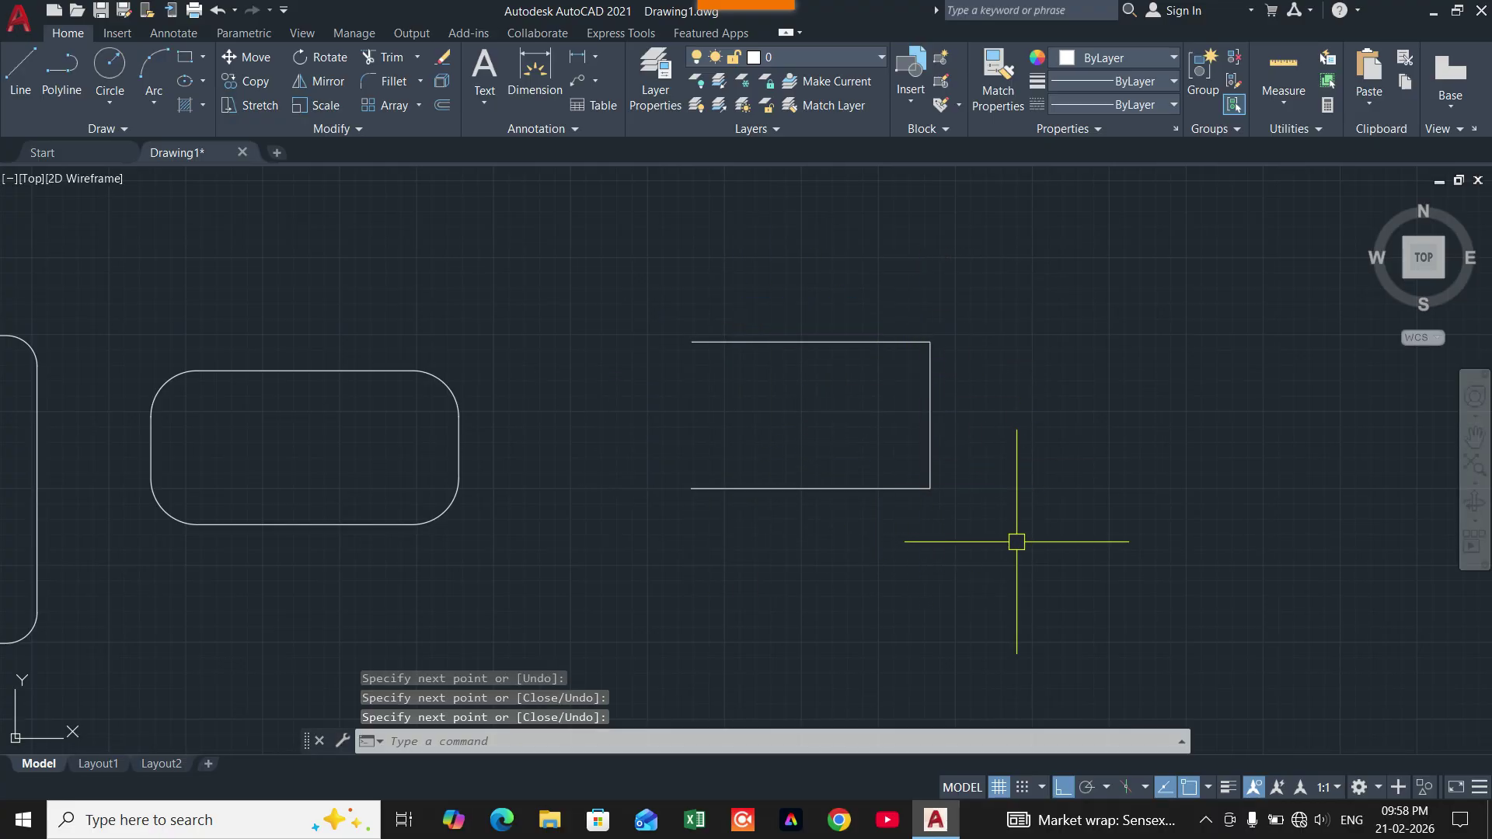
Try to fillet the open shape's separate lines with the Polyline option and a radius of 20
click(380, 83)
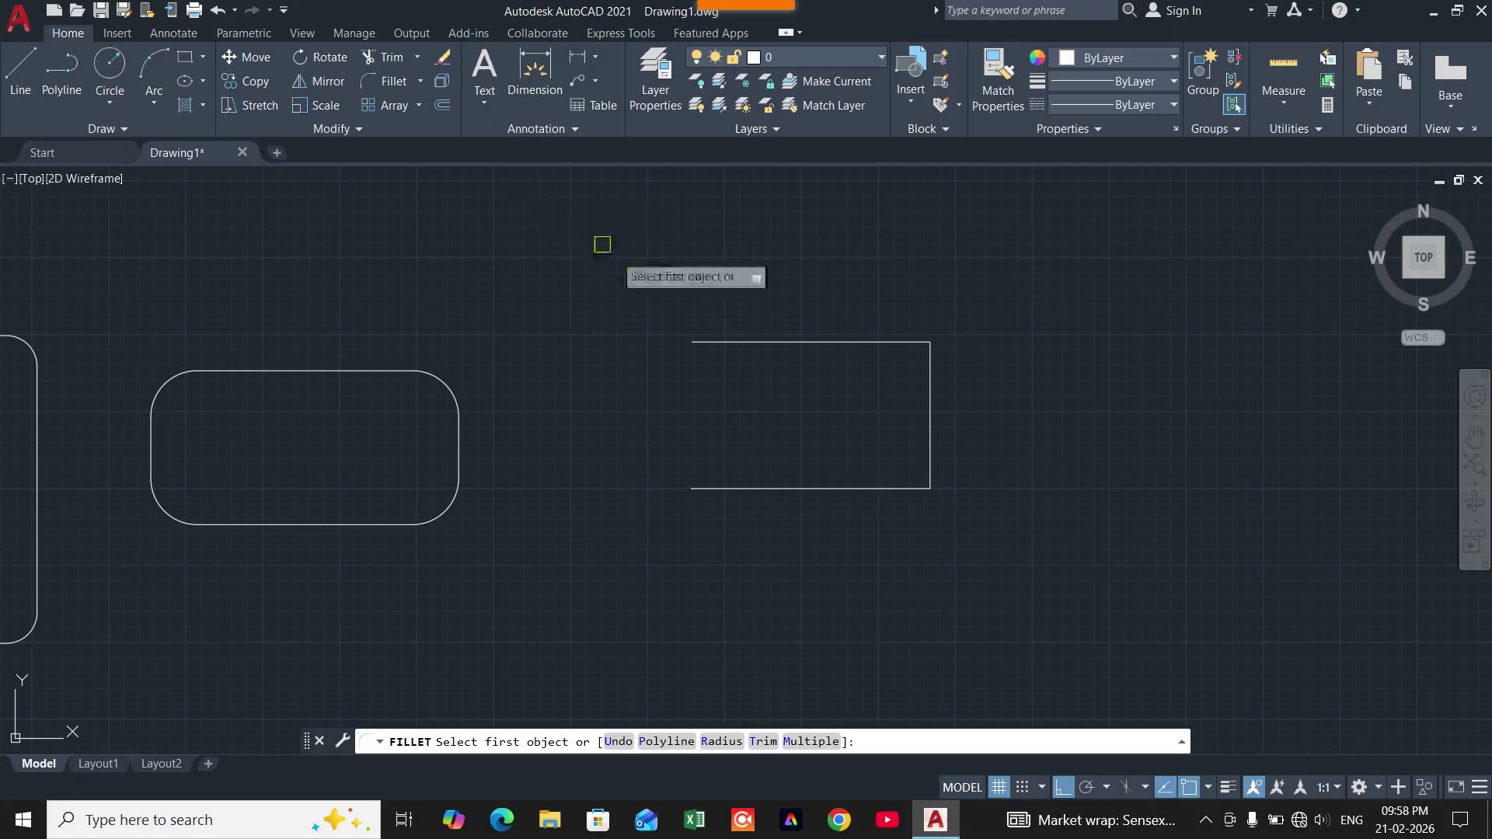
click(664, 742)
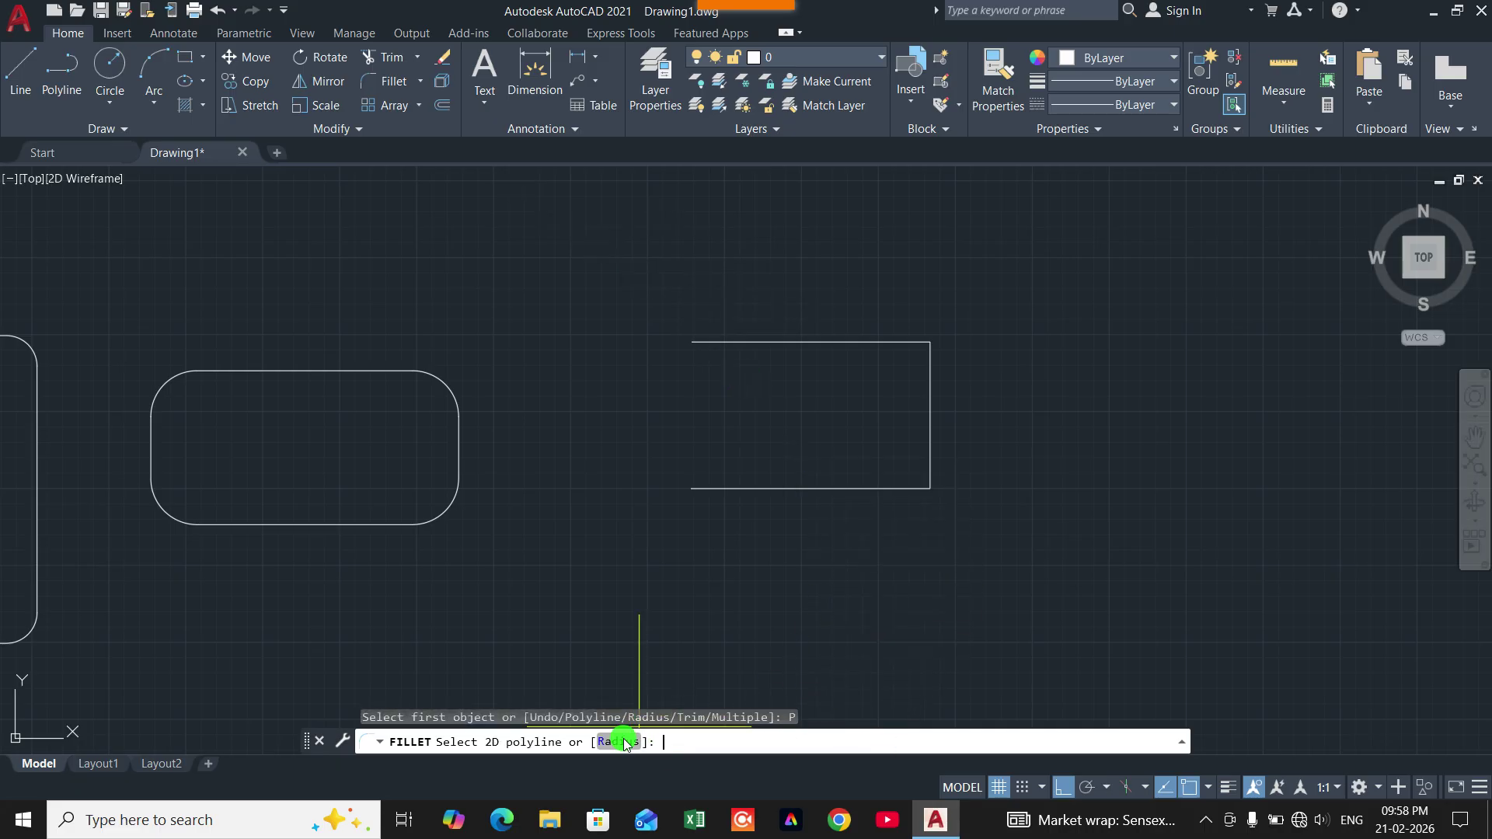
click(618, 742)
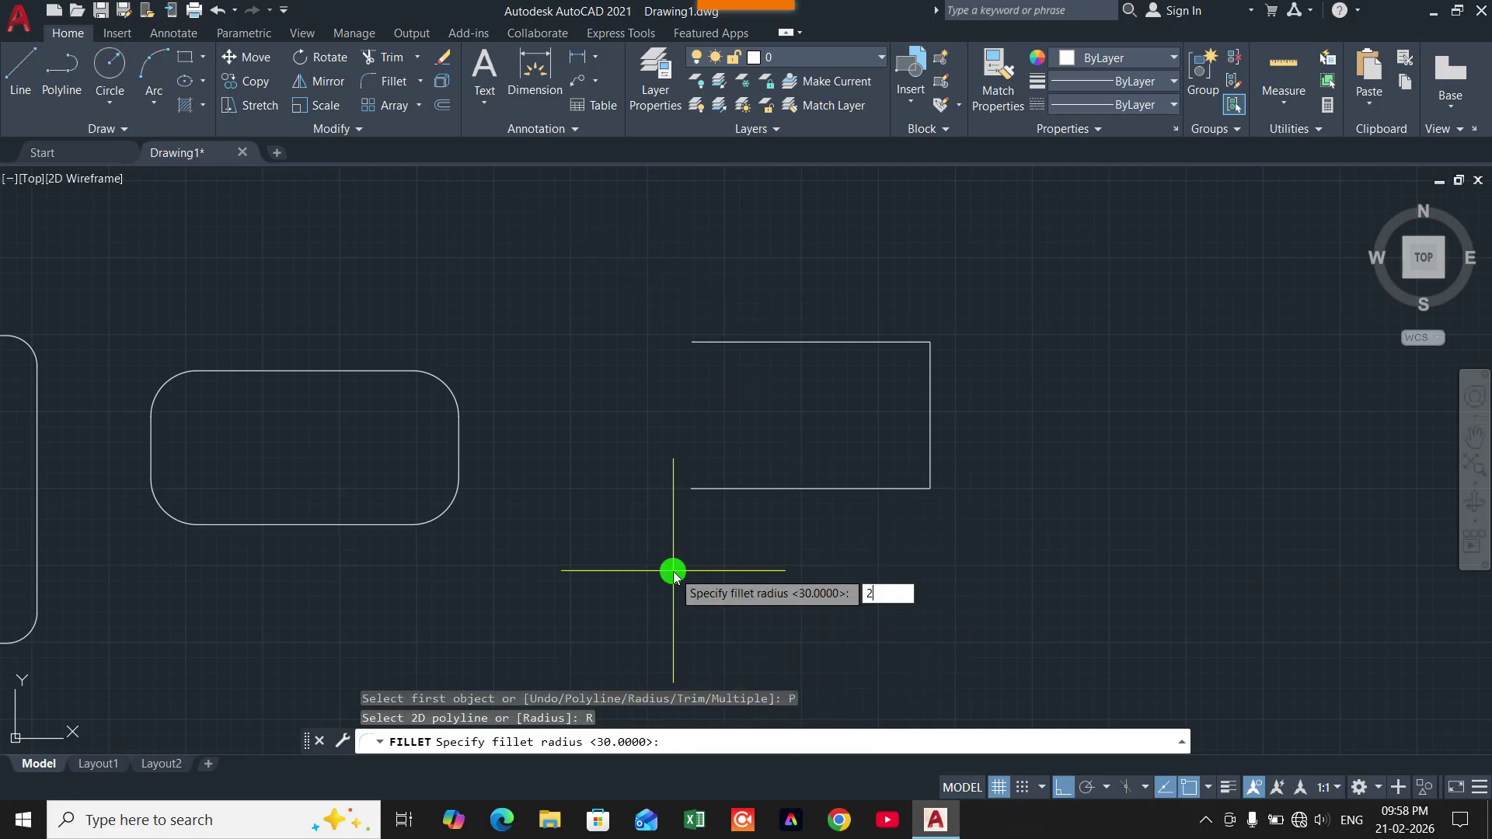
key(Return)
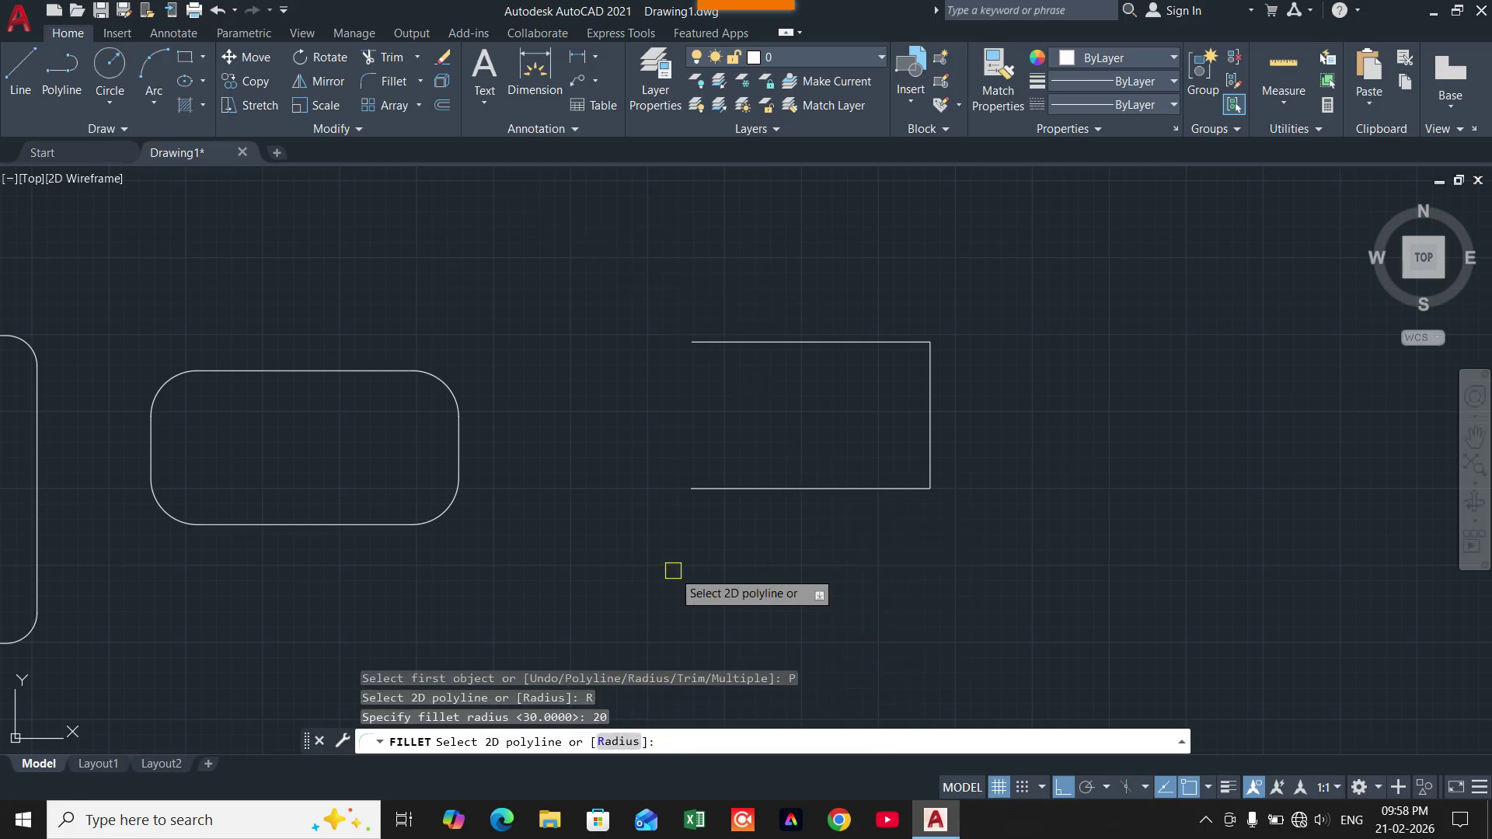
click(862, 489)
click(930, 435)
click(926, 447)
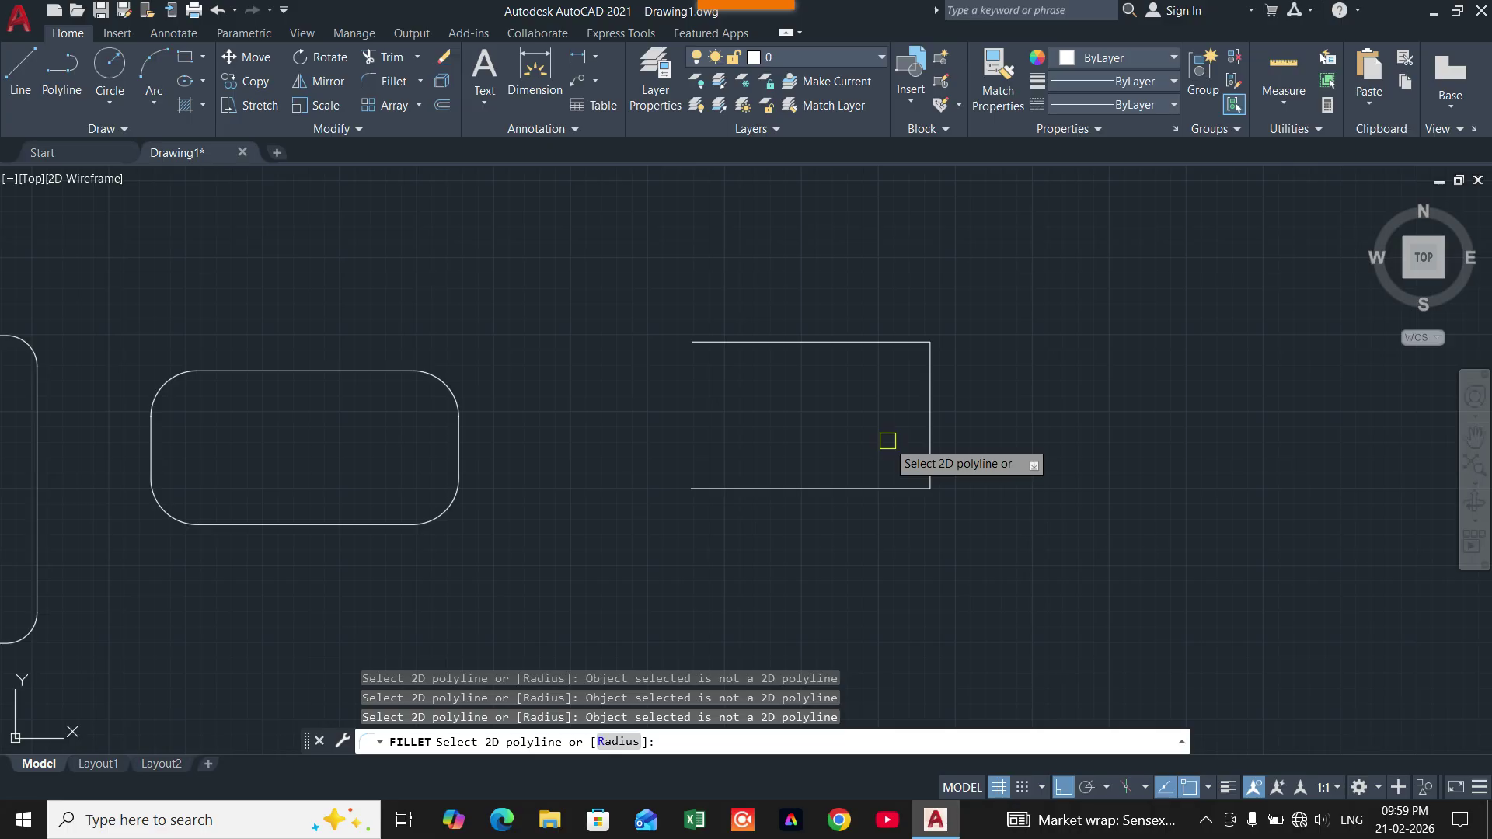
key(Escape)
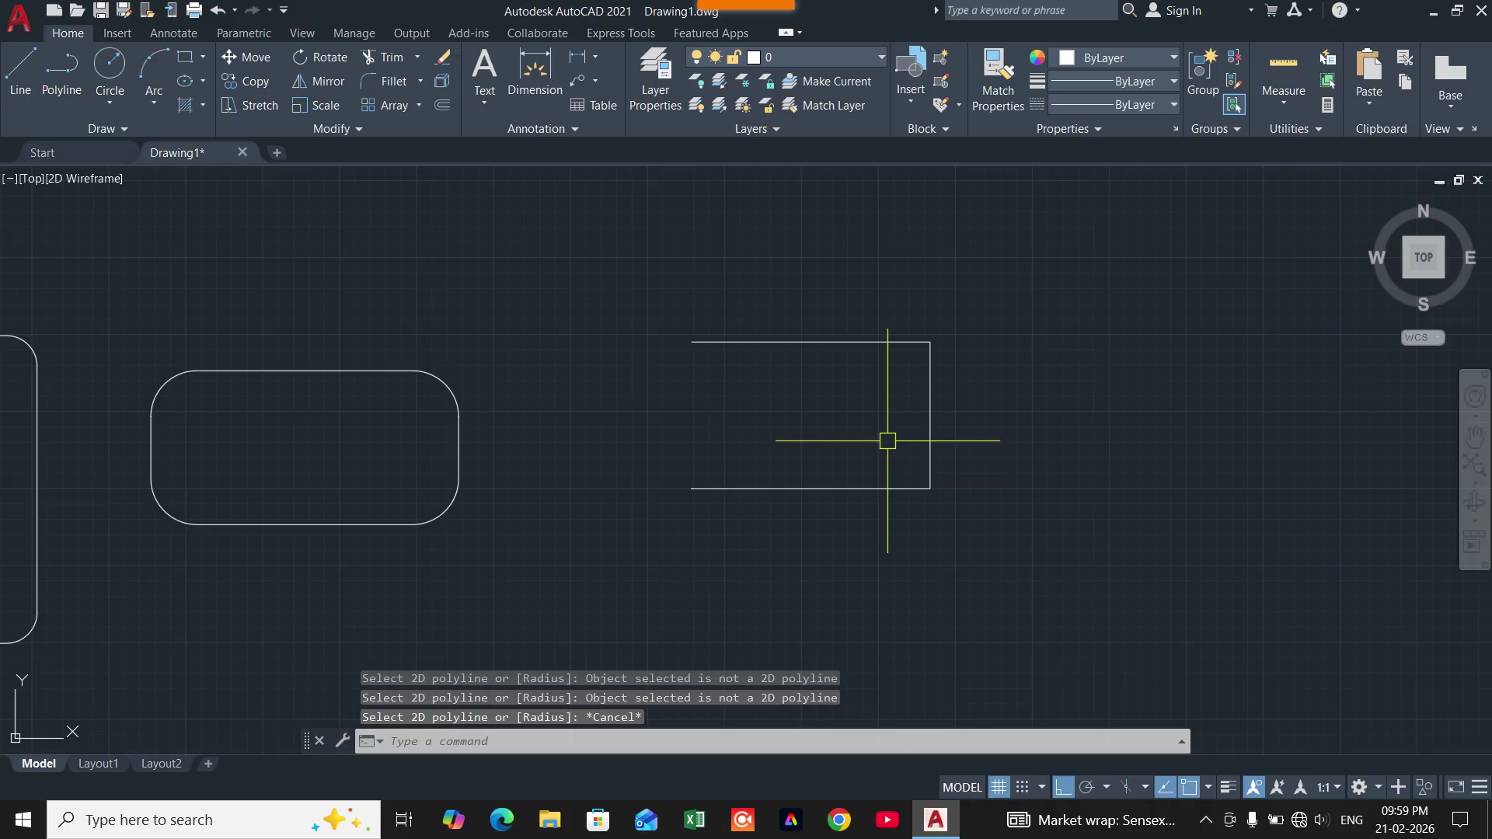
Join the open shape's three lines into one polyline and check that it selects as a single object
click(1007, 533)
click(890, 342)
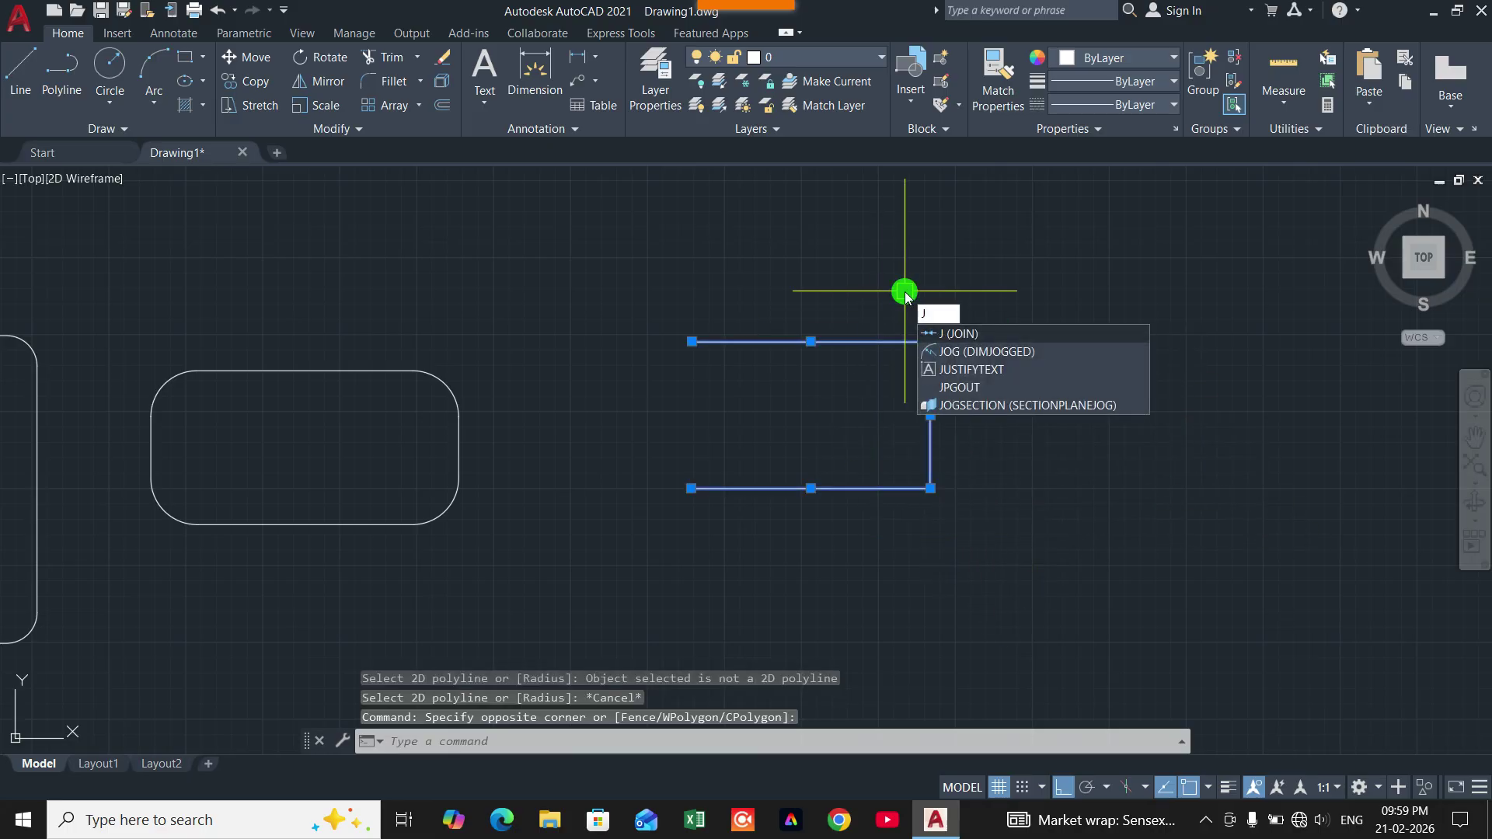
key(Return)
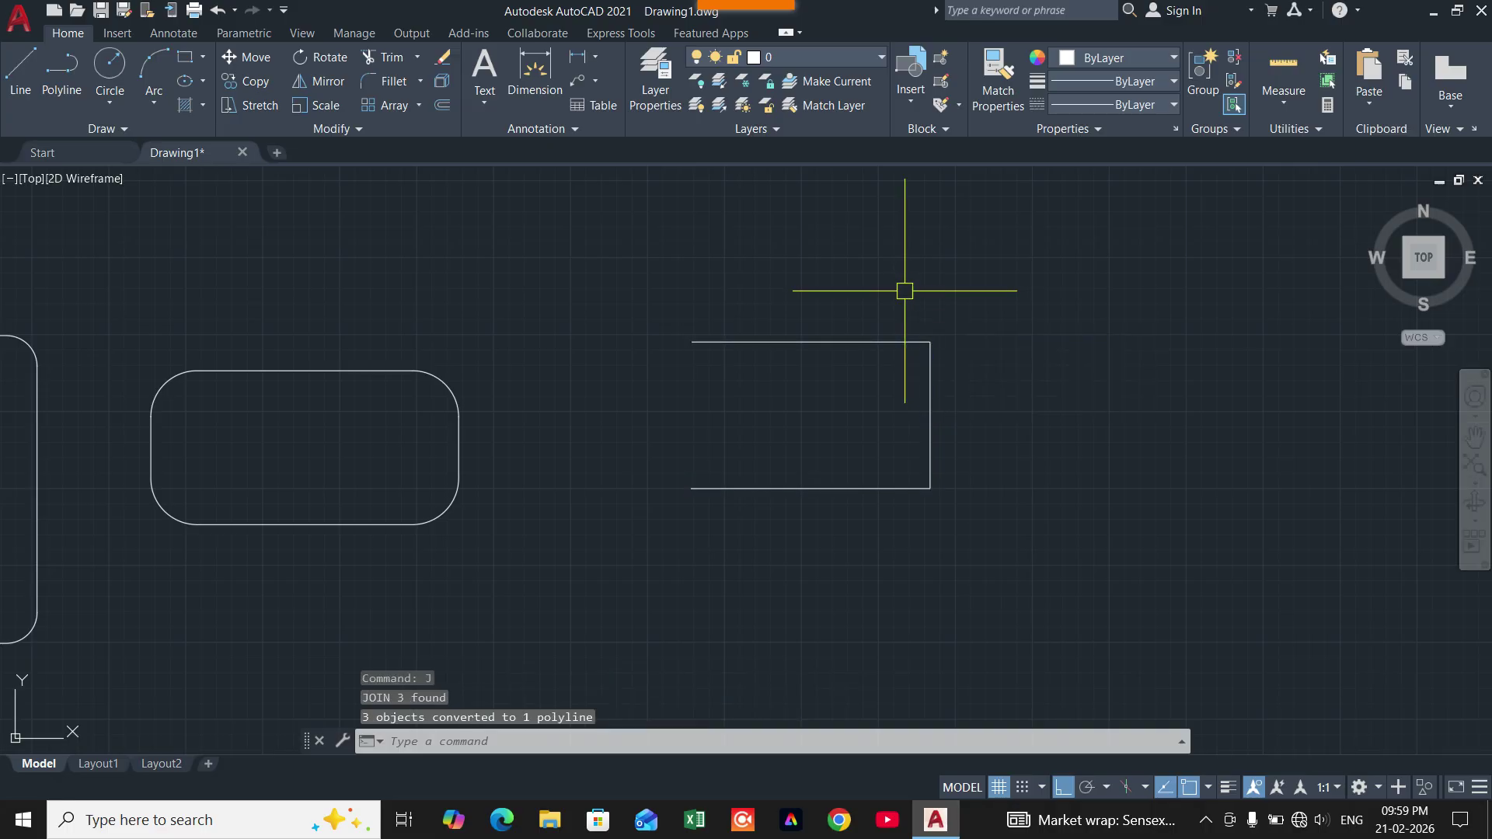
click(879, 341)
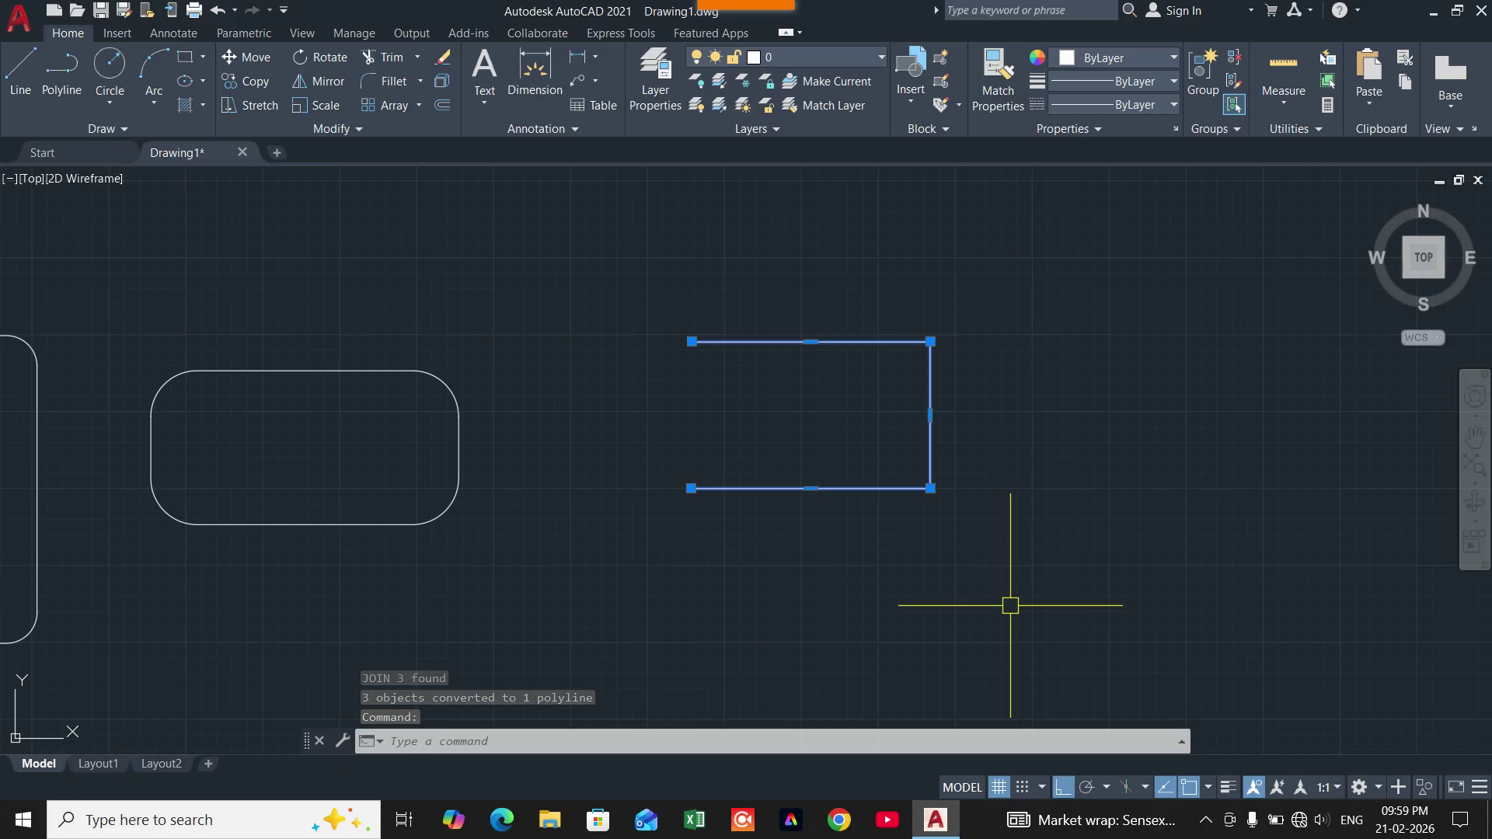
key(Escape)
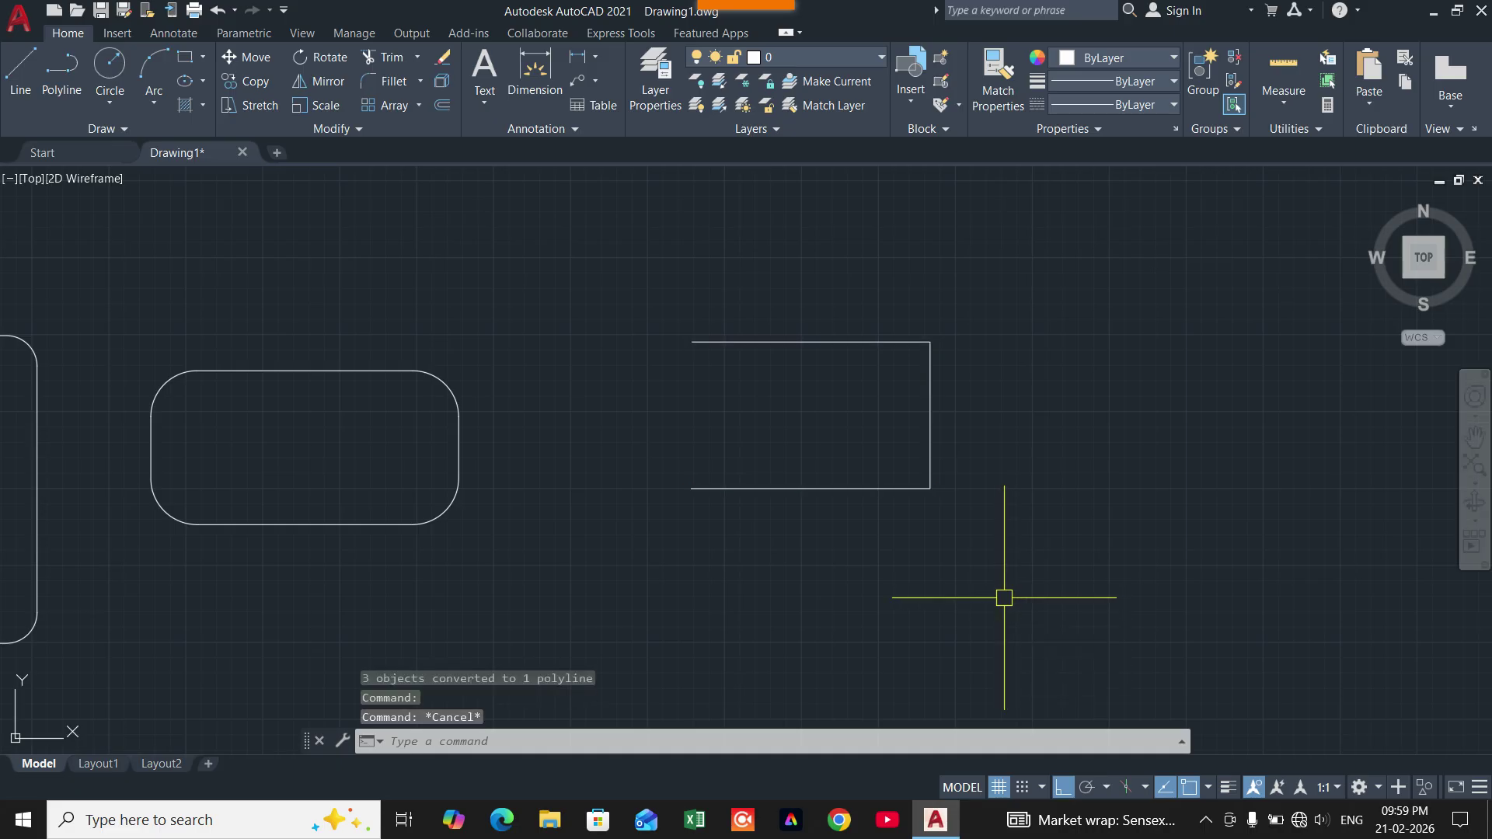
Fillet the joined open polyline's corners with the Polyline option and a radius of 15
key(Return)
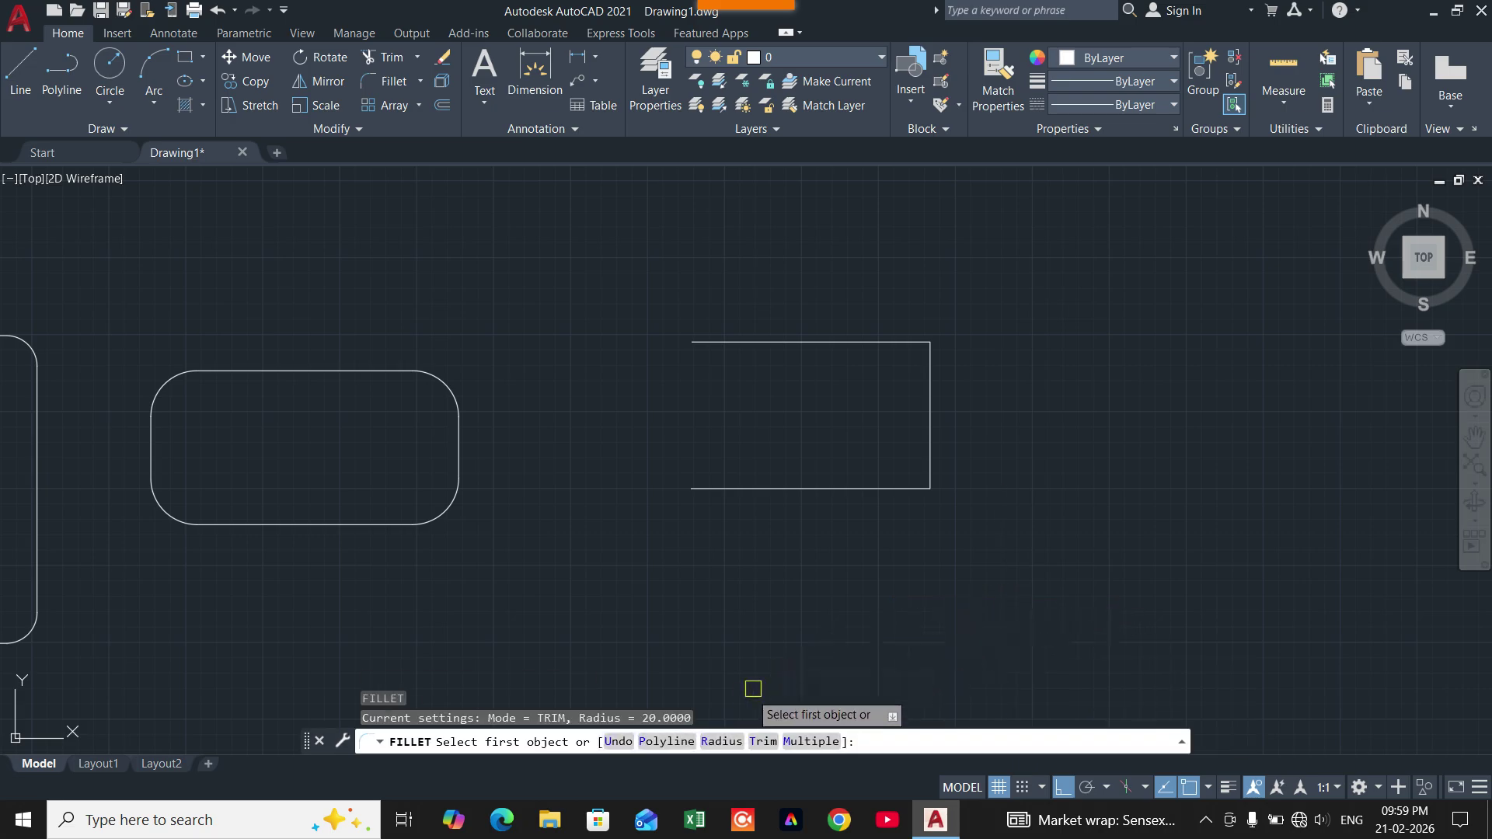
click(668, 742)
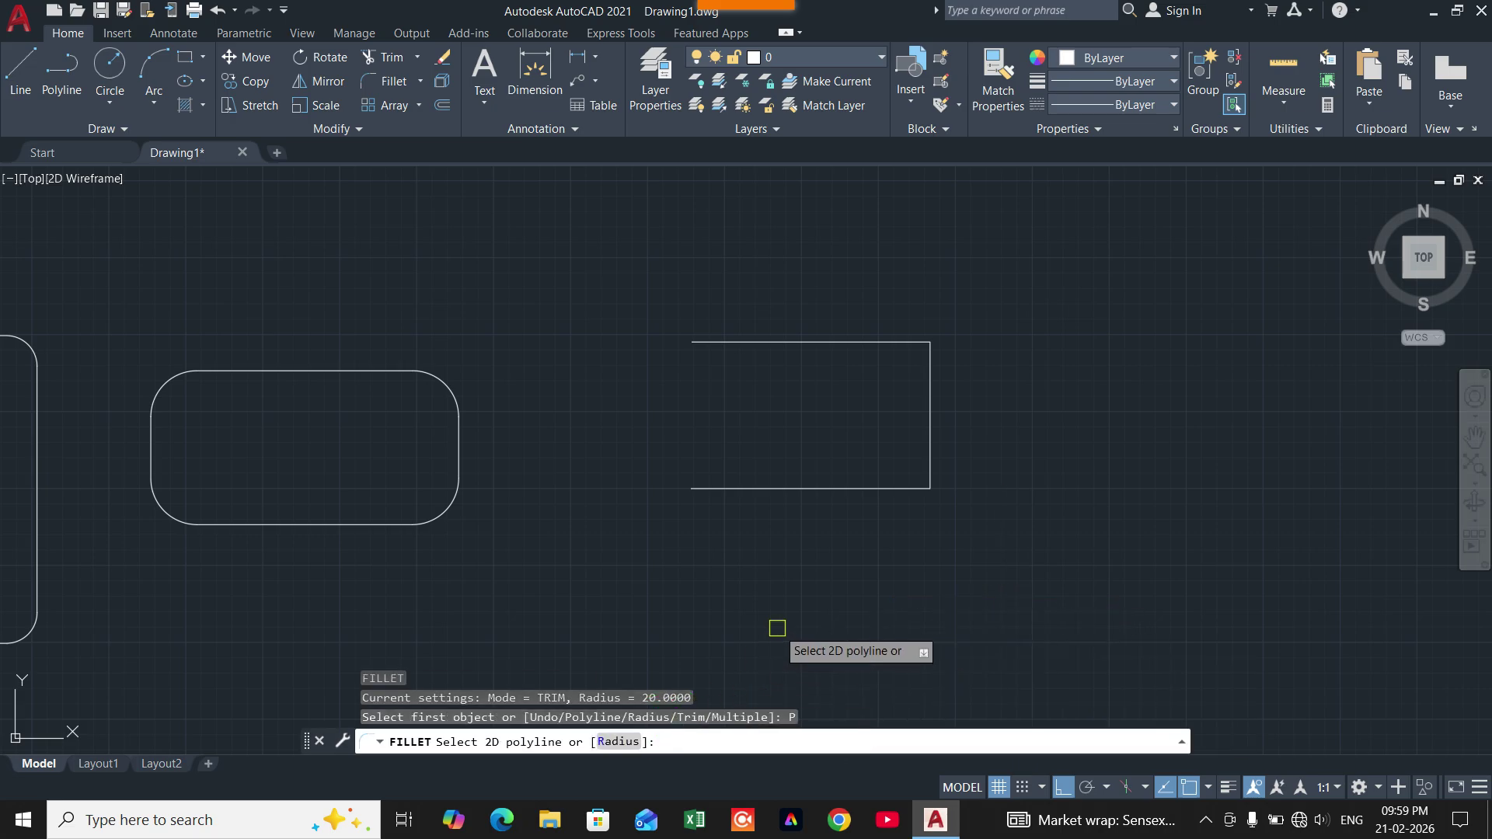
click(600, 741)
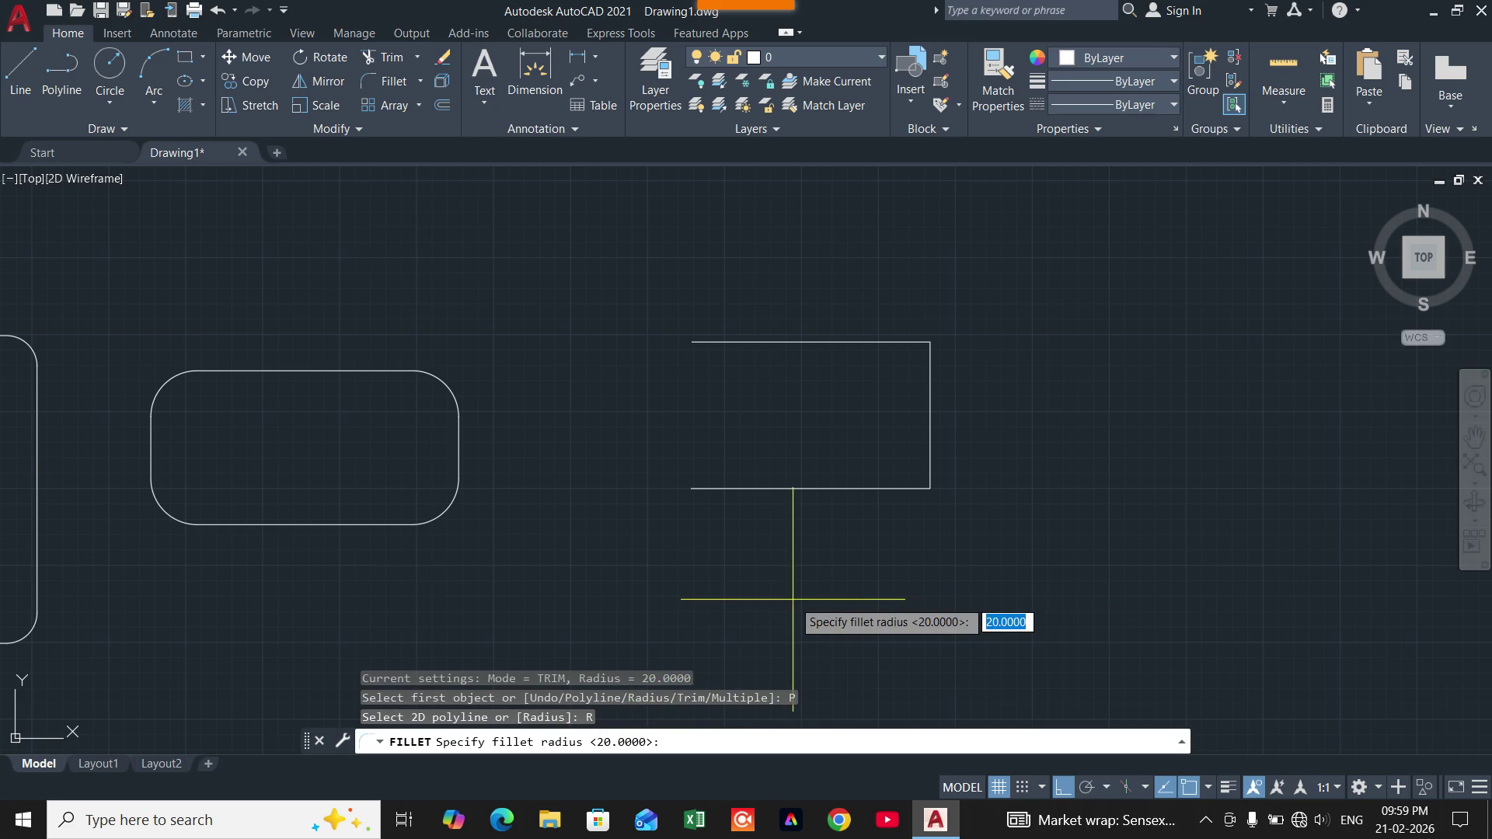
key(Return)
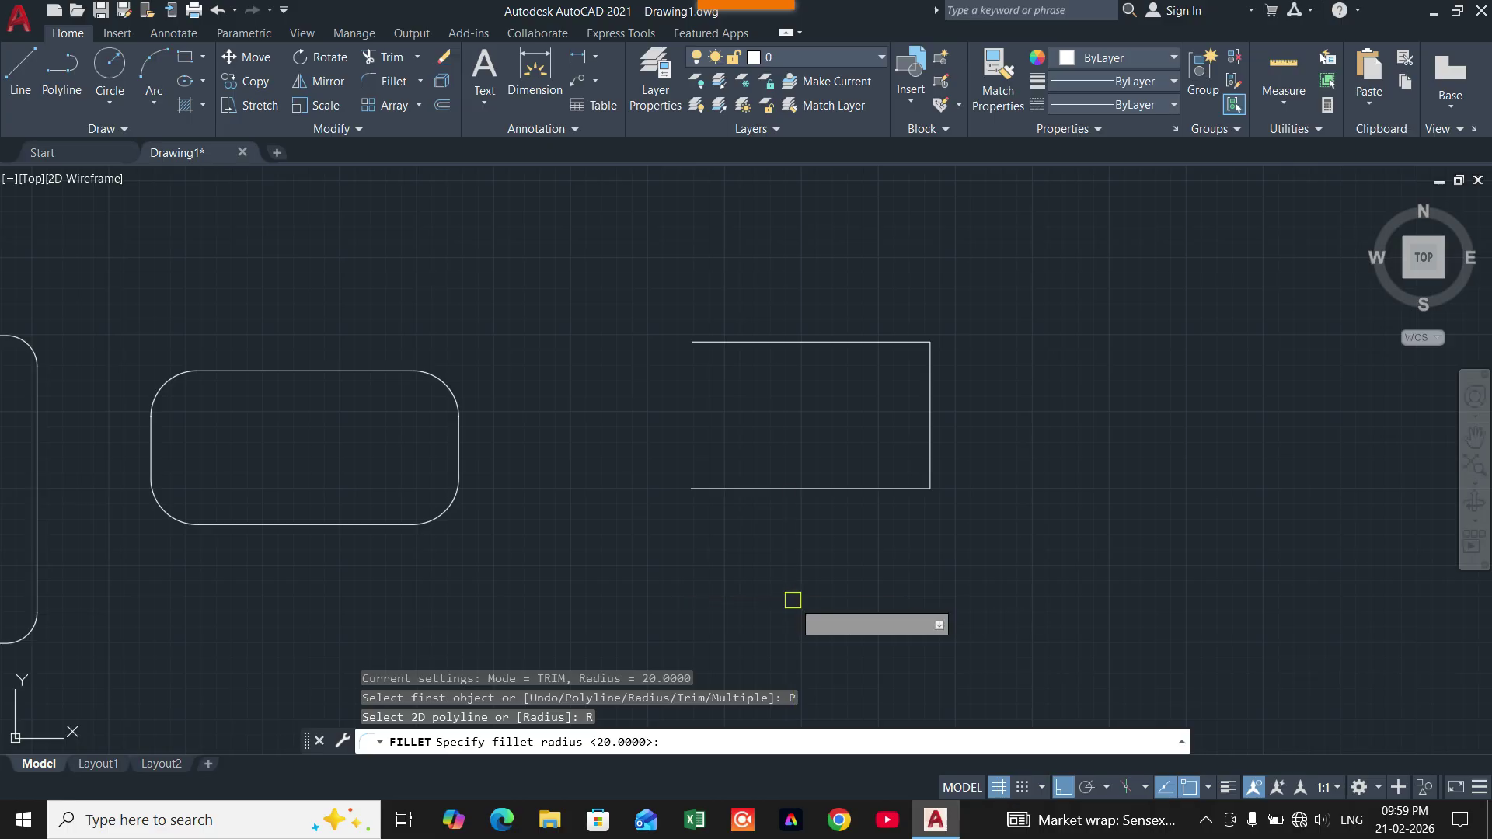
click(865, 492)
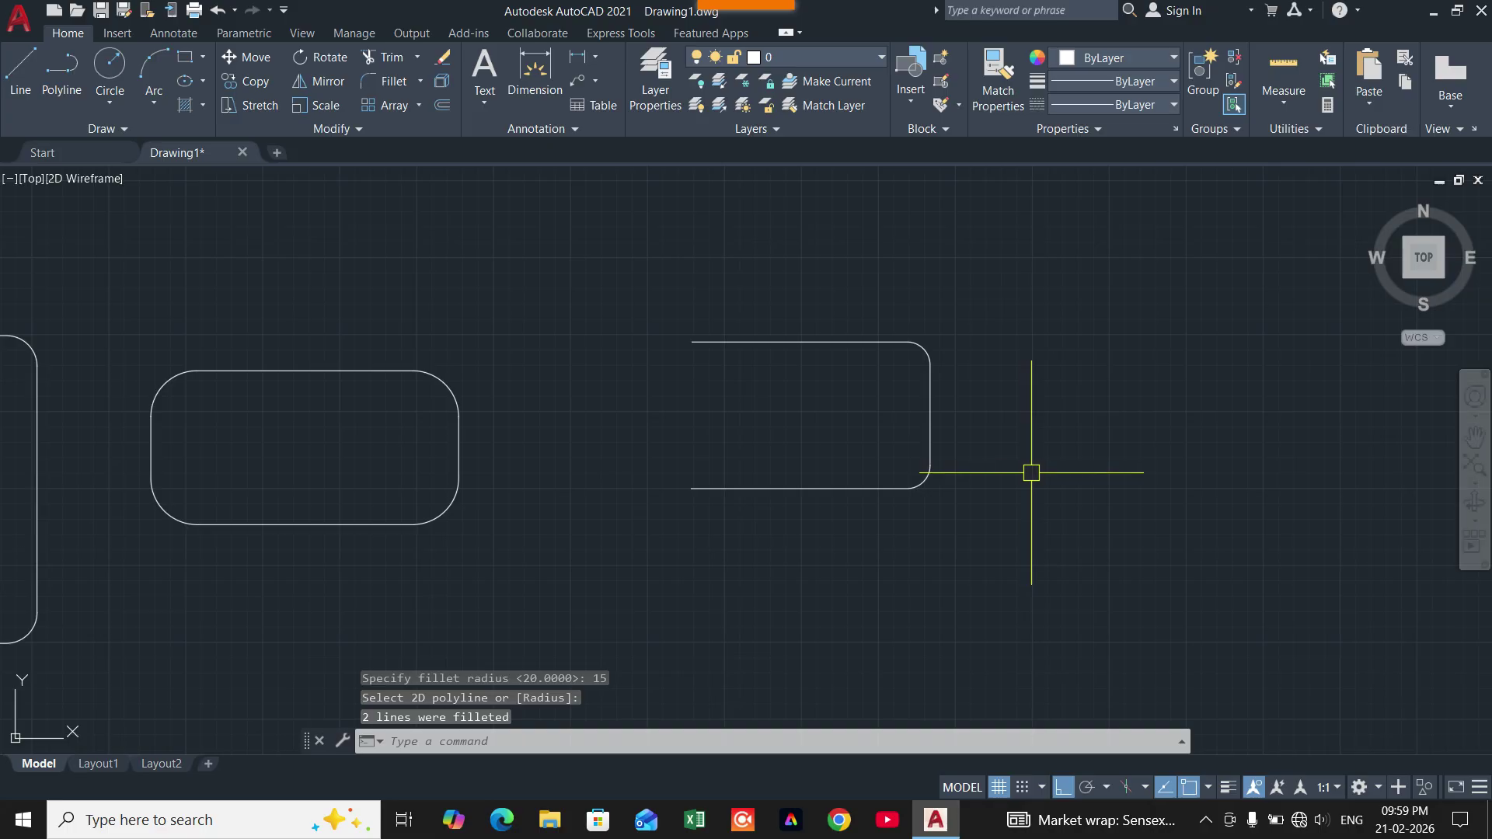
Draw a freehand horizontal rectangle to the right of the filleted open polyline
scroll(1059, 443, down, 2)
middle_drag(1059, 443, 760, 457)
scroll(915, 454, up, 2)
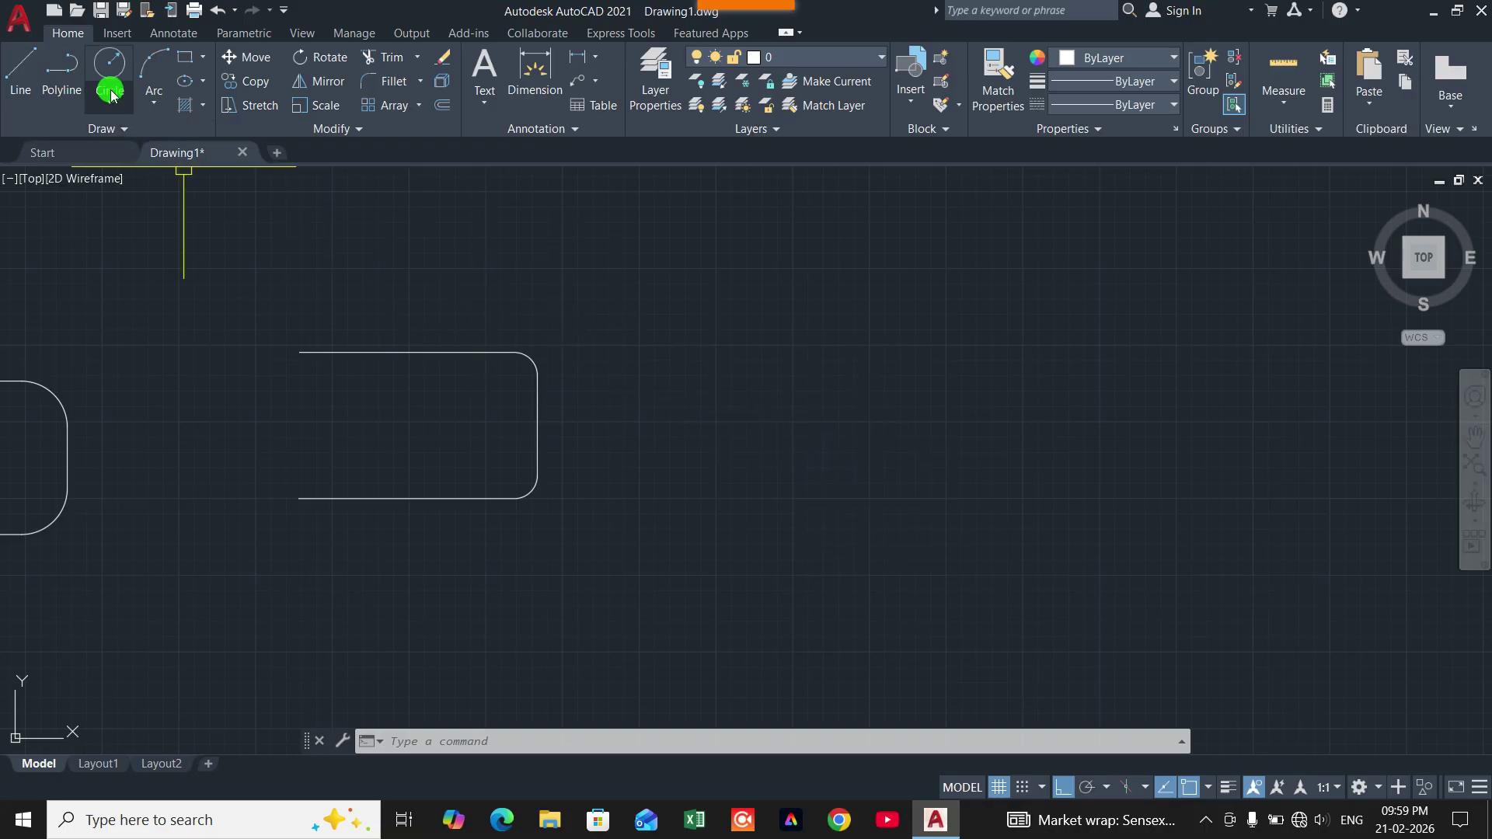
click(186, 59)
click(735, 314)
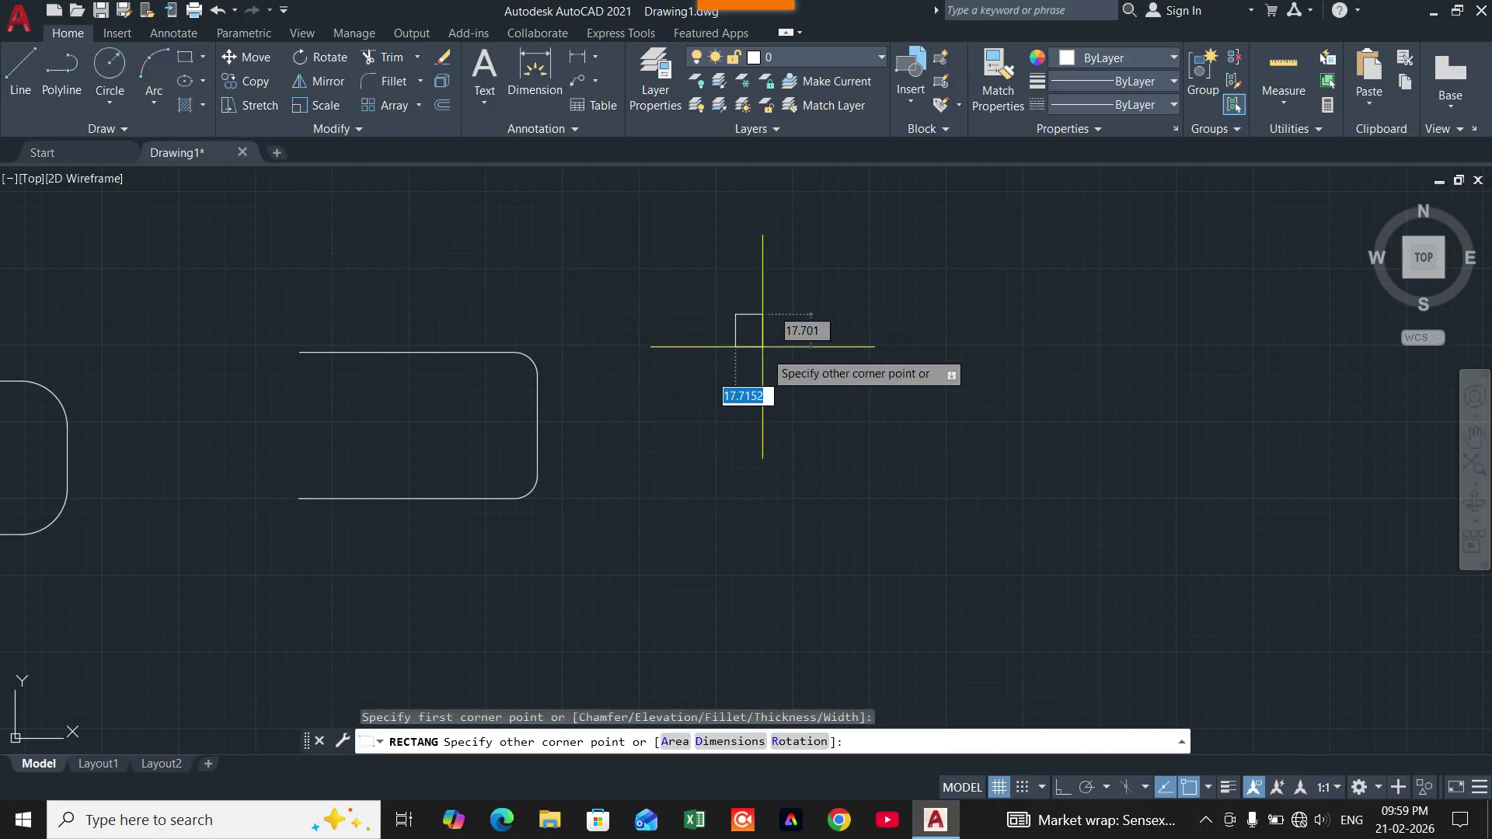
click(1018, 455)
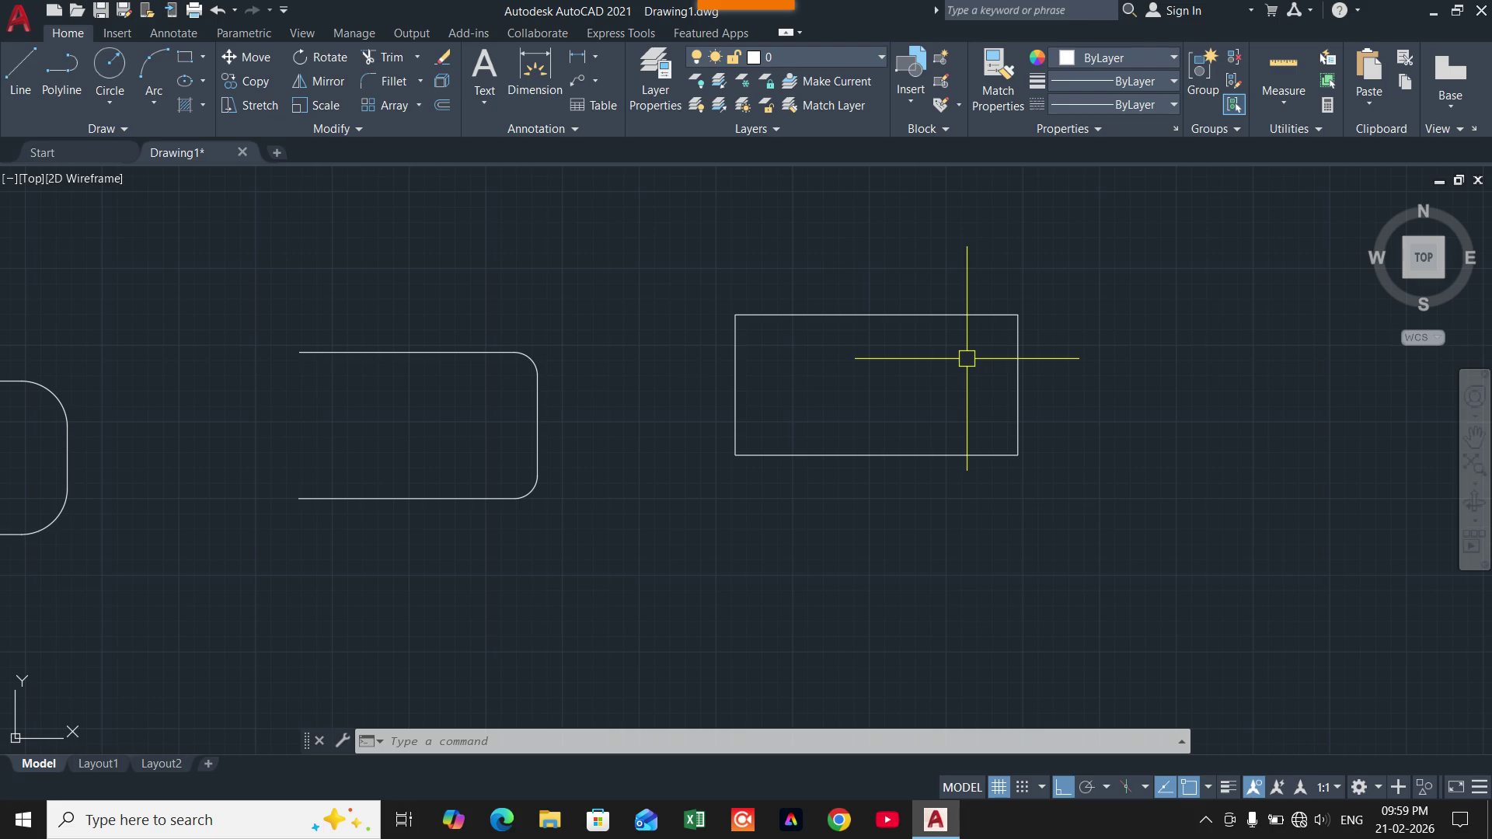
Start a Fillet with the Multiple option and round the new rectangle's upper-left corner at radius 15
text(f)
key(Return)
click(809, 745)
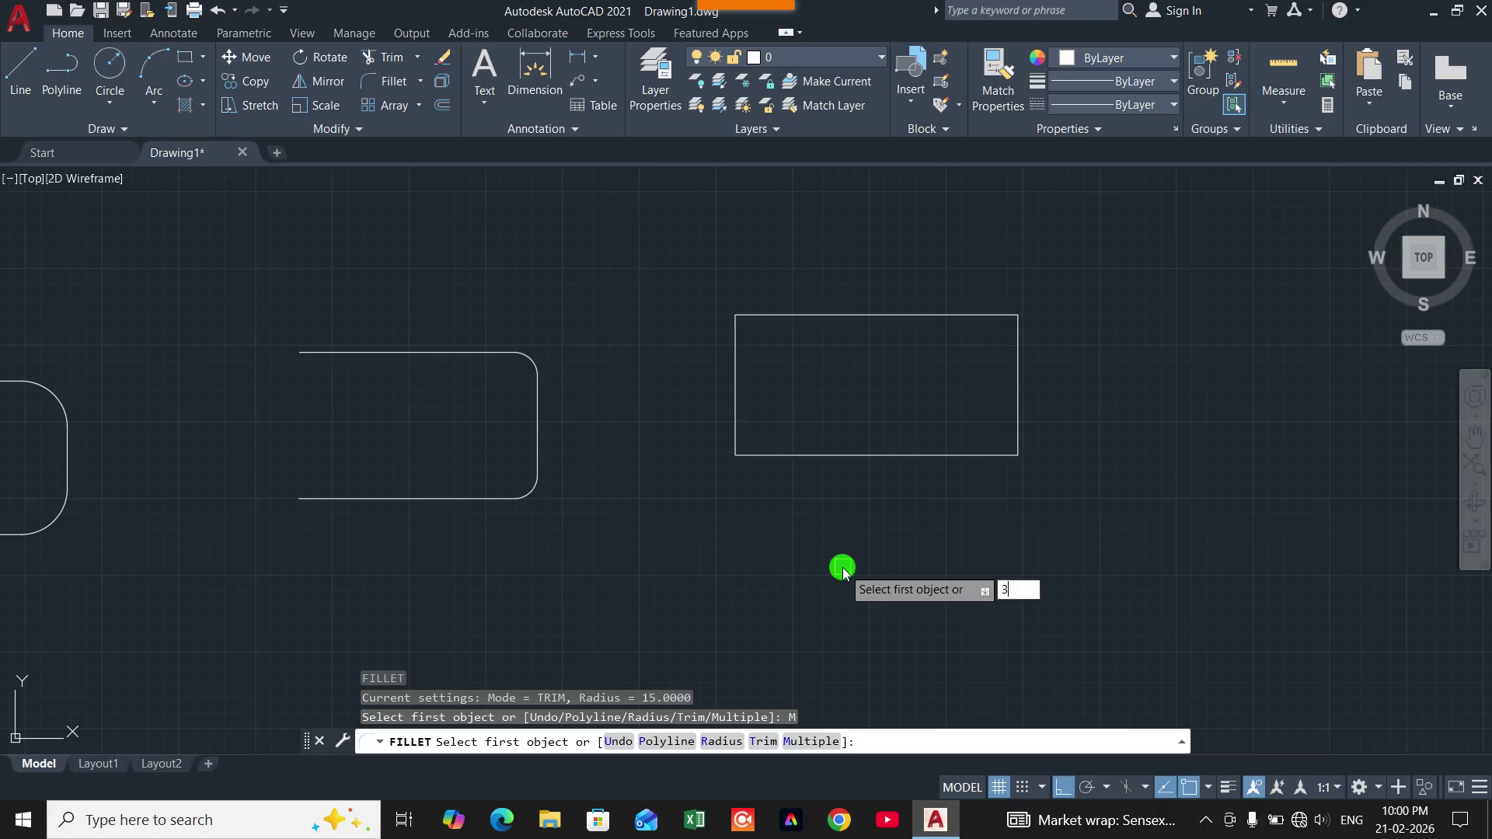
text(30)
key(Return)
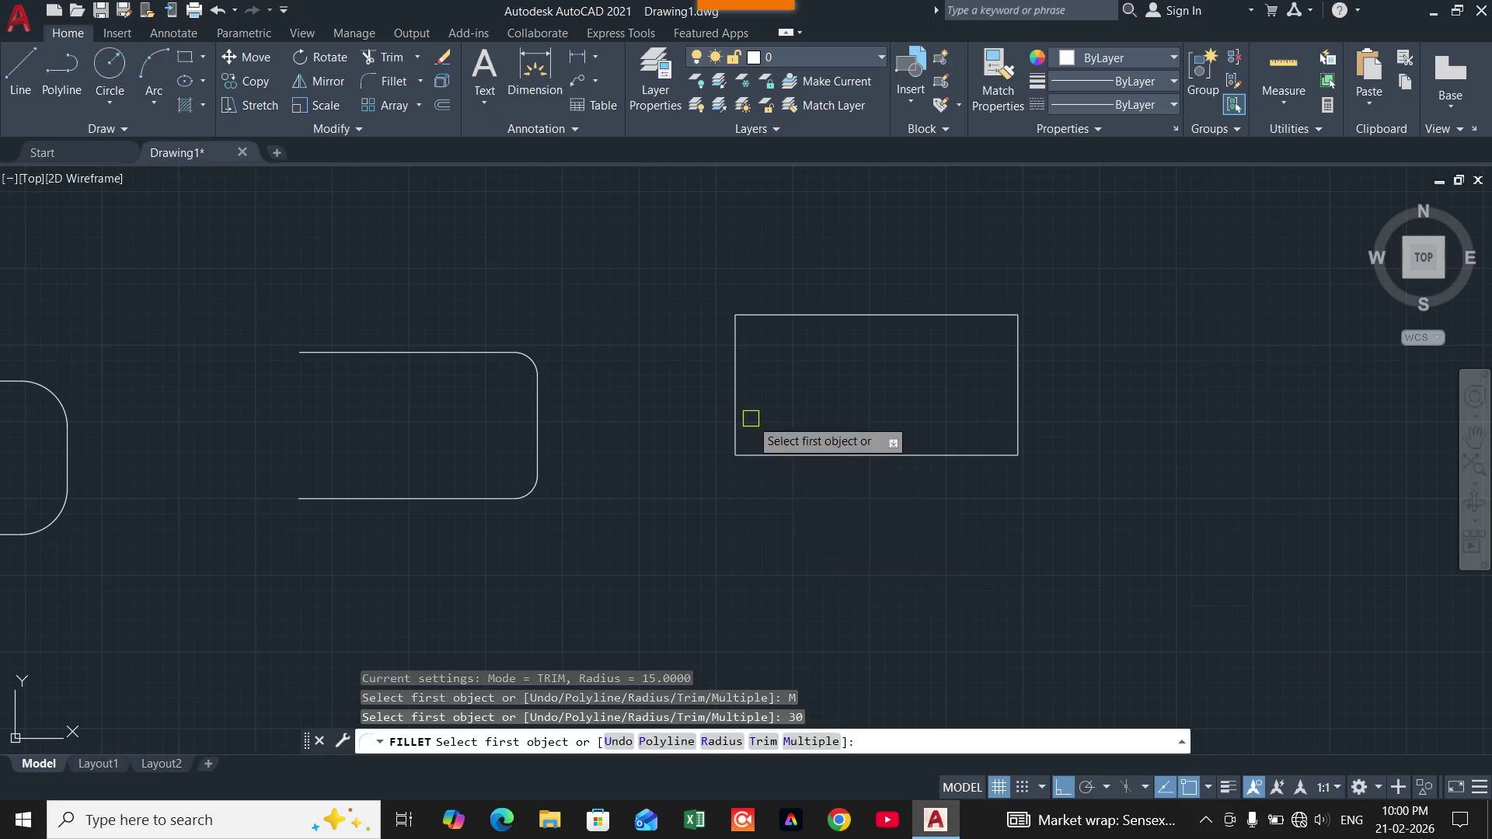
click(762, 317)
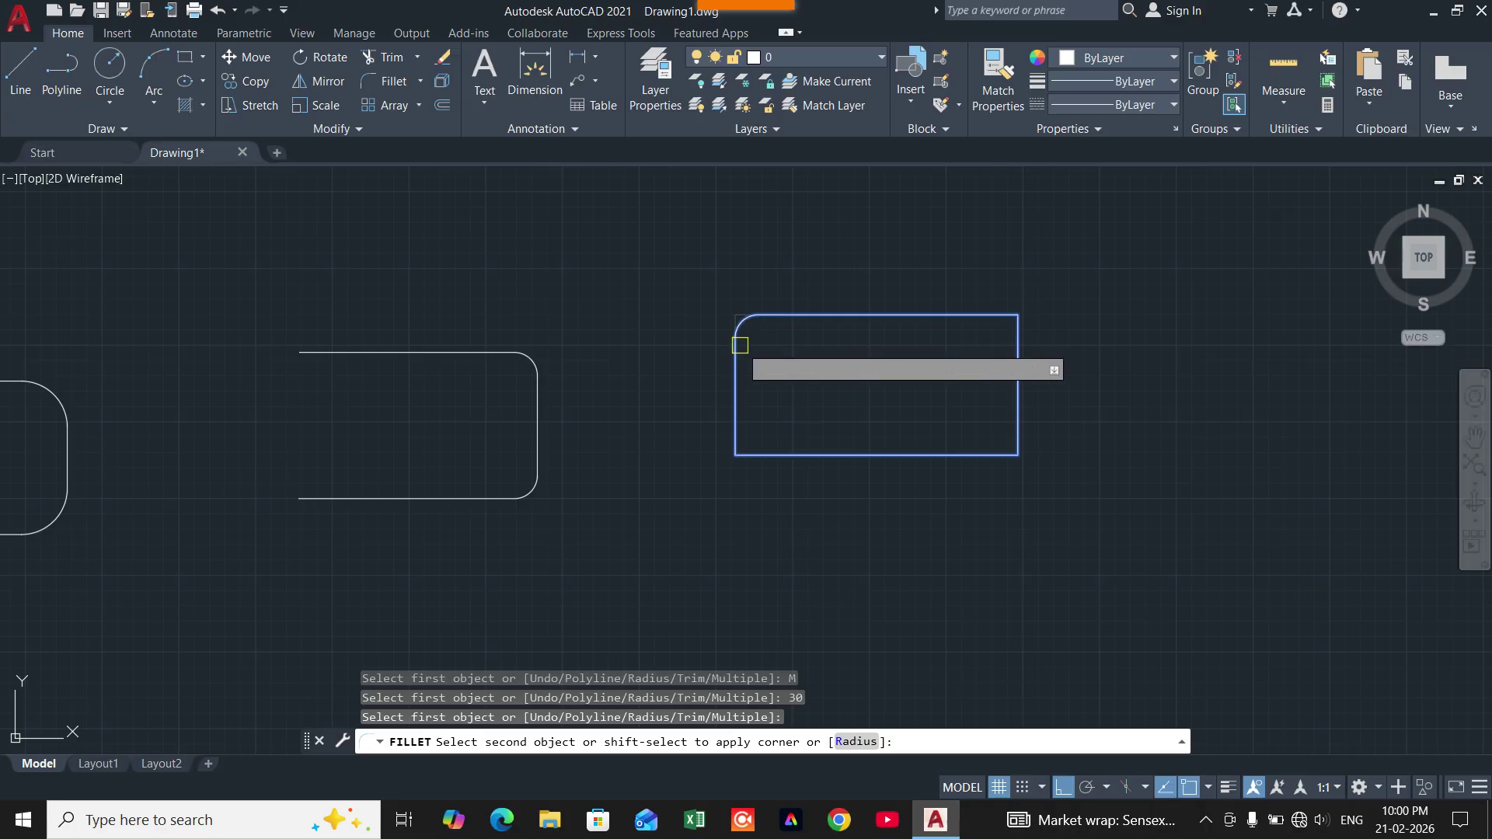
click(737, 344)
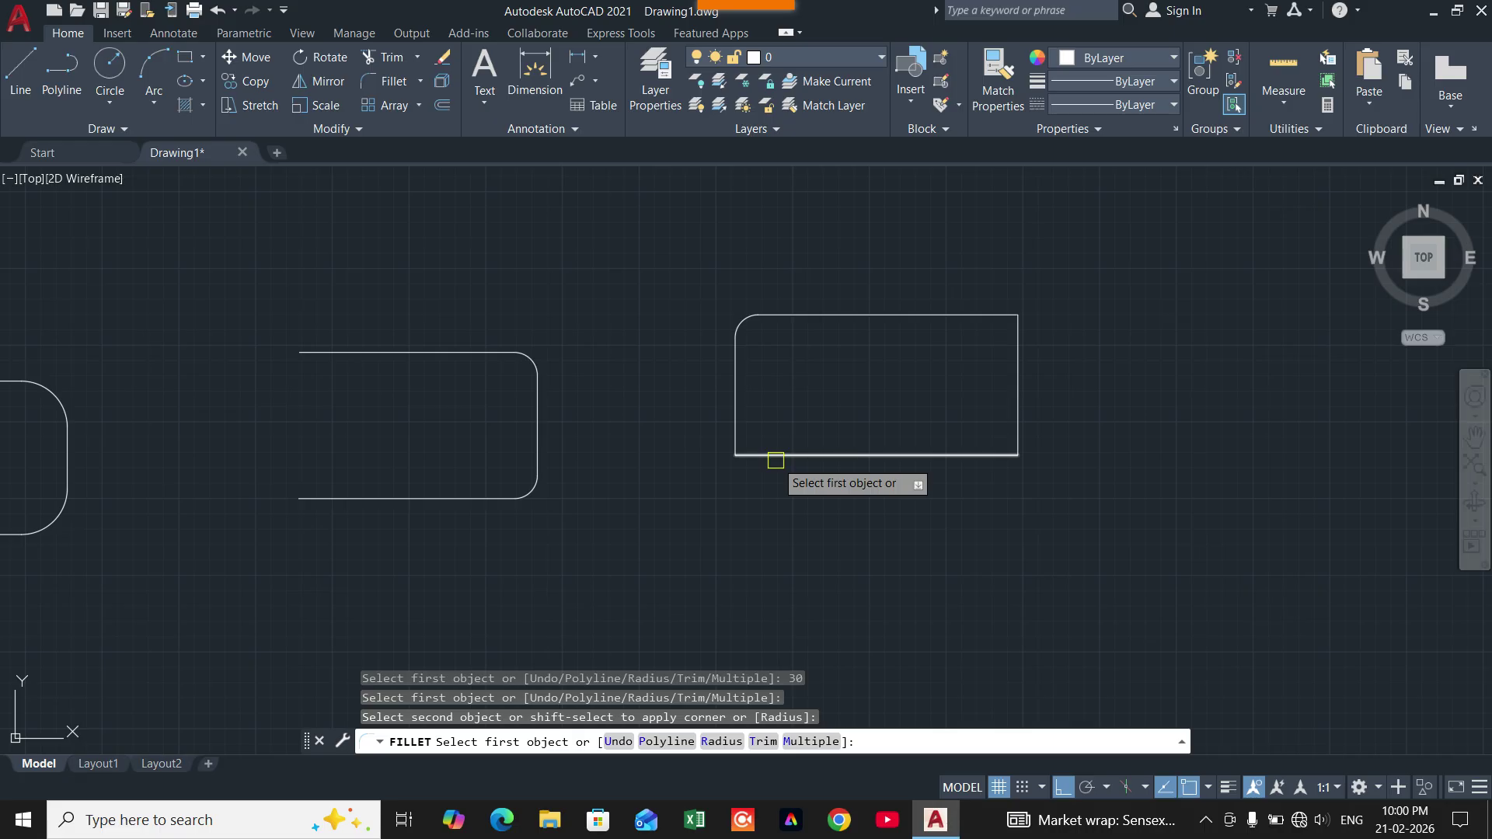
Set the fillet radius to 20 within the same multiple fillet and round the rectangle's lower-left corner
click(716, 742)
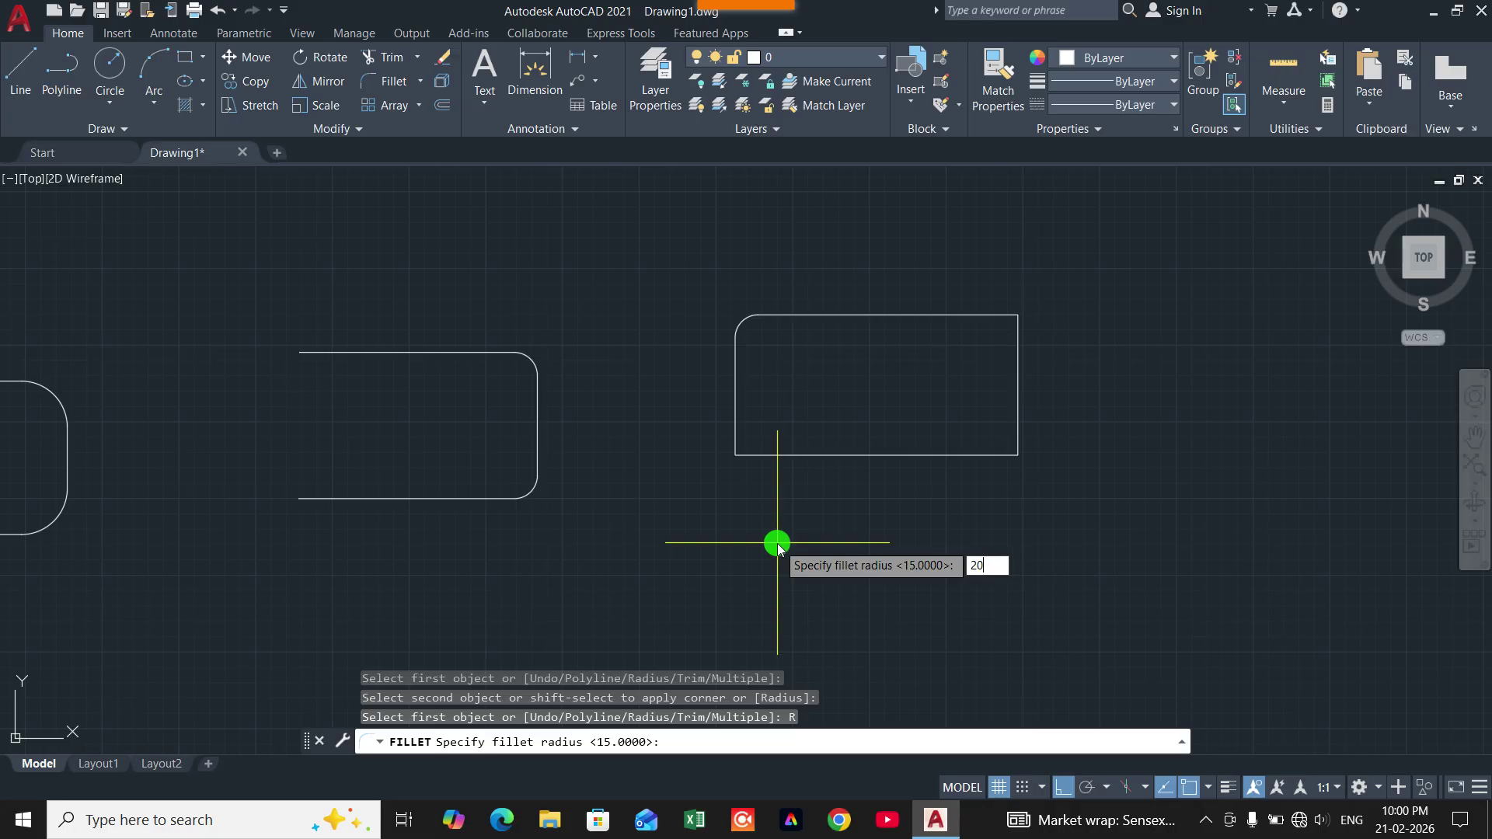
text(20)
key(Return)
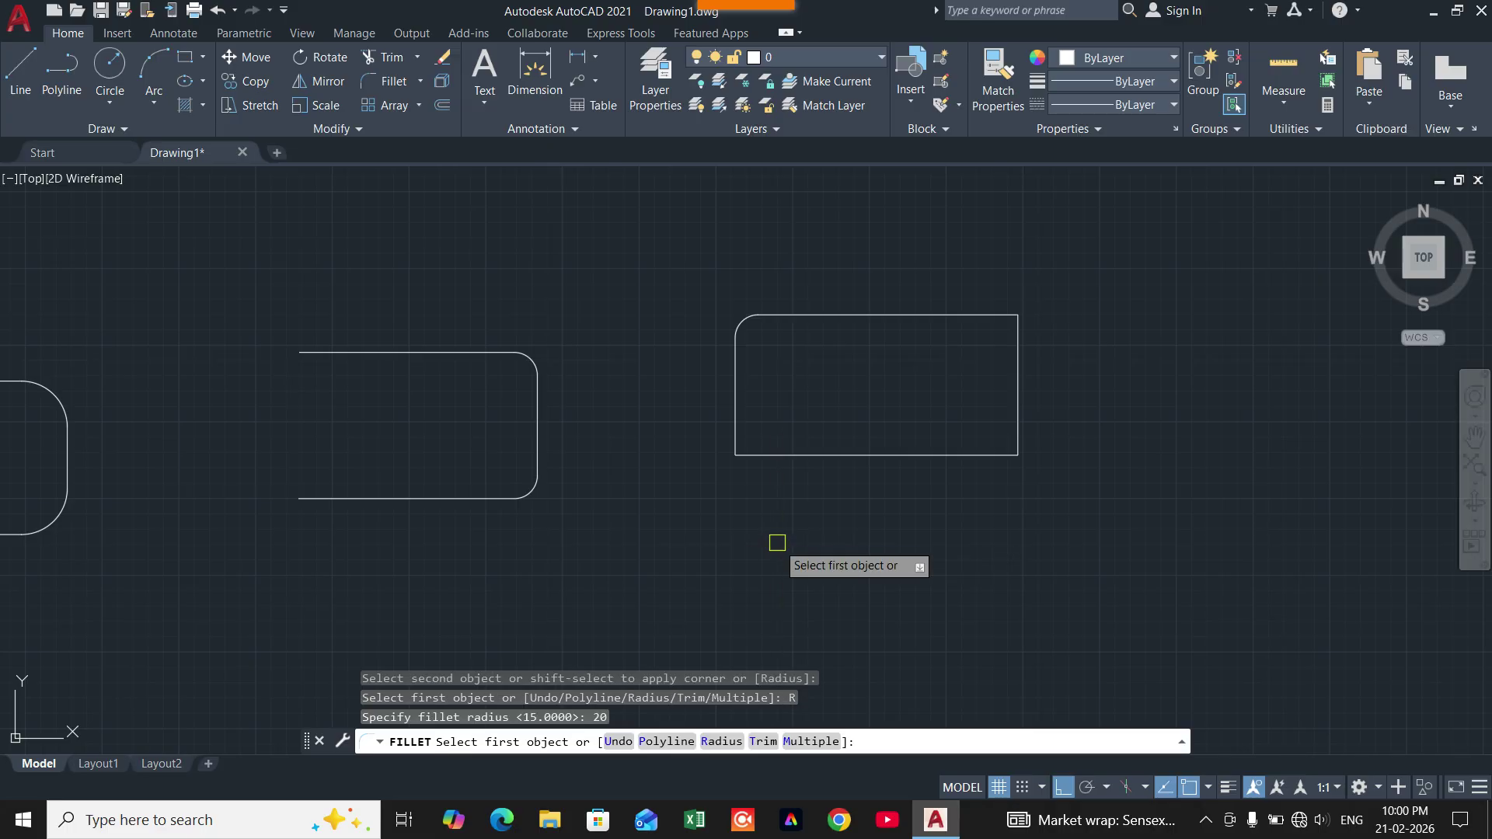
click(764, 454)
click(738, 422)
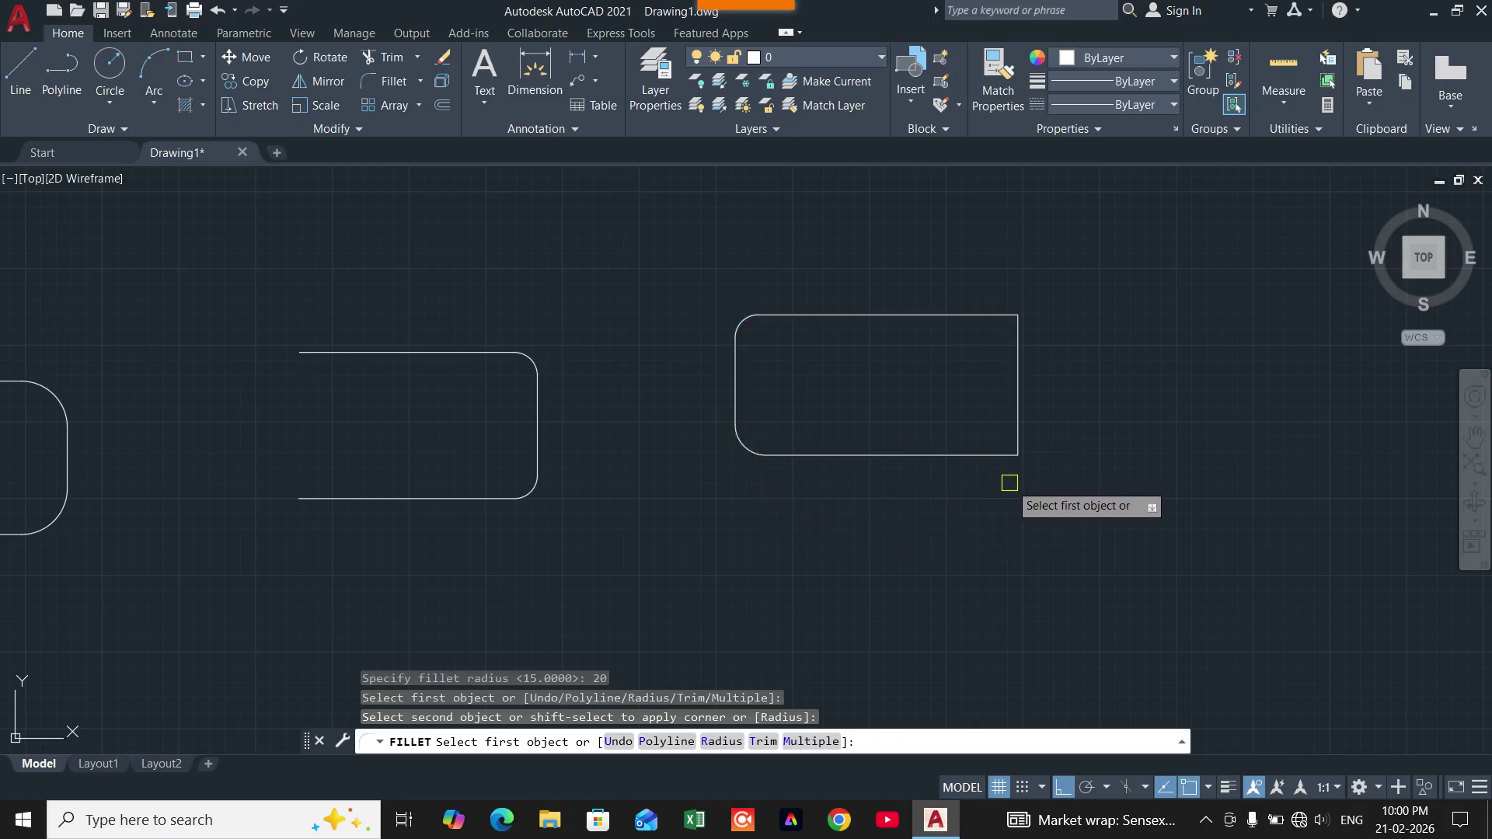
Set the fillet radius to 10 within the multiple fillet and round the rectangle's lower-right corner
click(716, 743)
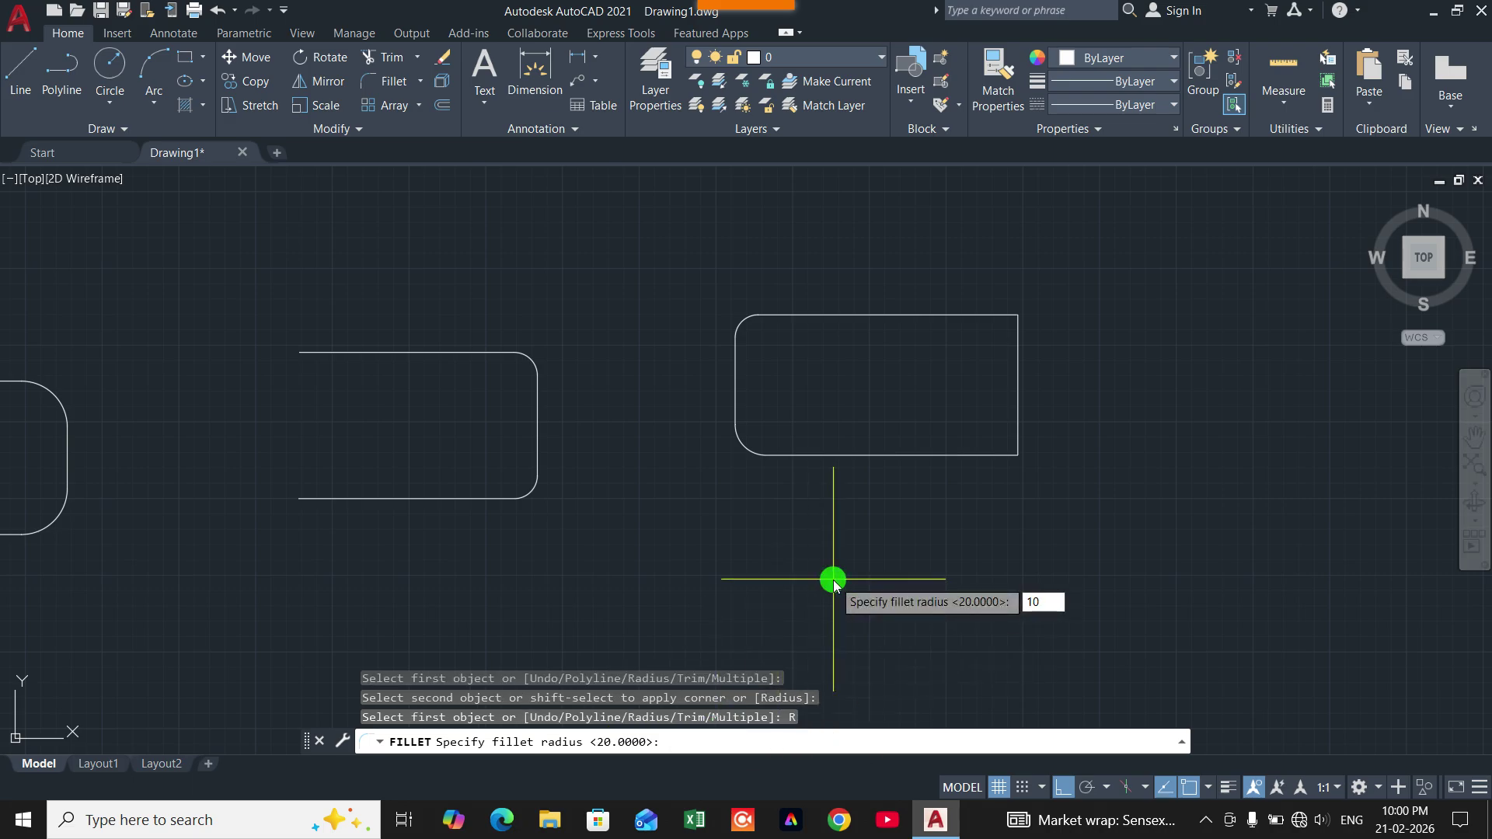
key(Return)
click(985, 455)
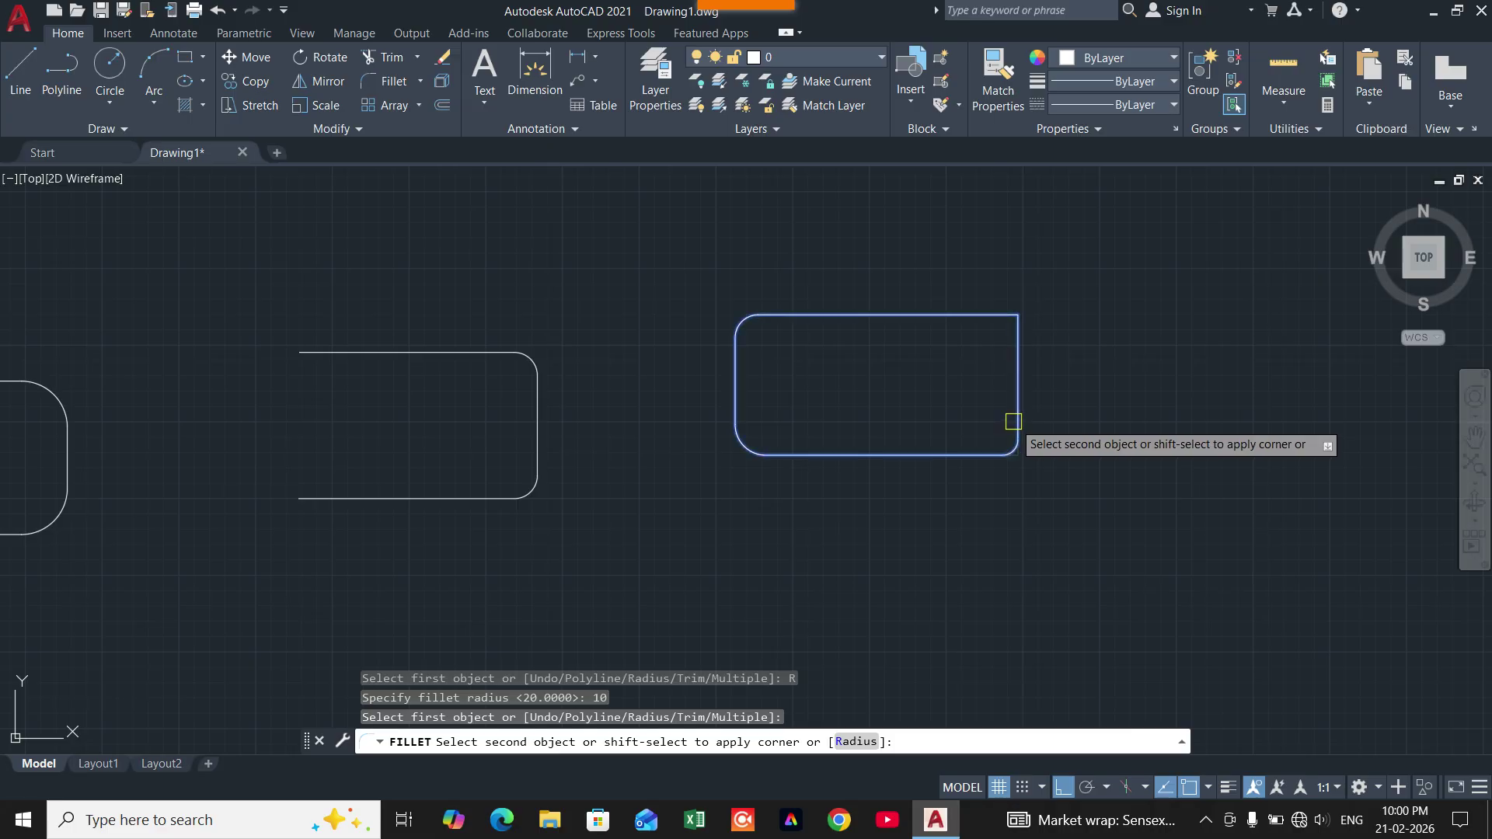
click(1013, 422)
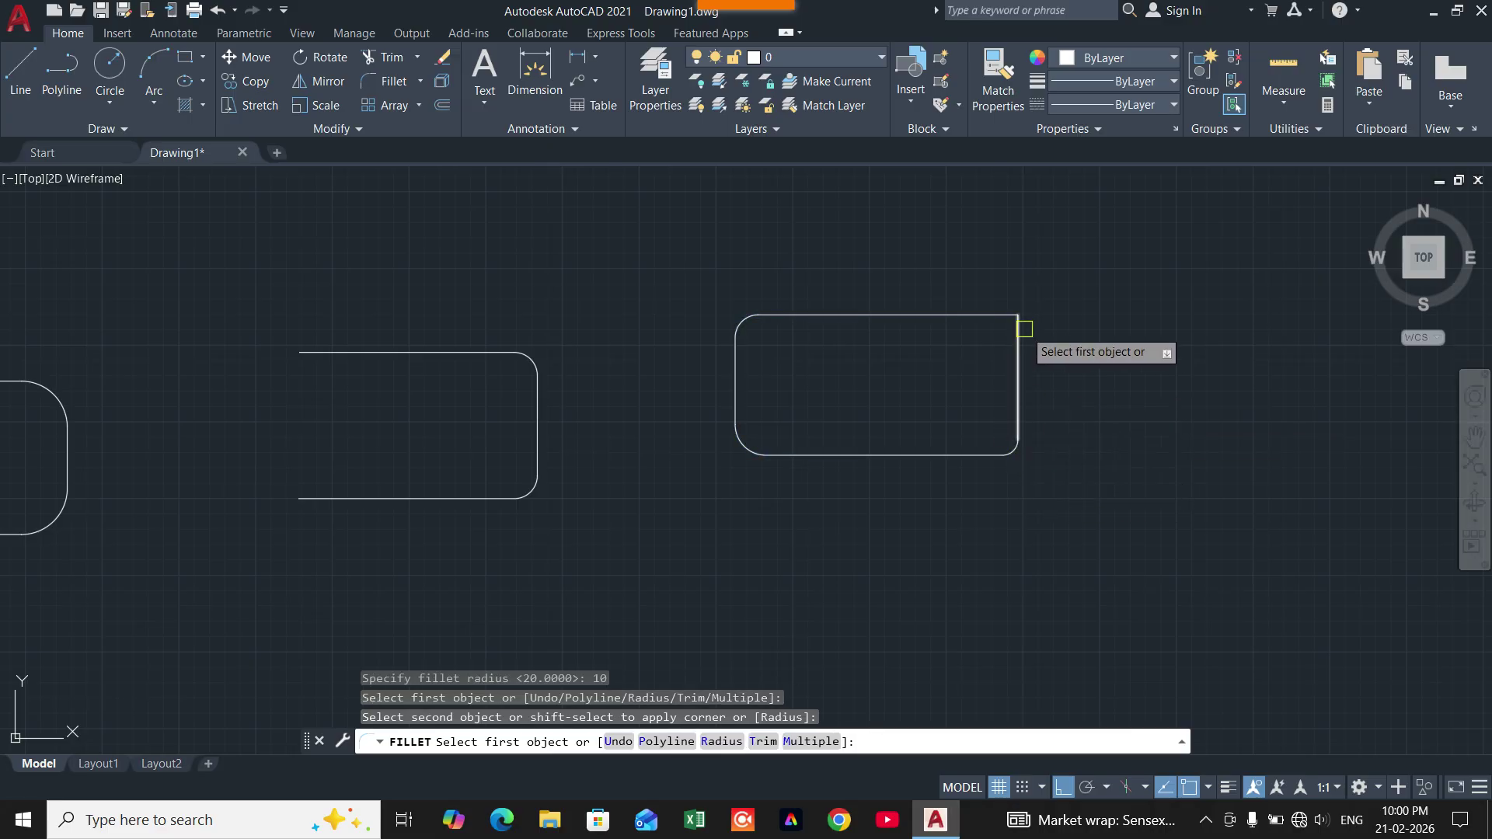
Set the fillet radius to 5, round the rectangle's upper-right corner and finish the multiple fillet
click(720, 743)
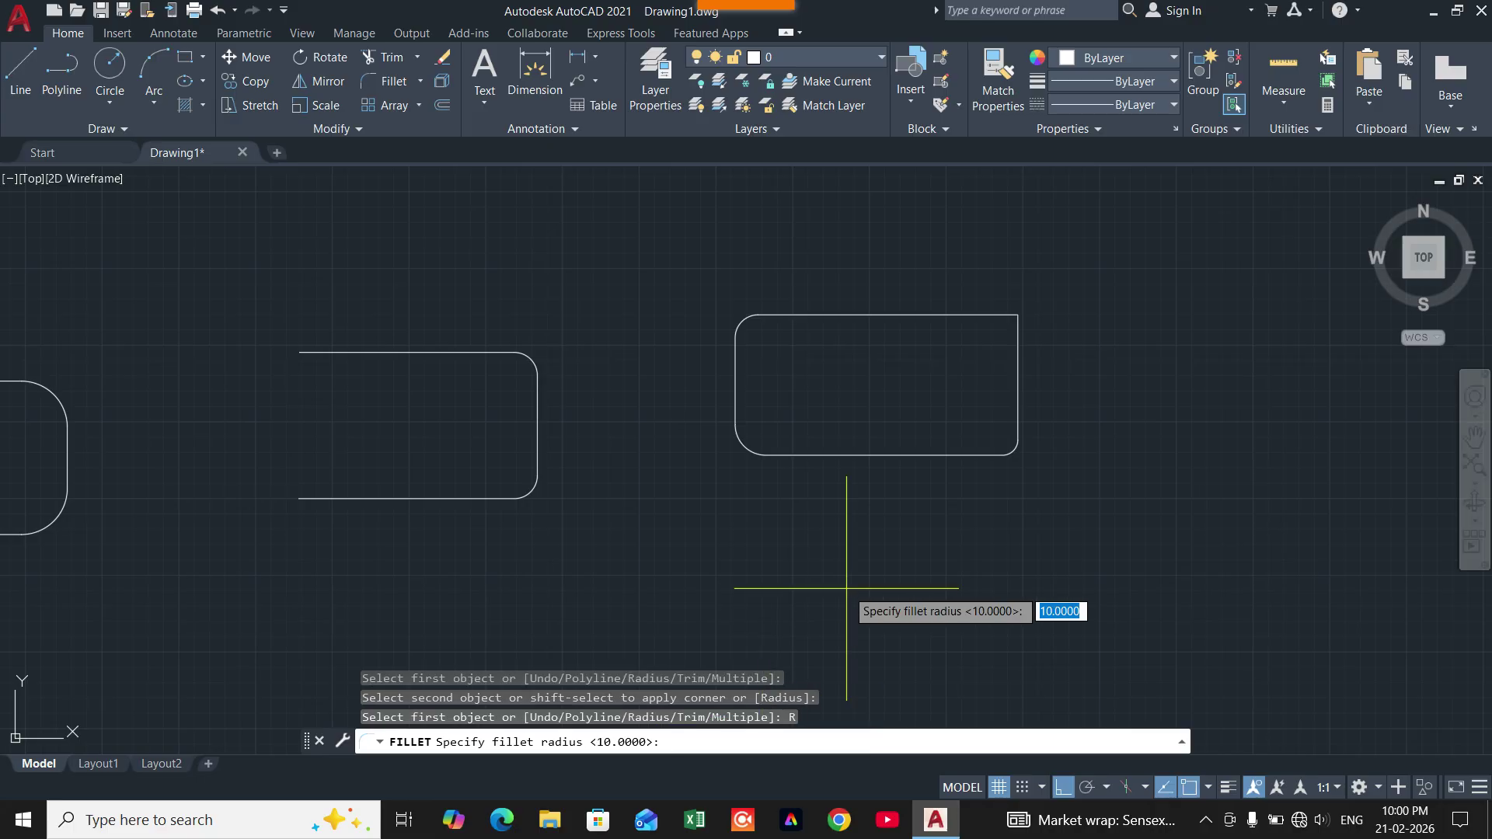
key(Return)
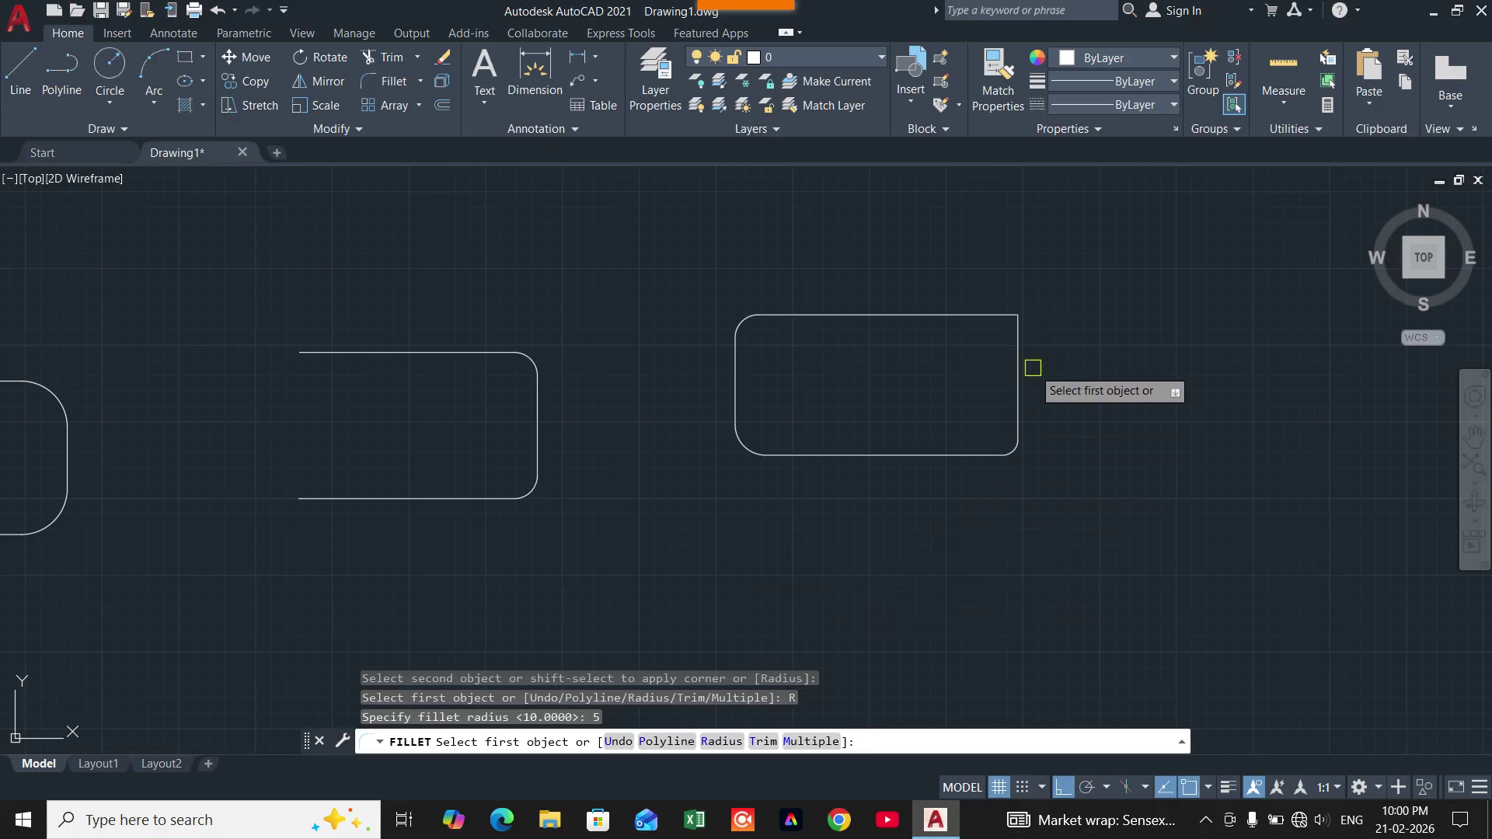
click(1003, 317)
click(1011, 339)
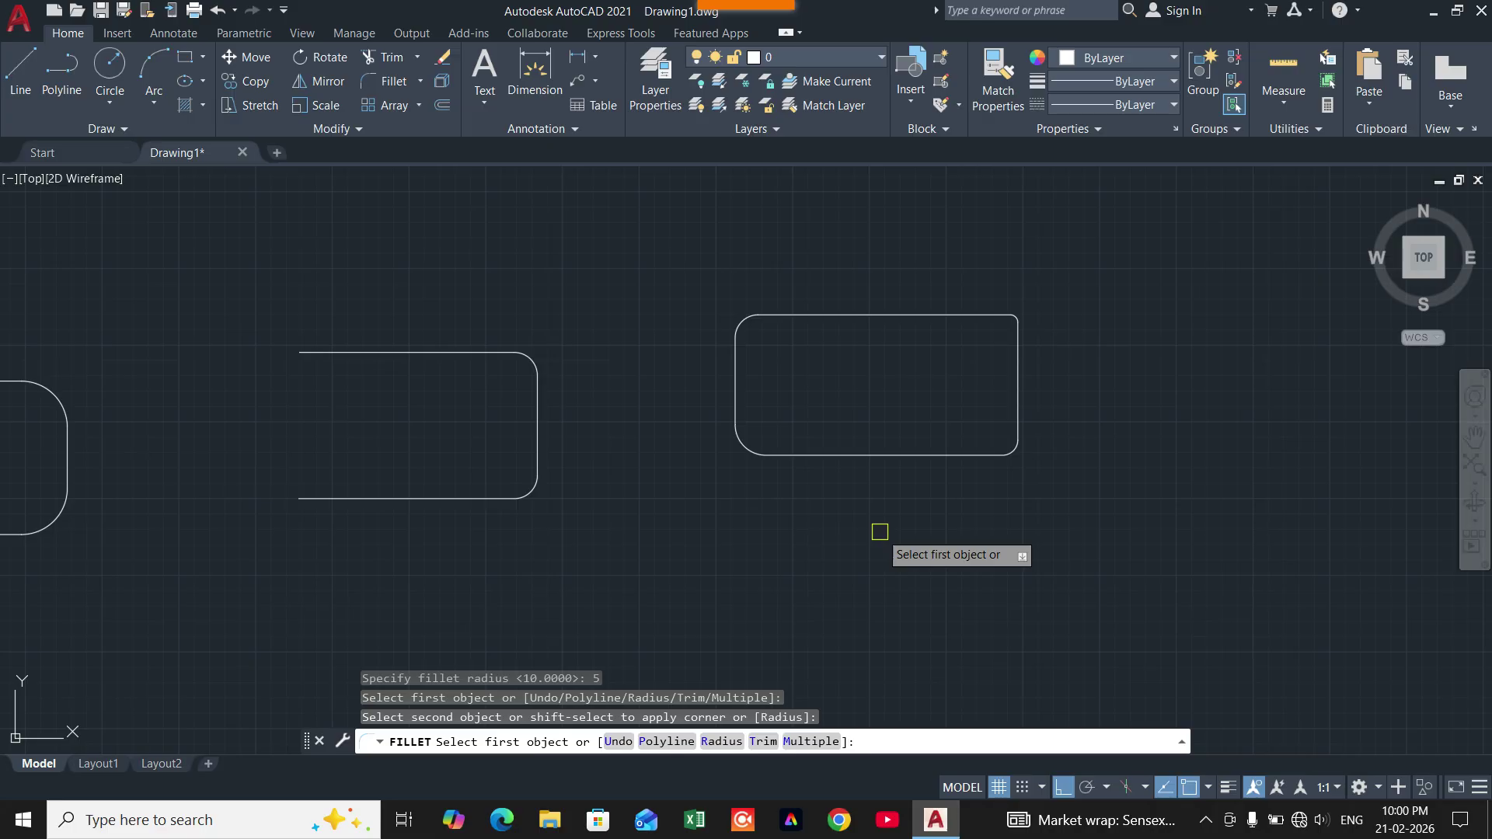
right_click(1137, 325)
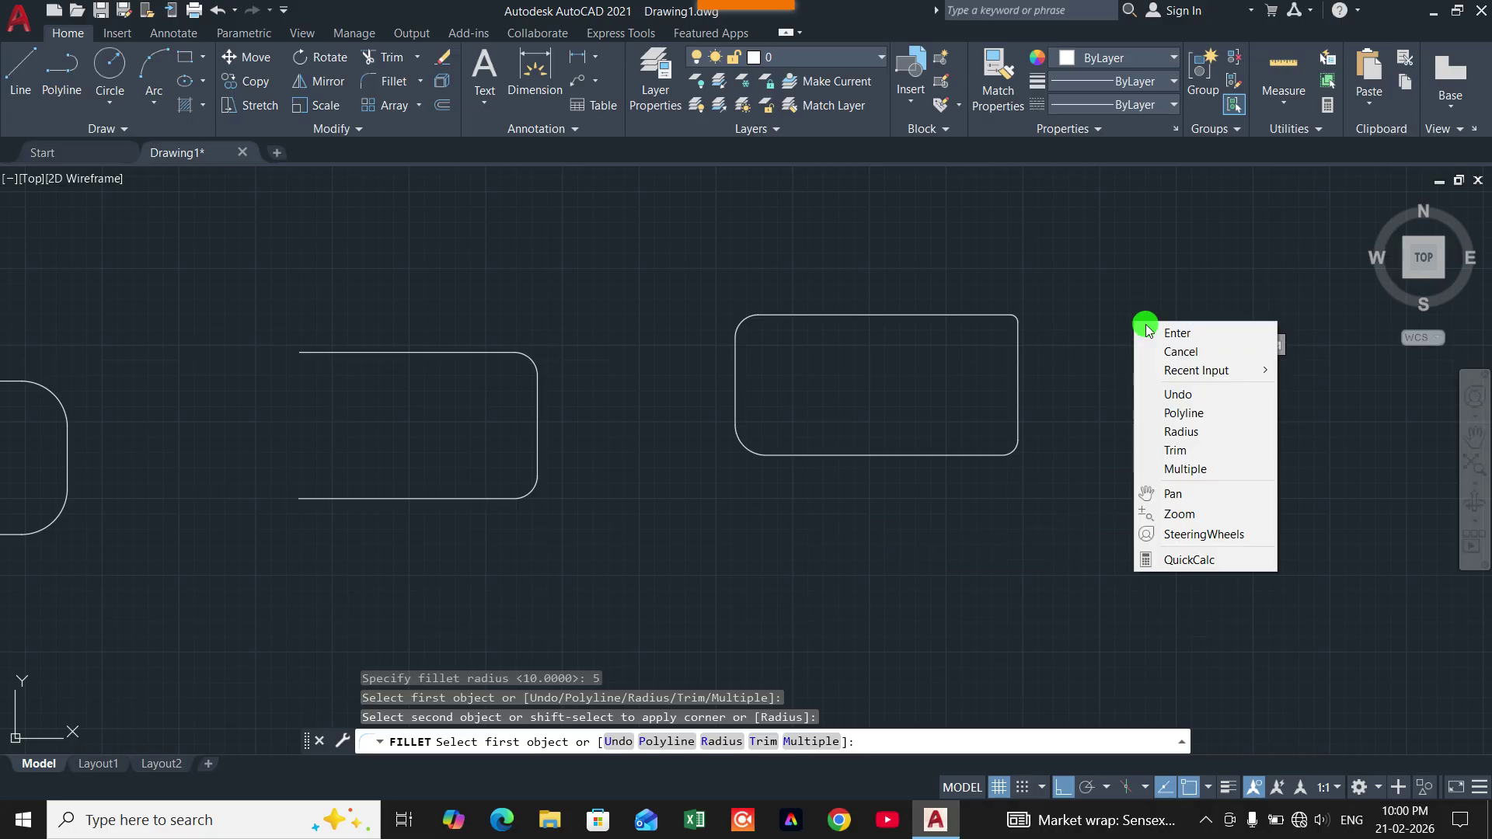
click(1165, 328)
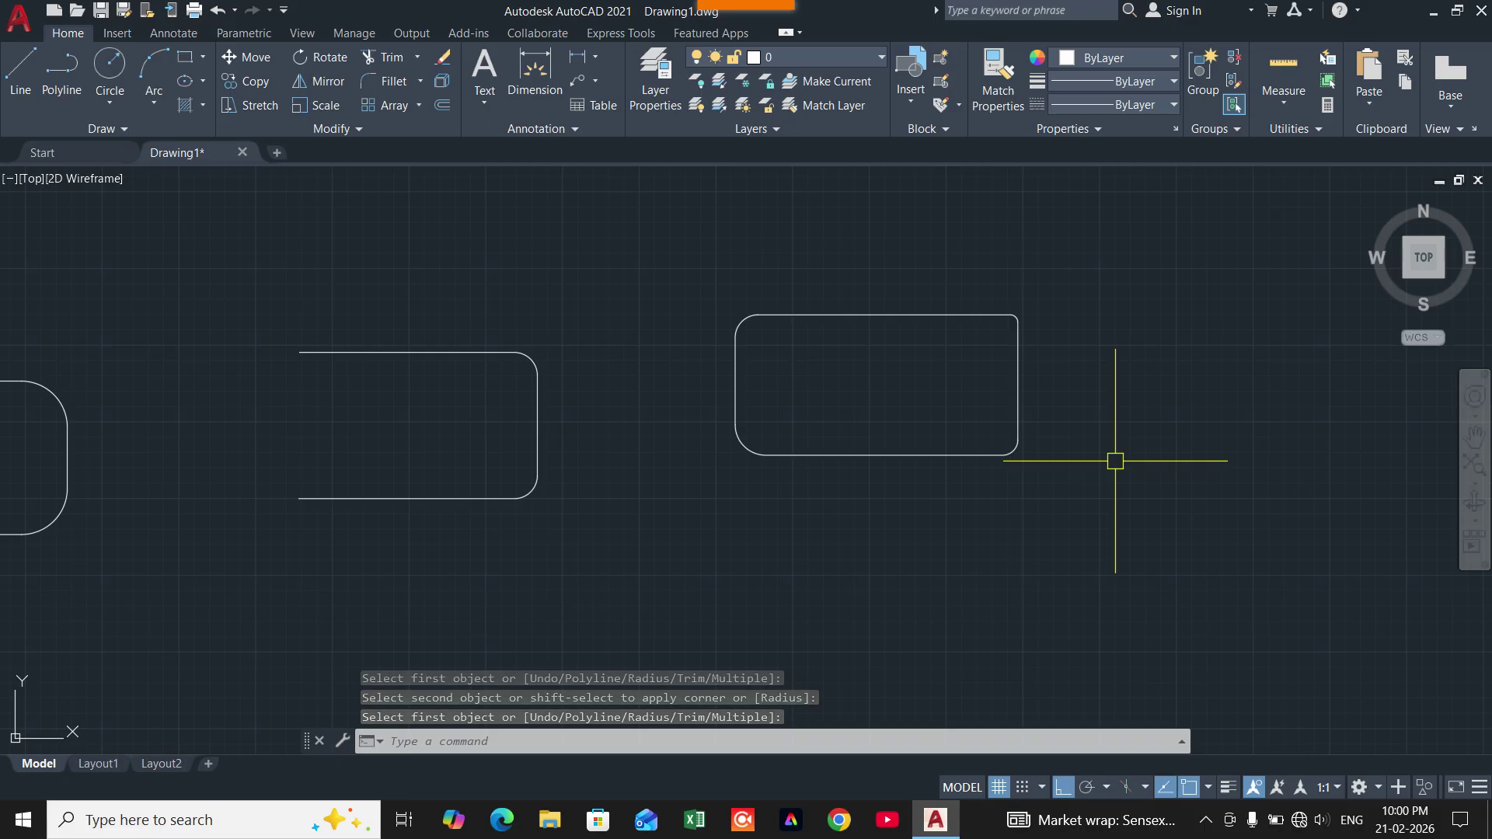
Draw a freehand L shape to the right of the filleted rectangle, with a vertical line down and a longer horizontal line rightwards
mouse_move(1113, 404)
middle_down()
mouse_move(978, 435)
mouse_move(472, 433)
middle_up()
click(27, 68)
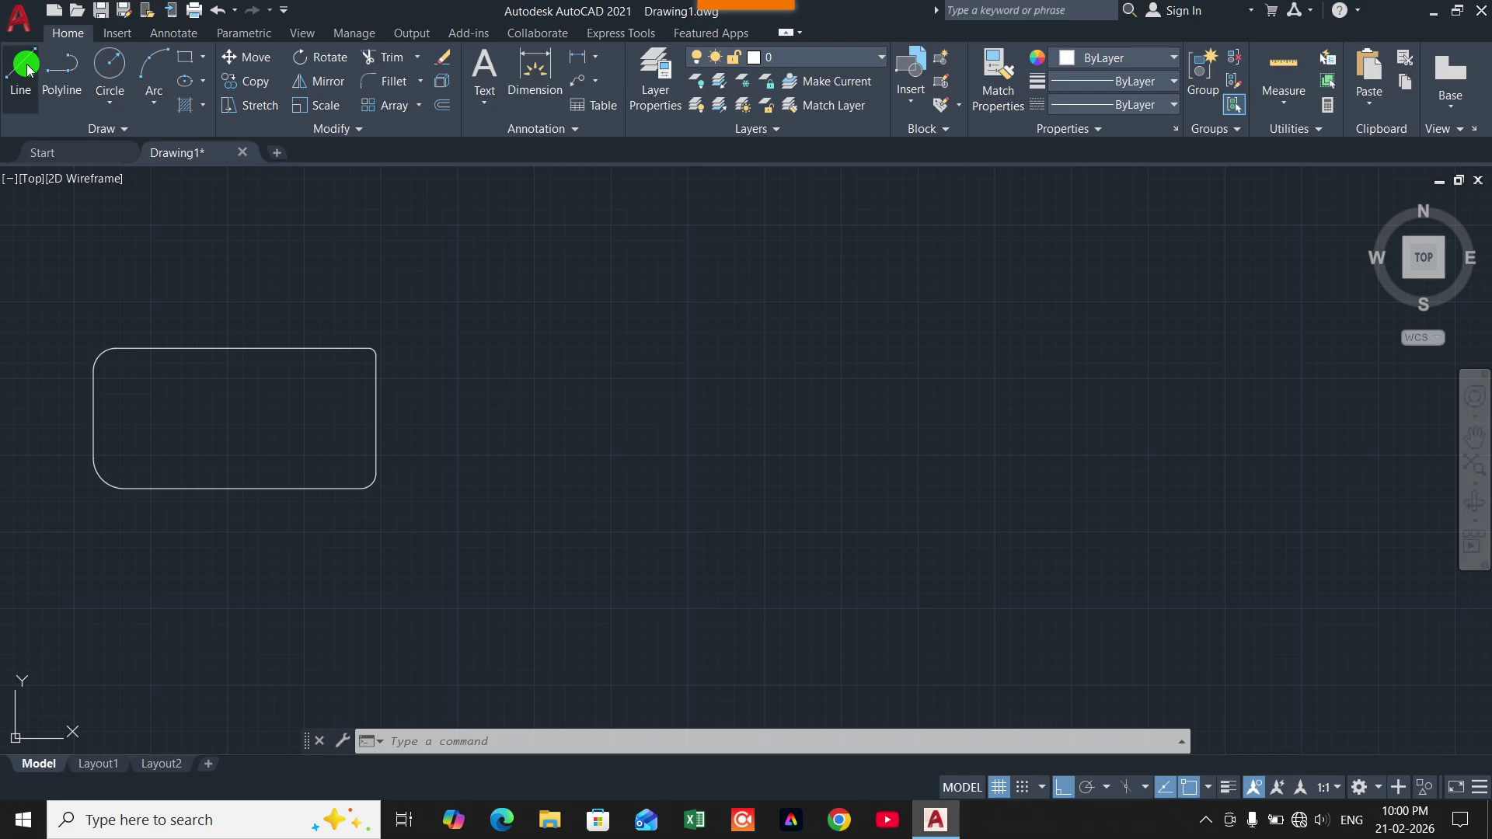
click(728, 373)
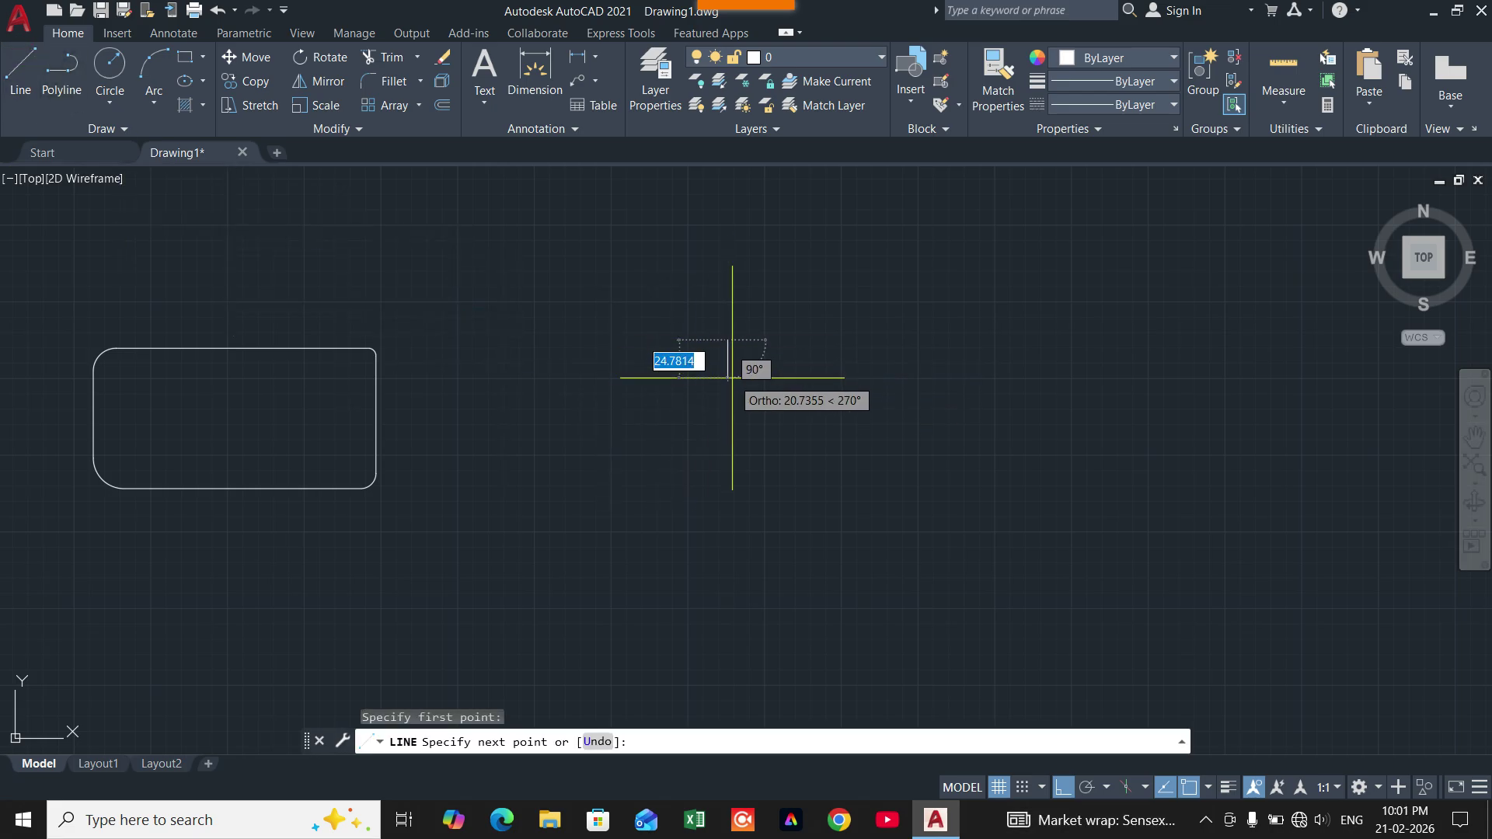
click(728, 478)
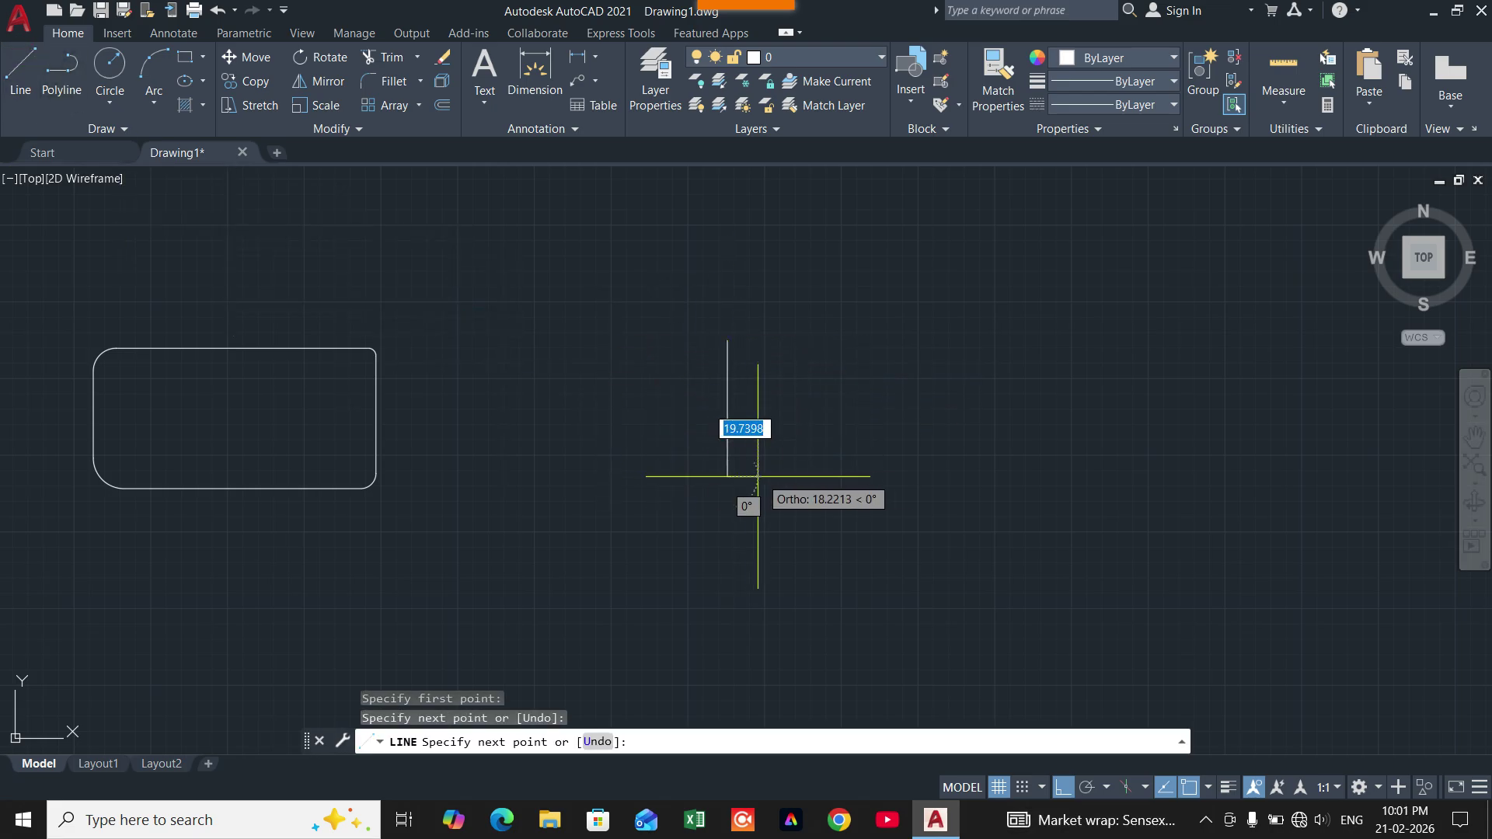
click(917, 476)
right_click(929, 373)
click(949, 385)
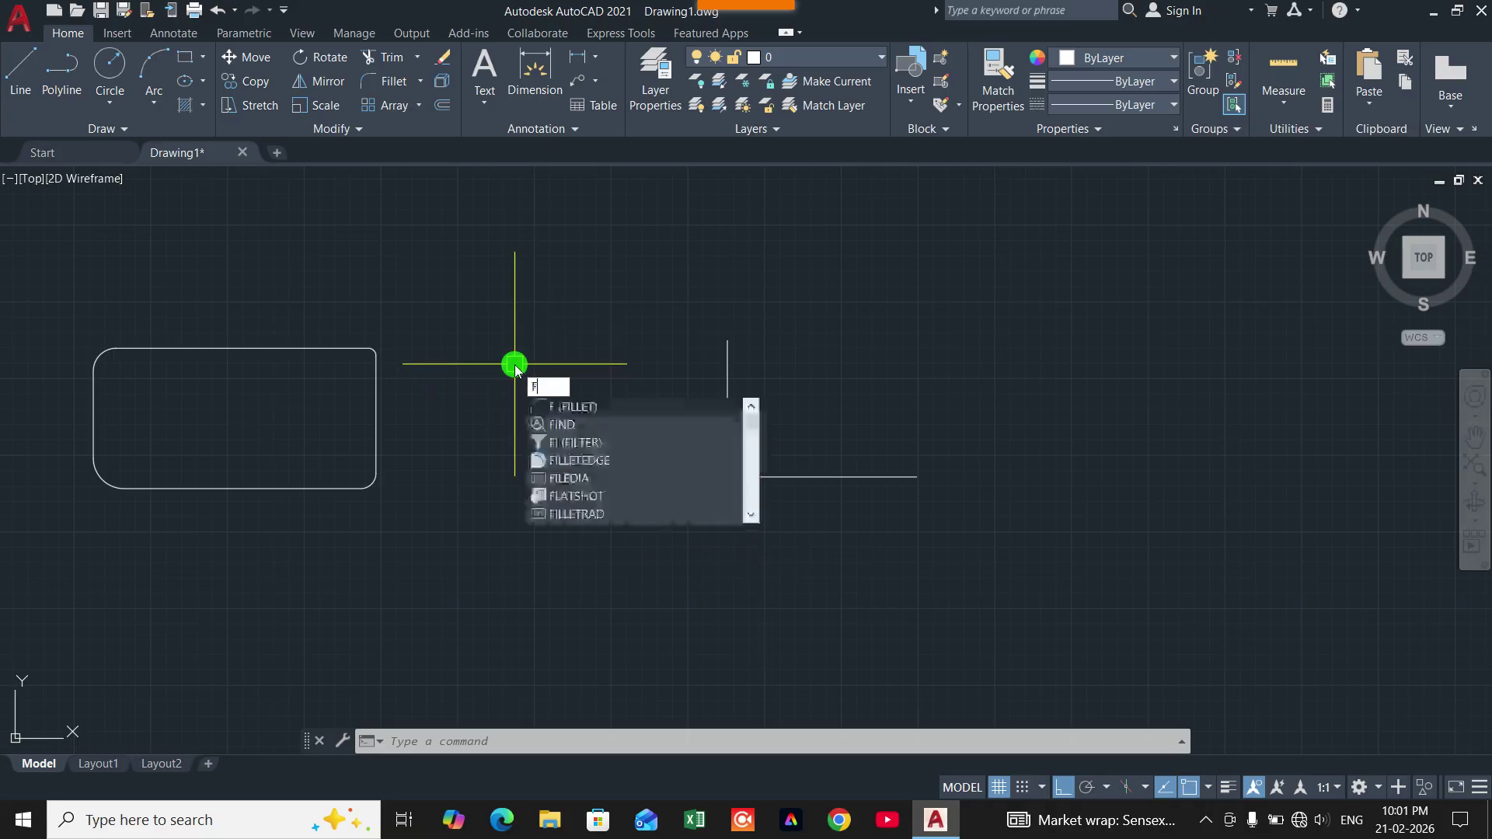
Fillet the L shape's corner in No trim mode with a radius of 20
key(Return)
click(760, 743)
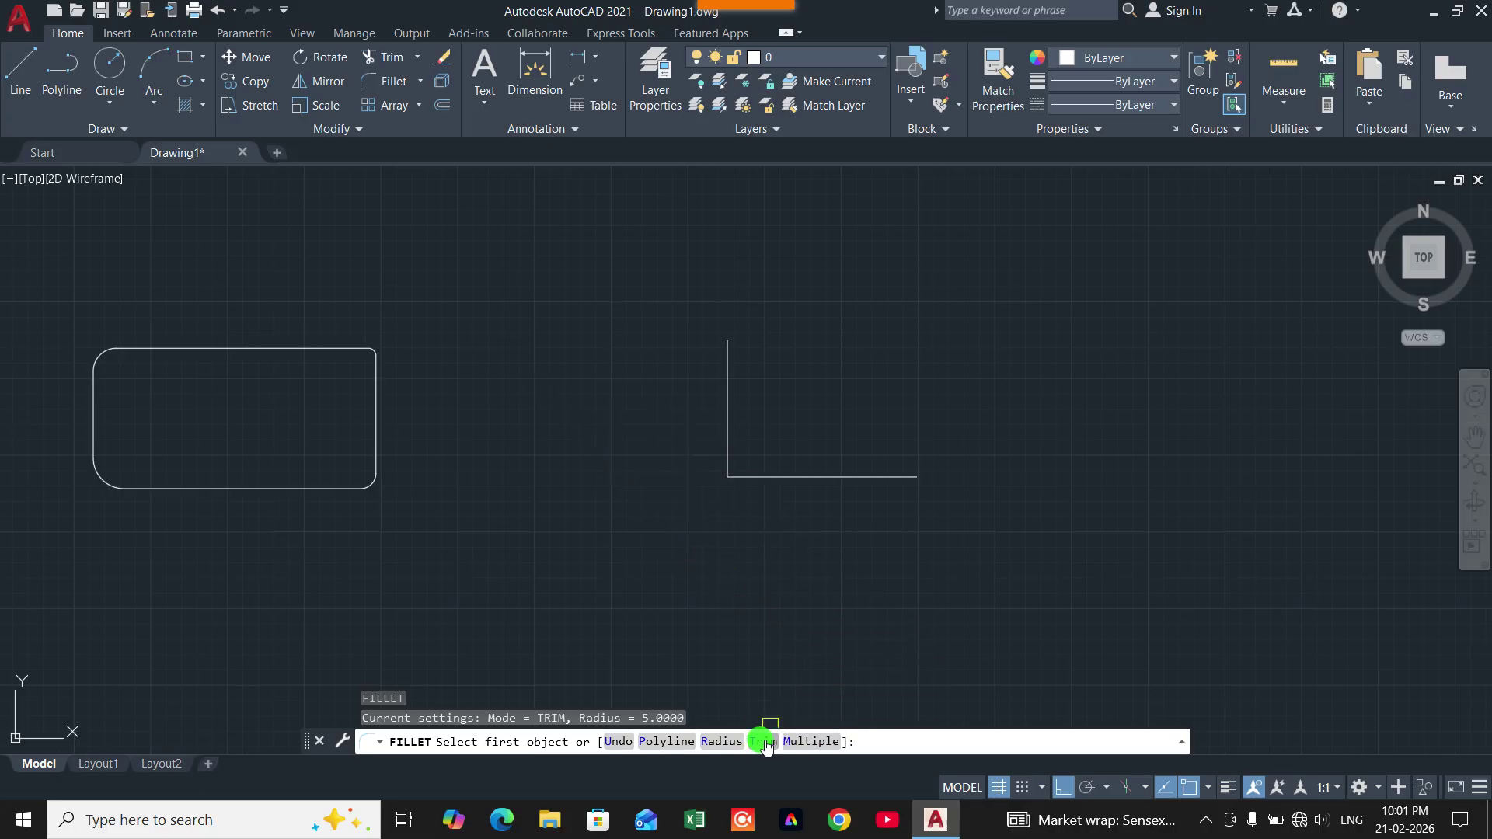
click(763, 742)
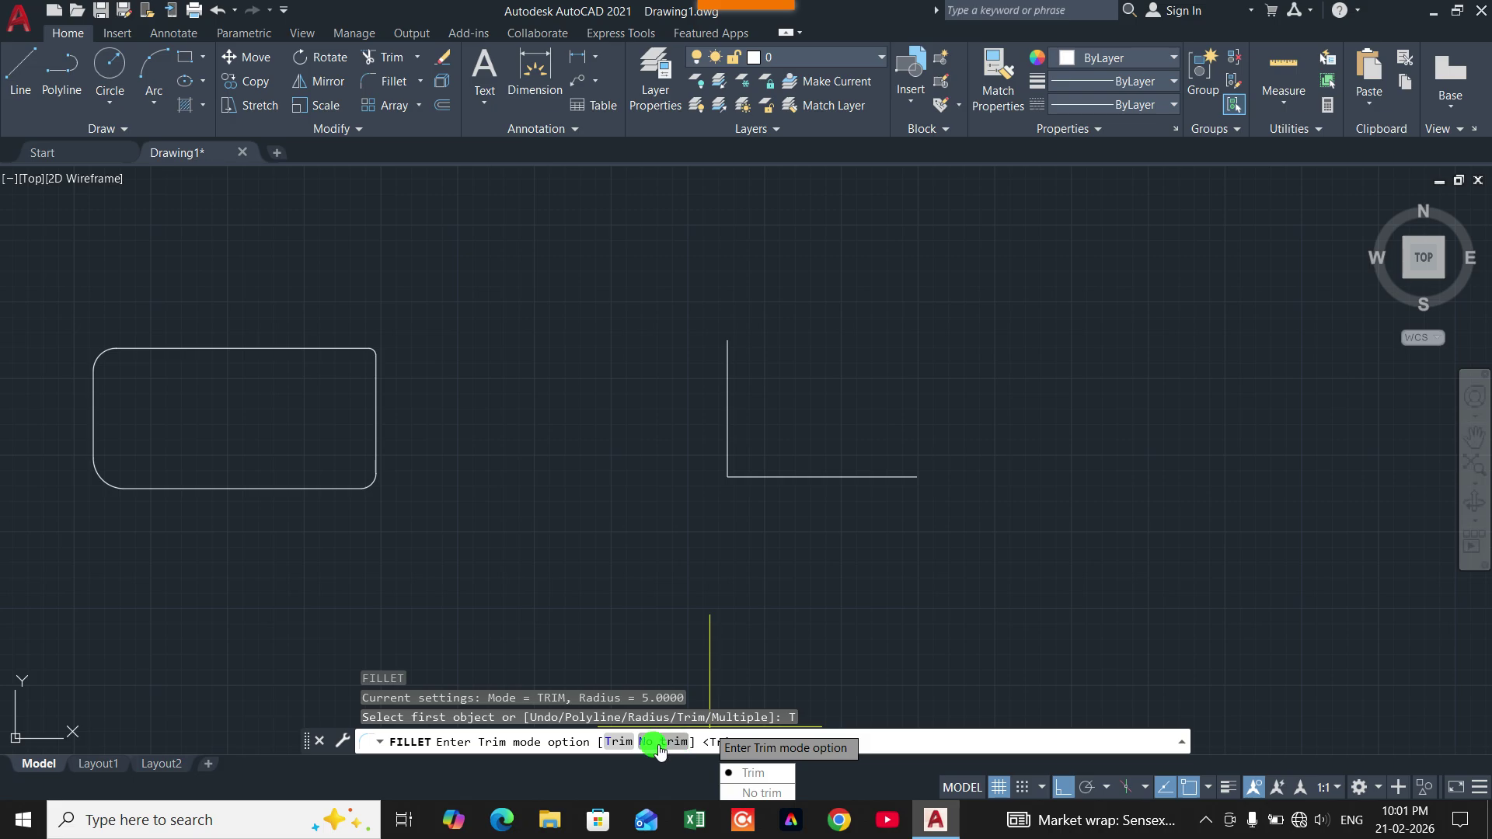
click(761, 793)
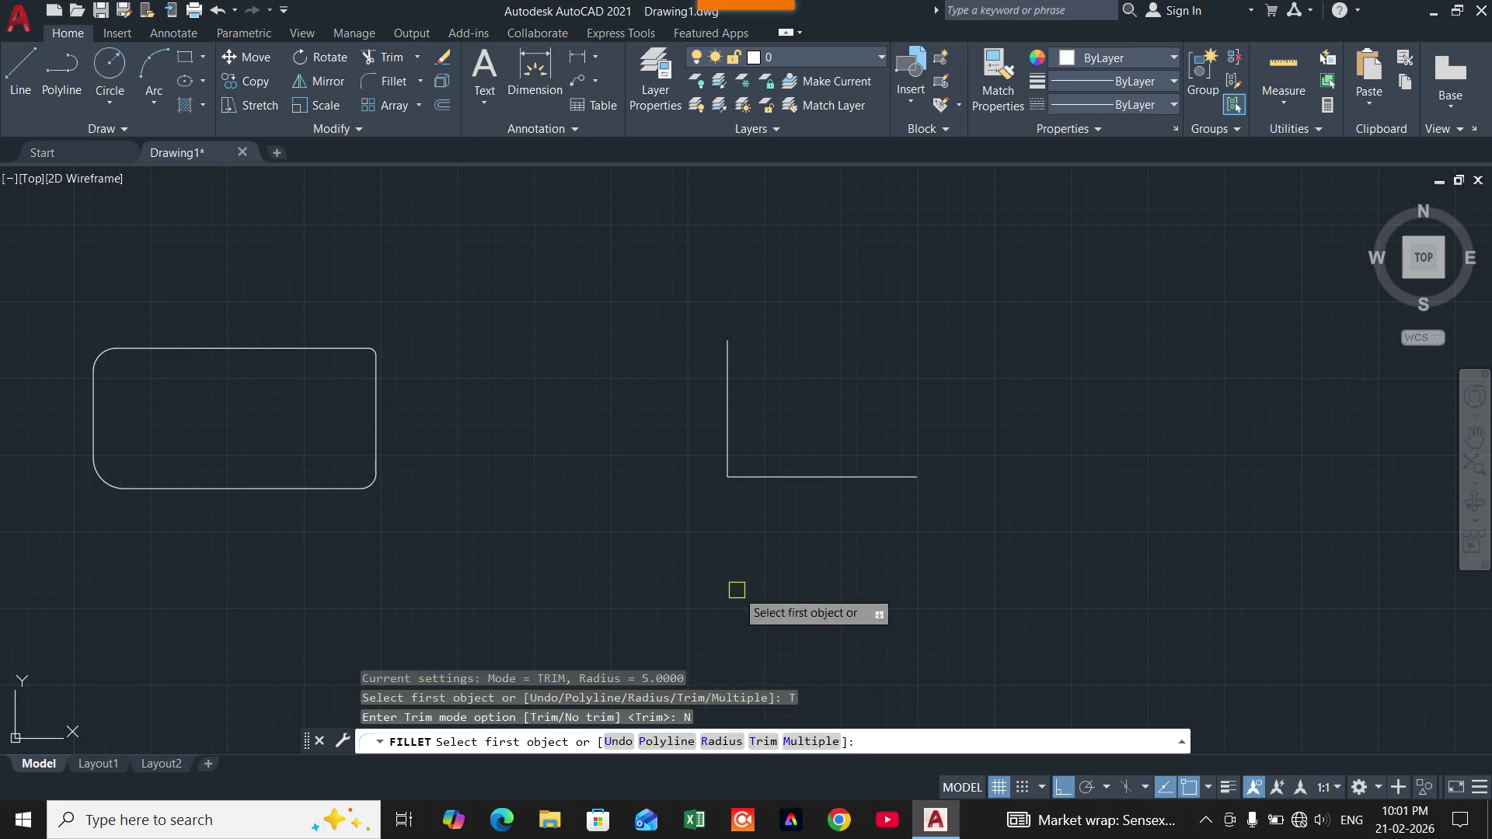
click(724, 742)
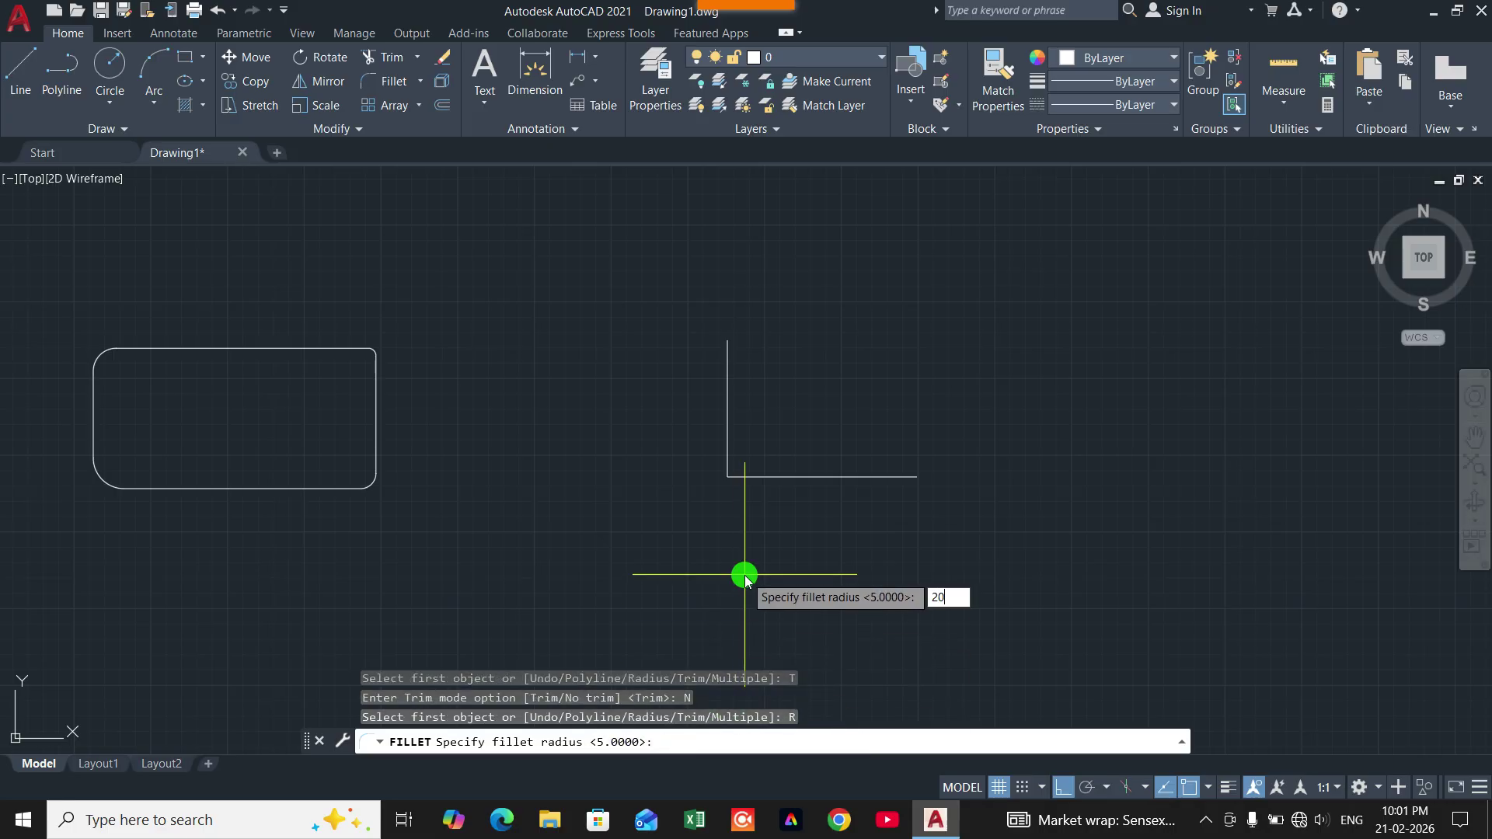
key(Return)
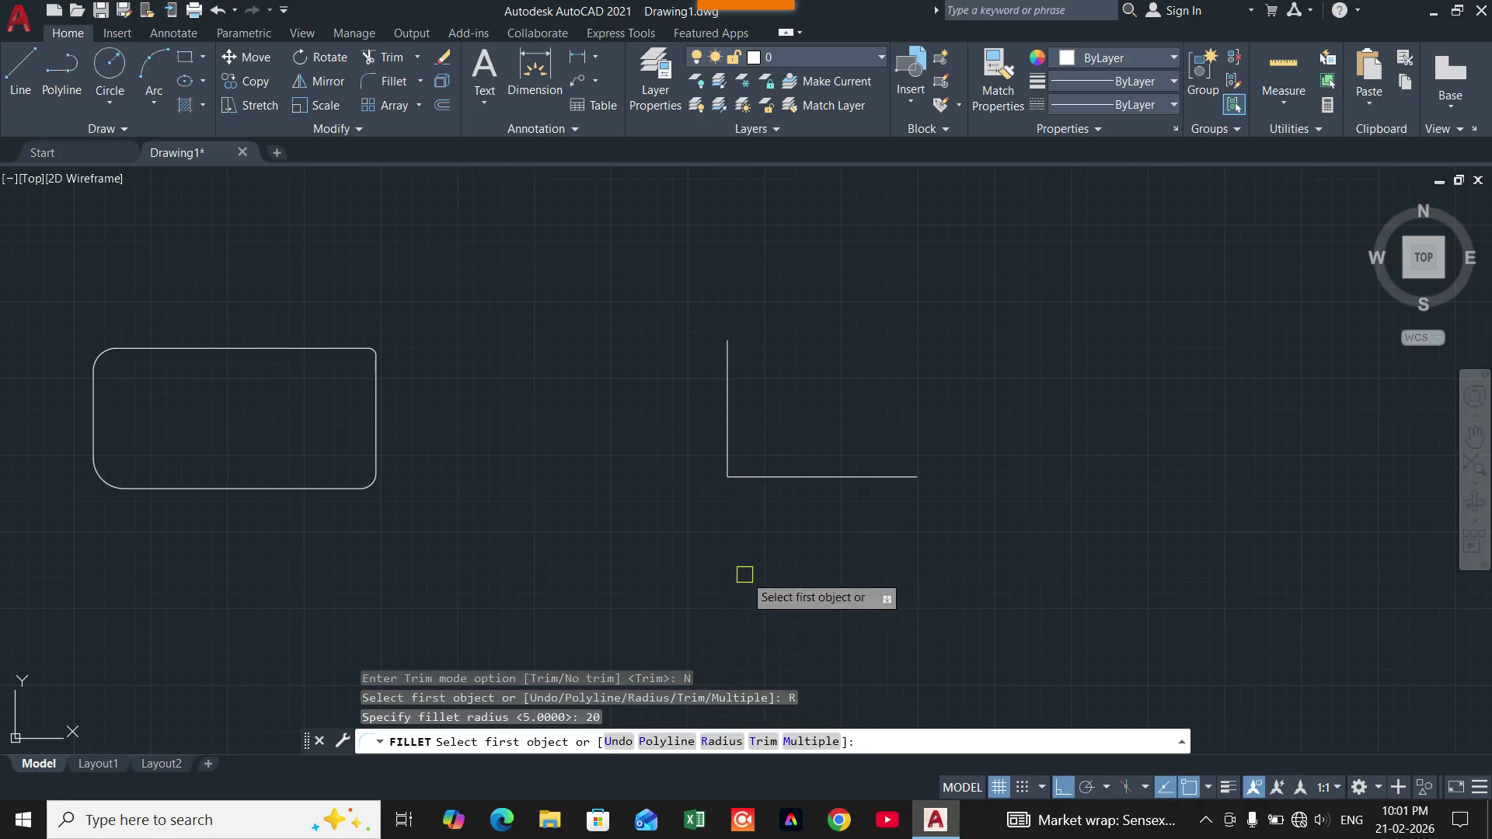
click(727, 432)
click(740, 470)
scroll(746, 486, up, 5)
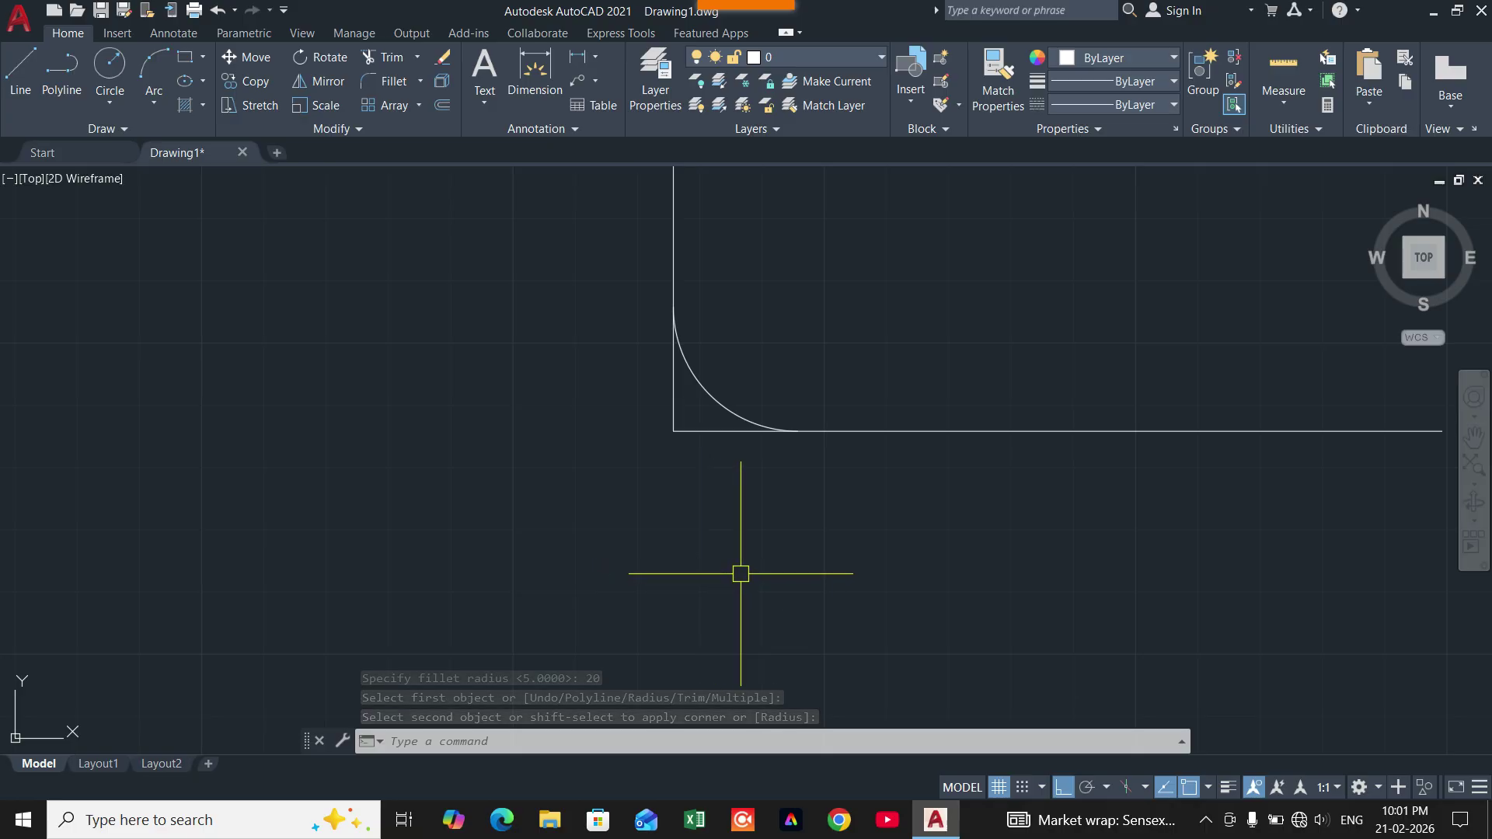
scroll(726, 552, down, 4)
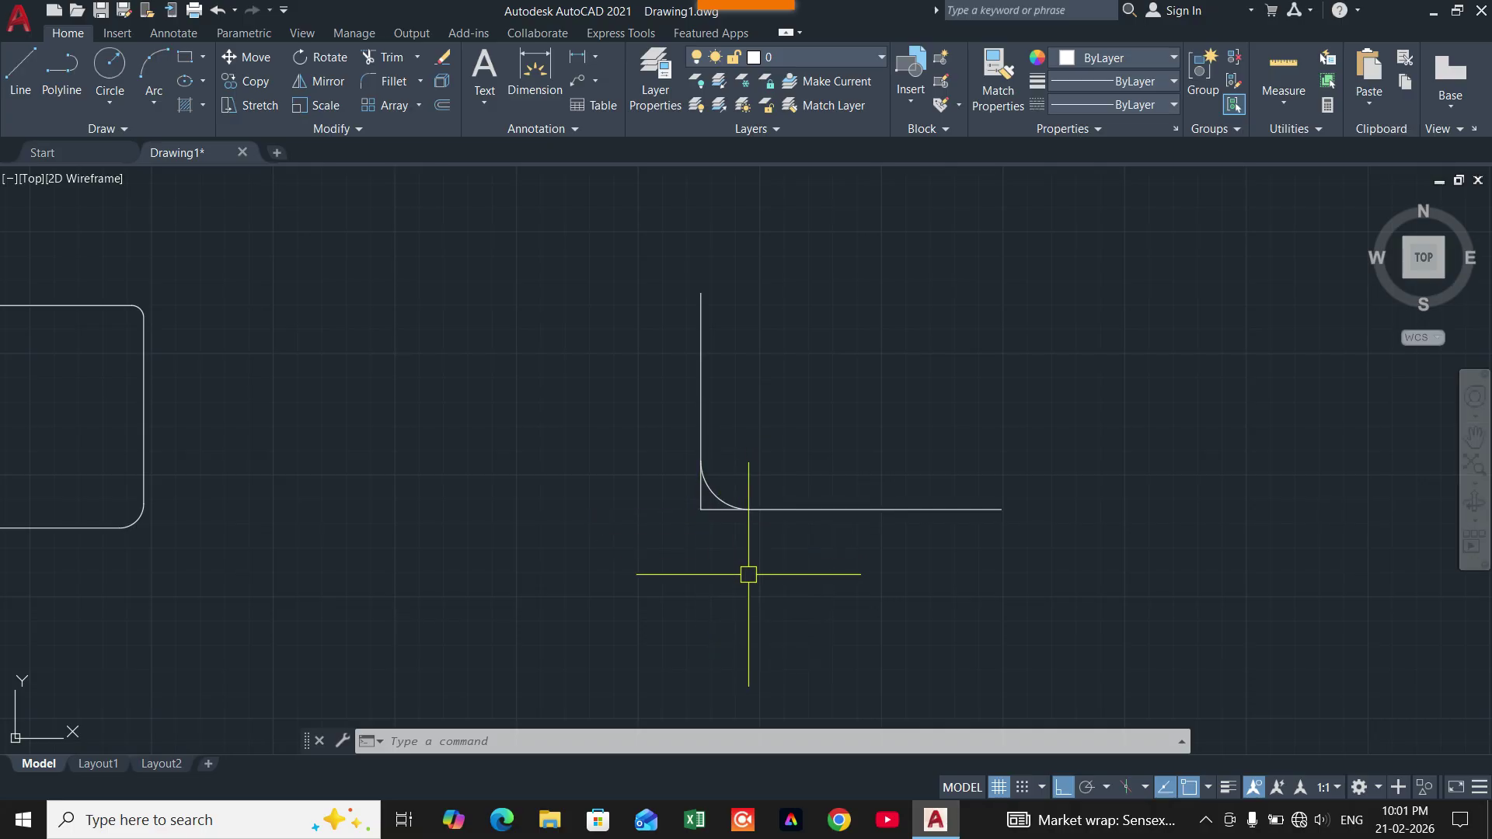
Fillet the same L-shape corner in Trim mode with a radius of 30
key(Return)
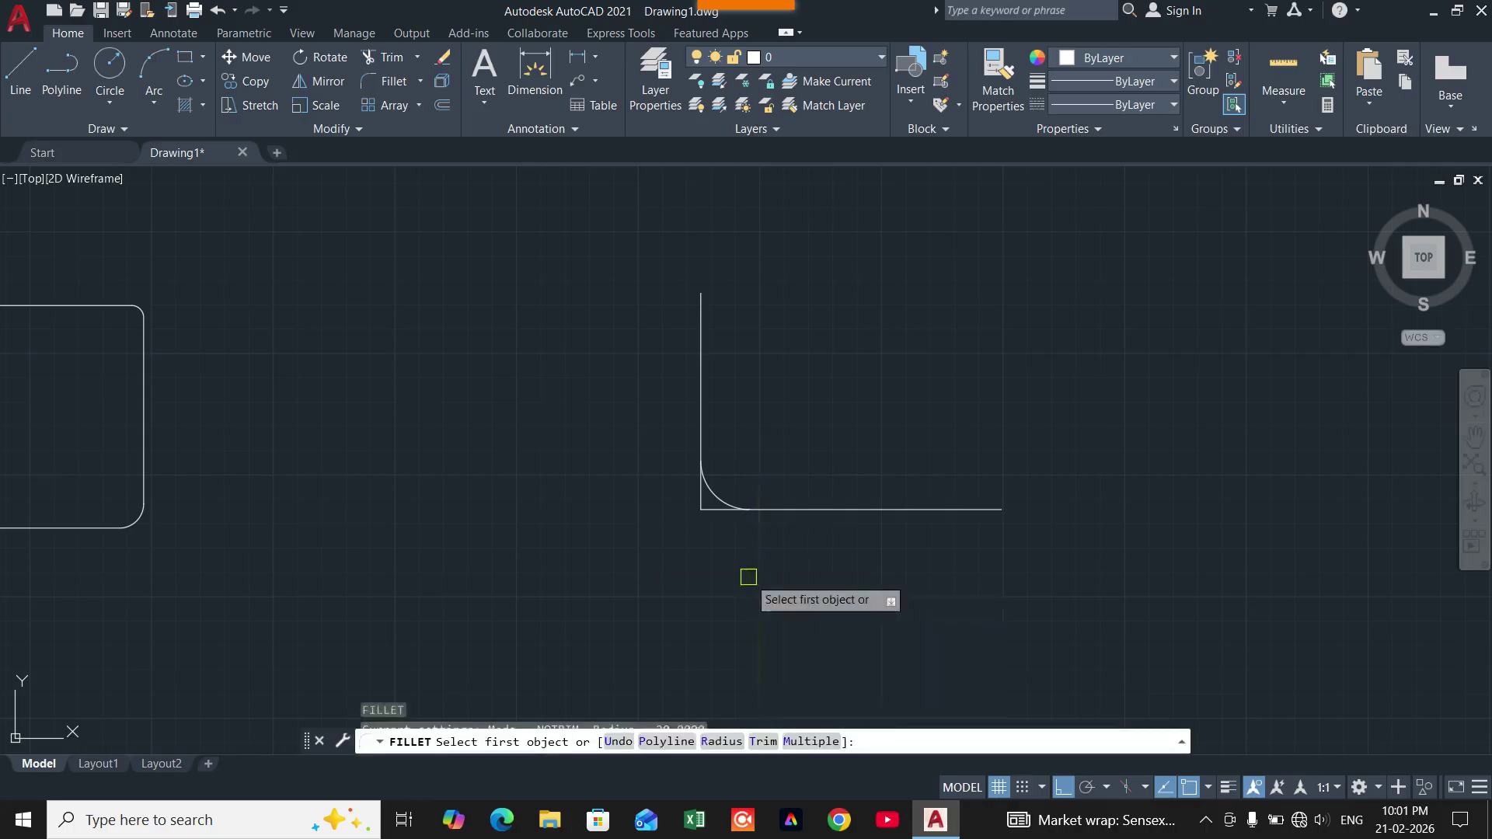
click(762, 741)
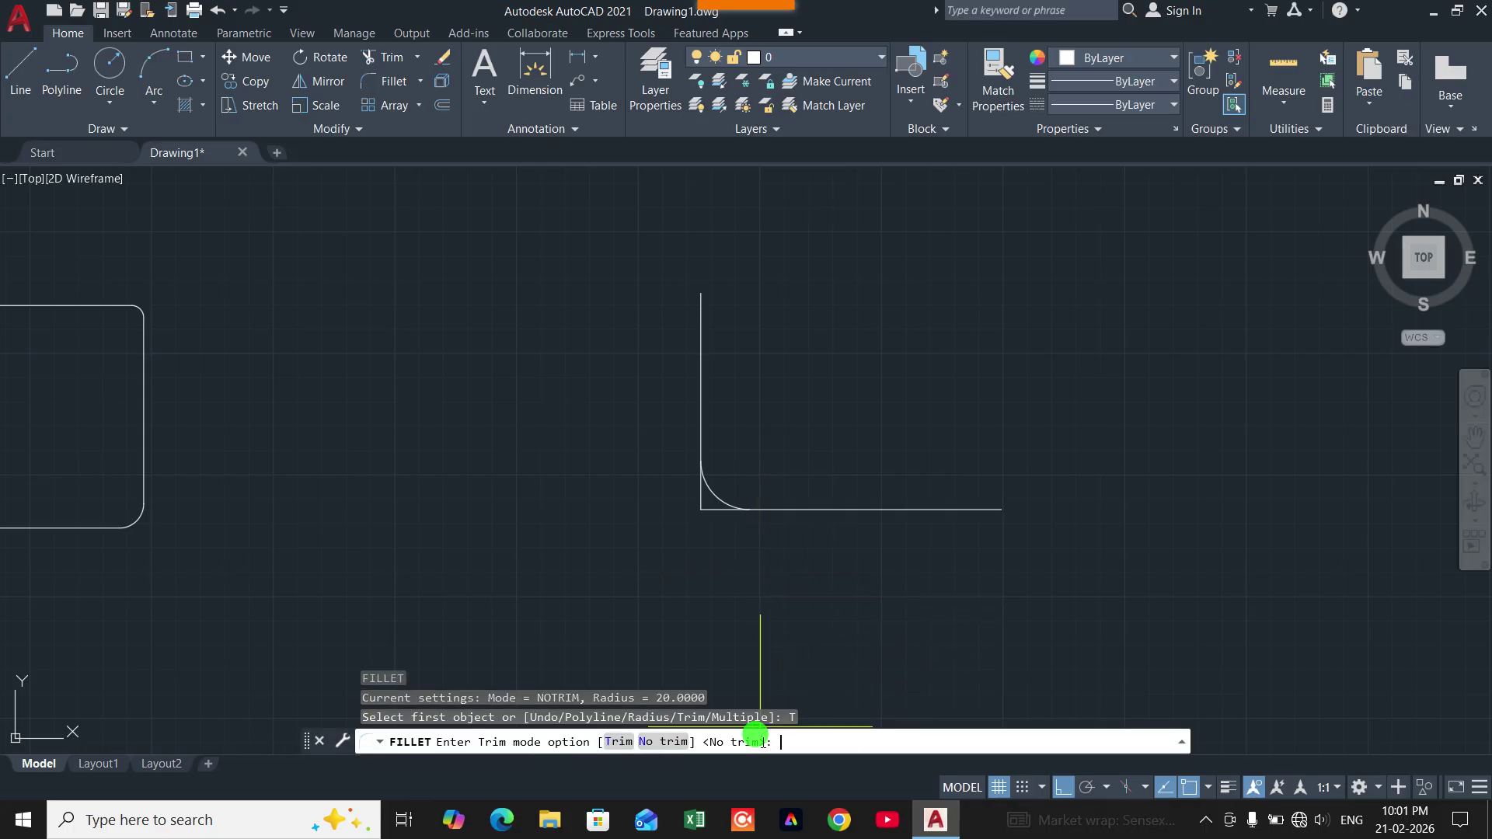
click(618, 748)
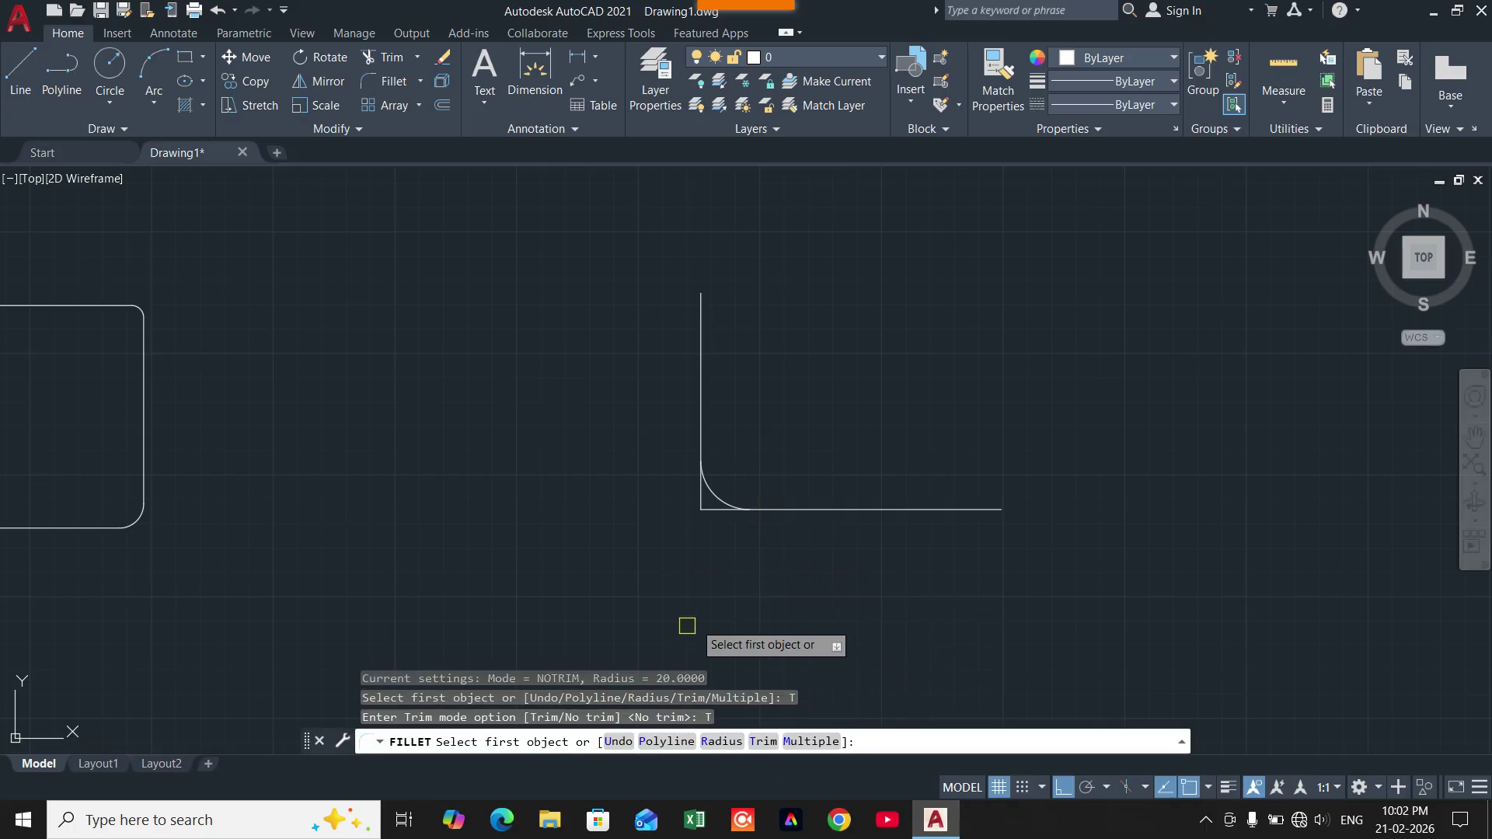
click(717, 742)
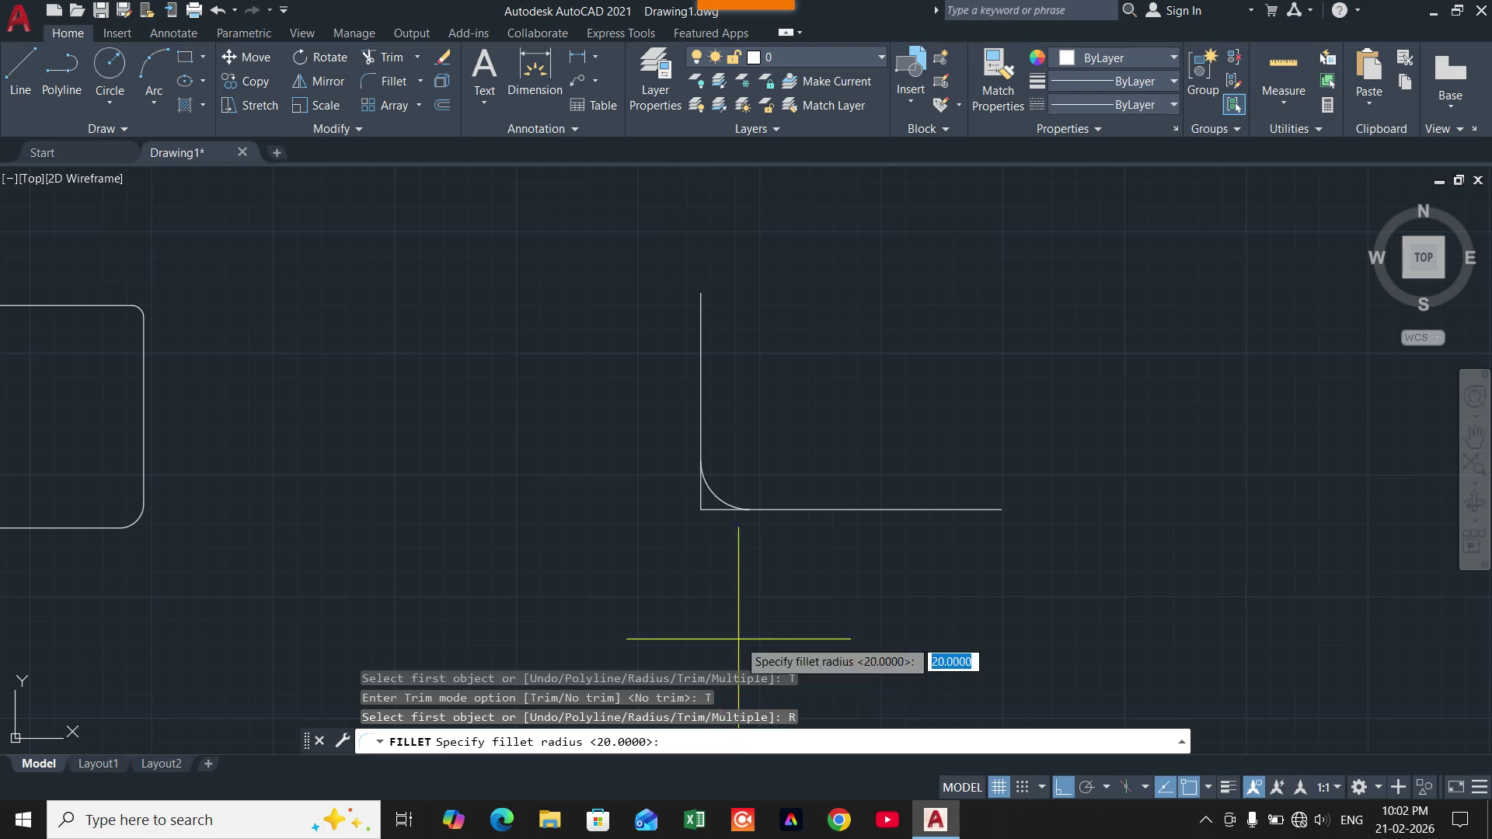
key(Return)
click(703, 429)
click(777, 512)
scroll(705, 464, up, 4)
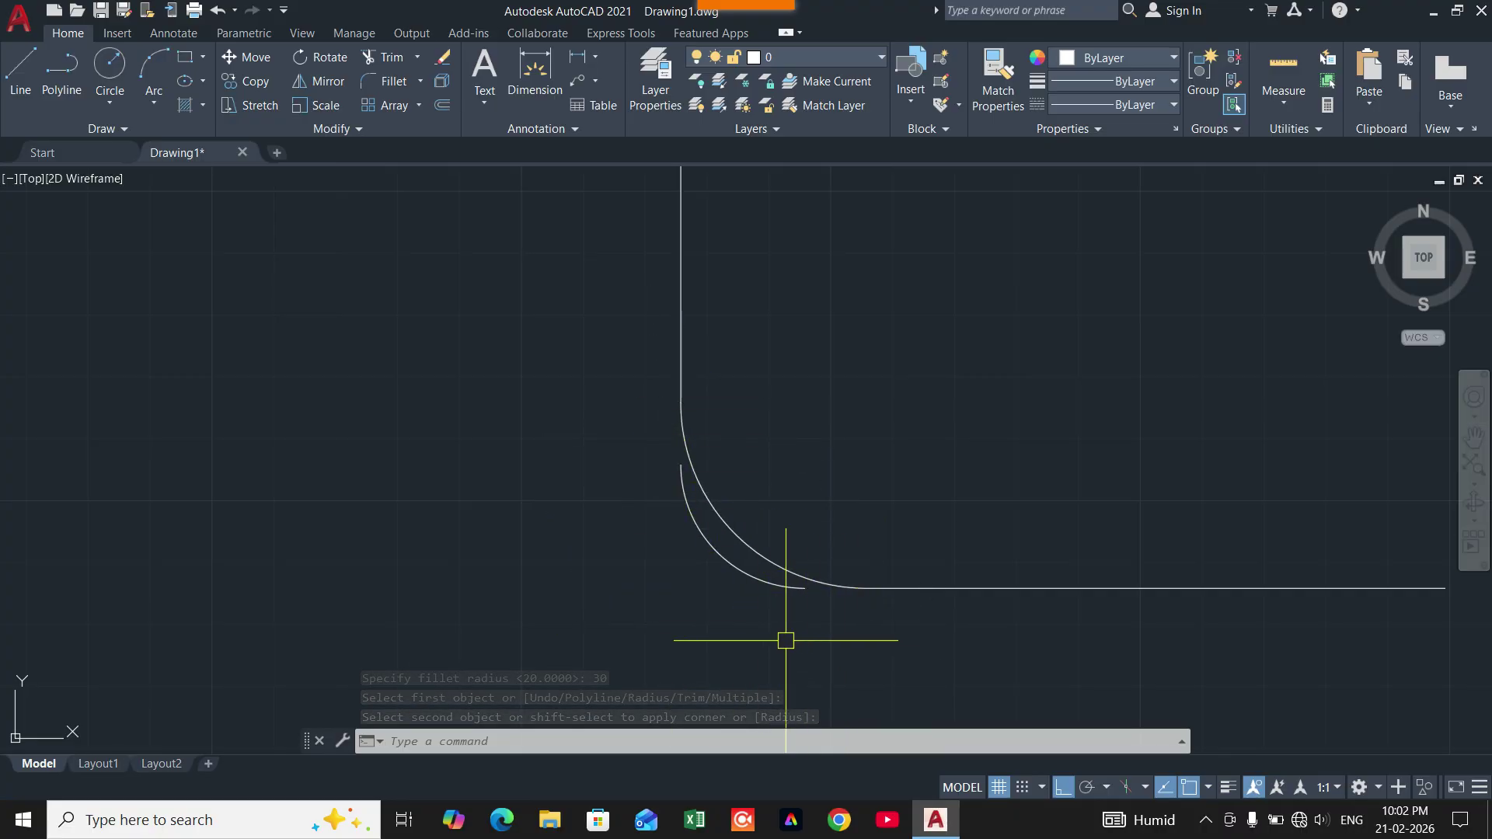
Delete the leftover radius 20 arc outside the larger fillet
click(723, 568)
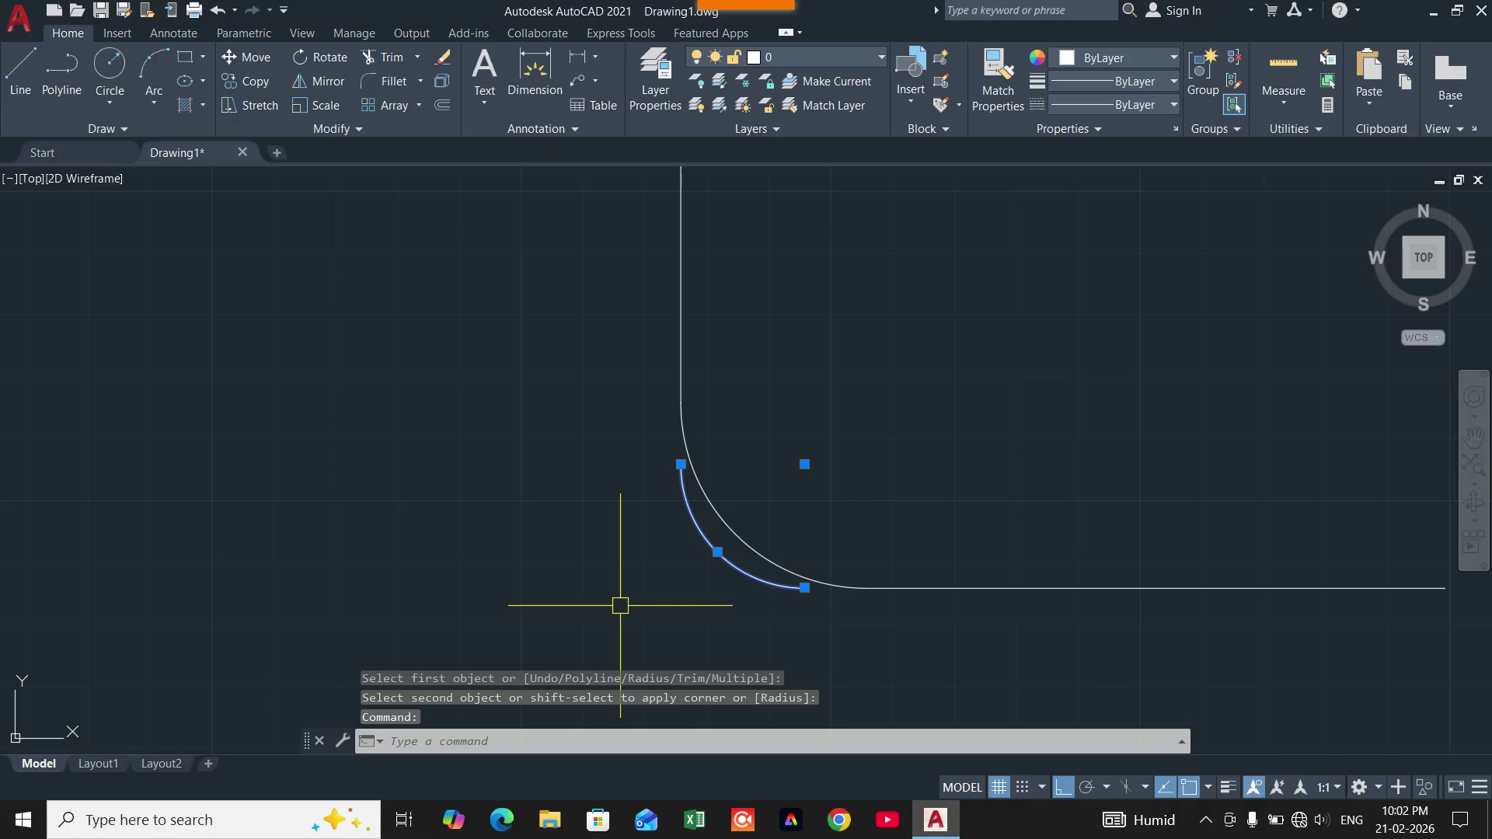
key(Delete)
scroll(628, 454, down, 4)
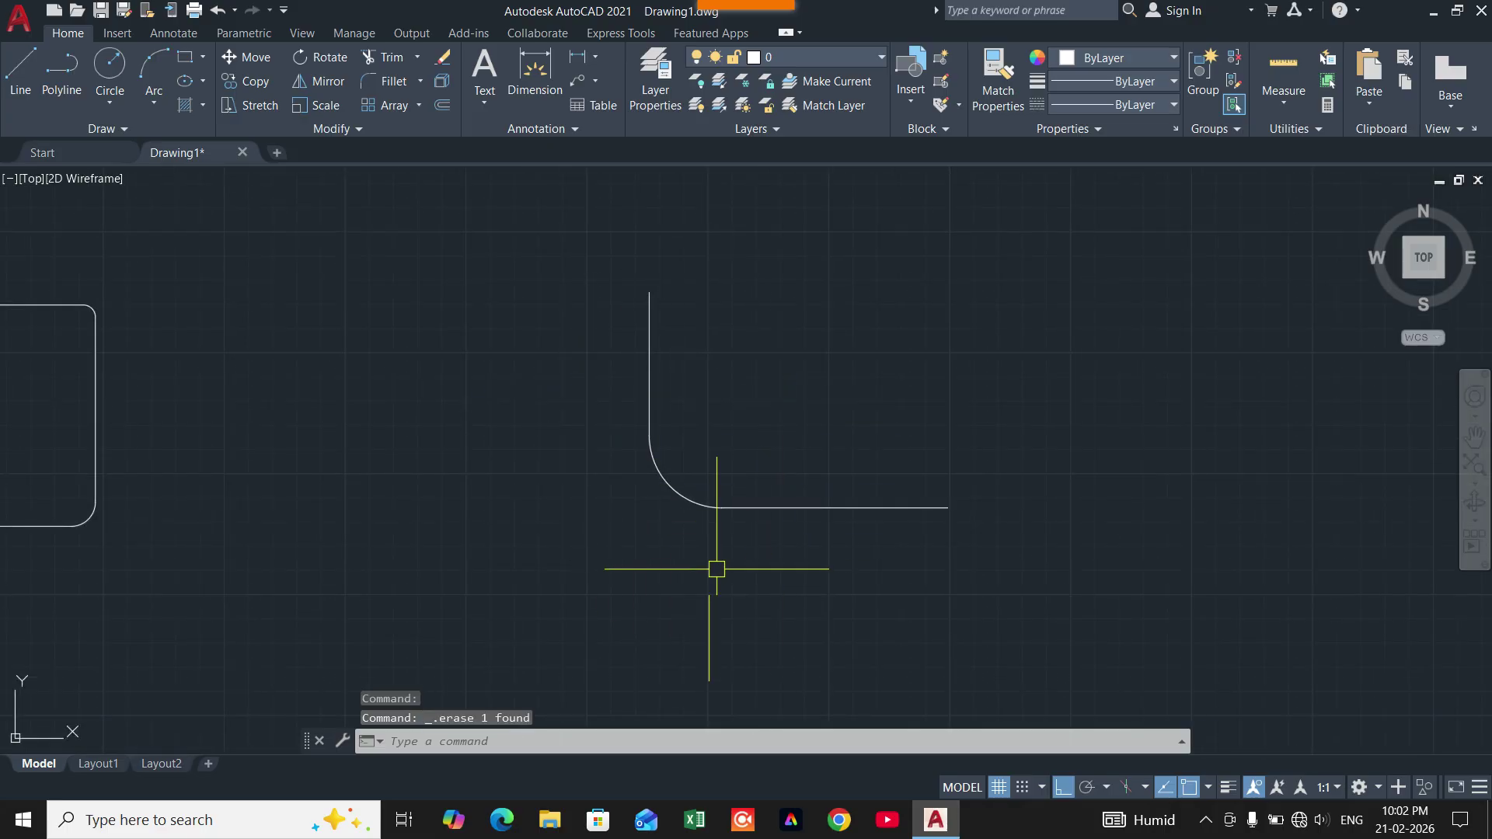
Draw a horizontal line crossing the L shape's vertical leg, continued by a vertical line down across its horizontal leg
scroll(742, 537, down, 2)
middle_drag(810, 384, 783, 413)
scroll(673, 495, up, 2)
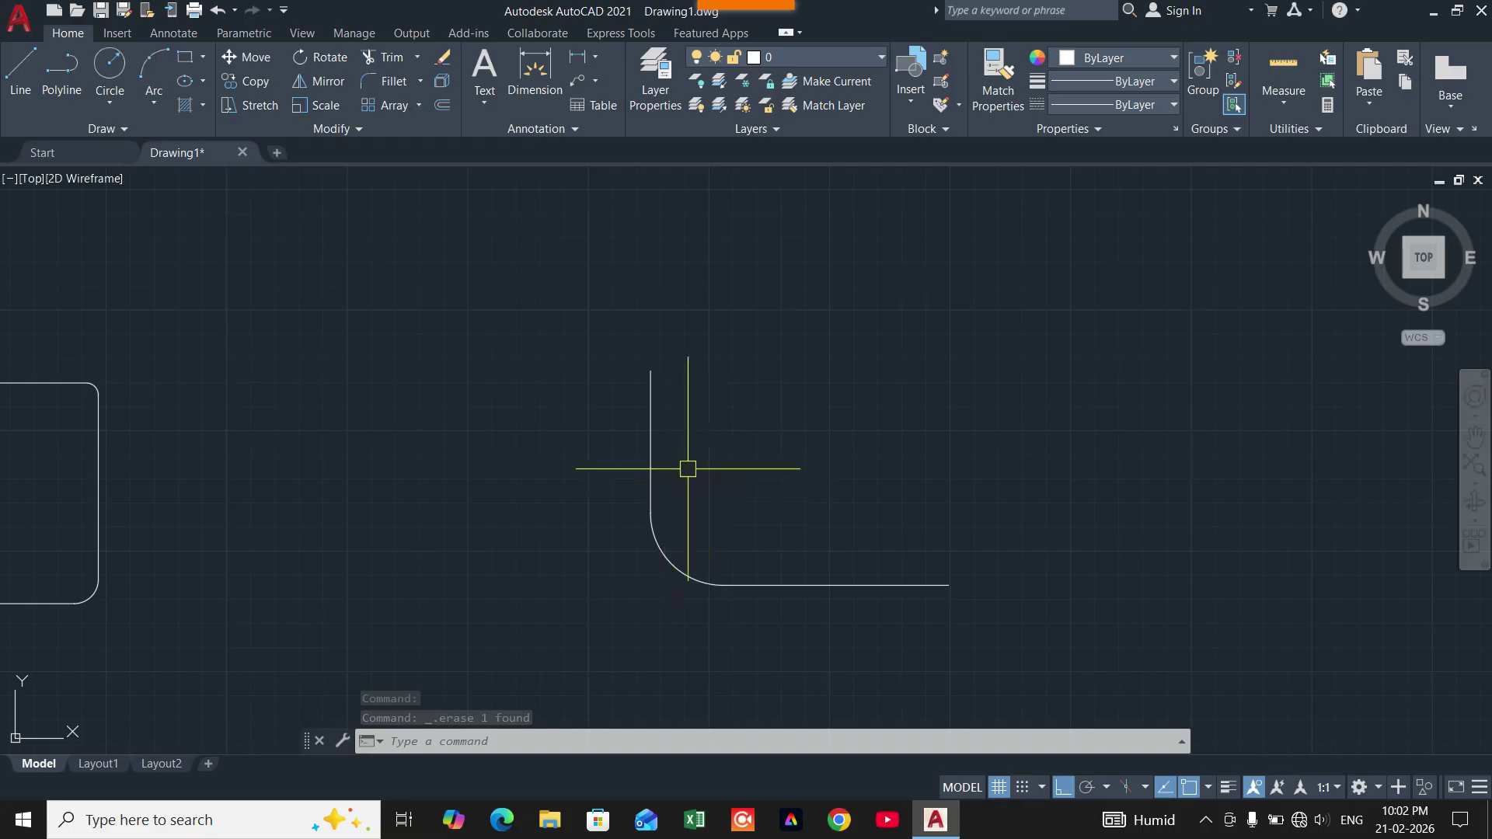
click(23, 74)
click(546, 451)
click(835, 429)
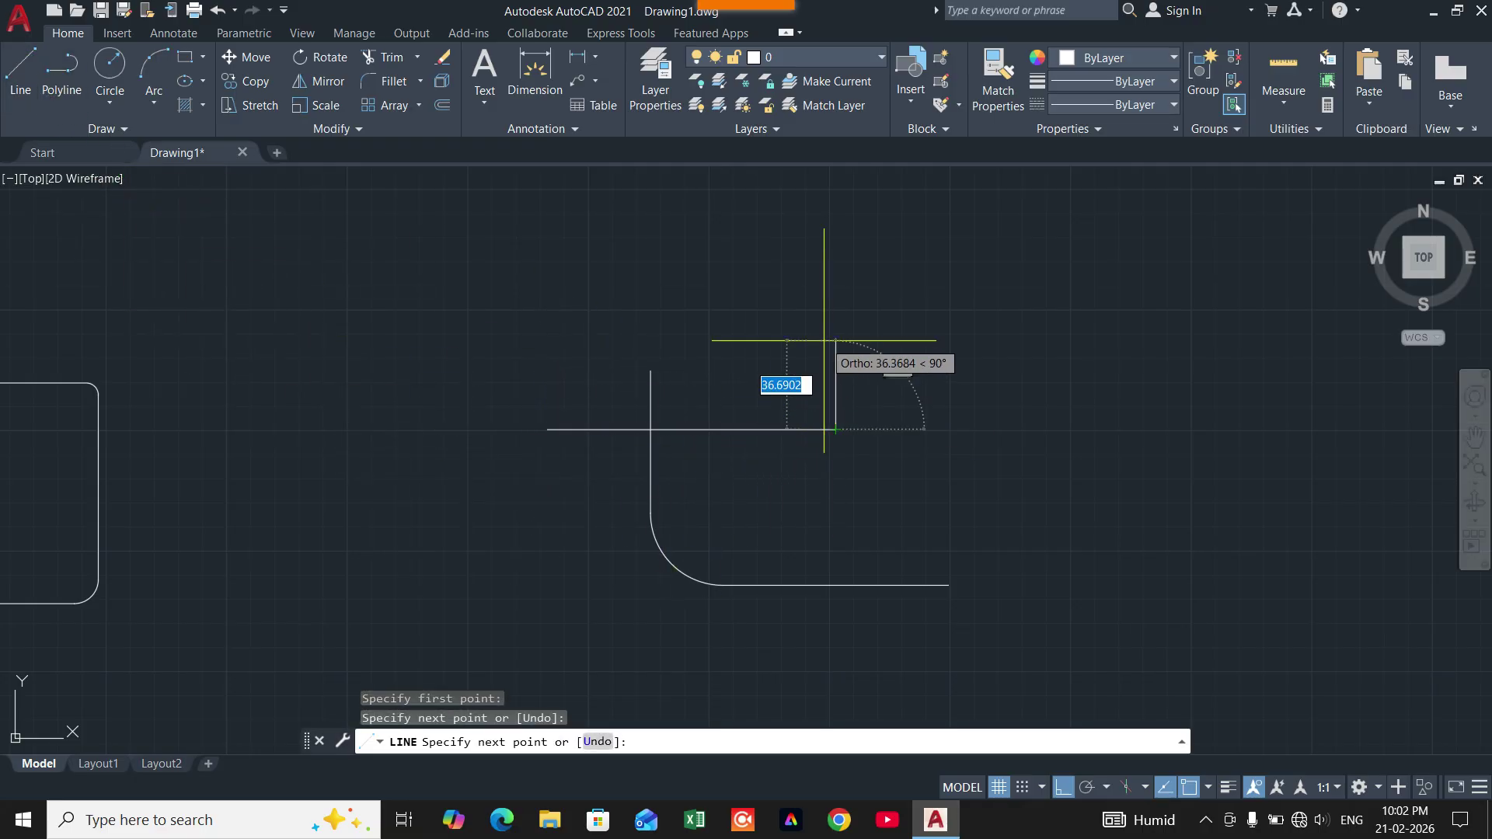
click(835, 640)
right_click(913, 450)
click(937, 455)
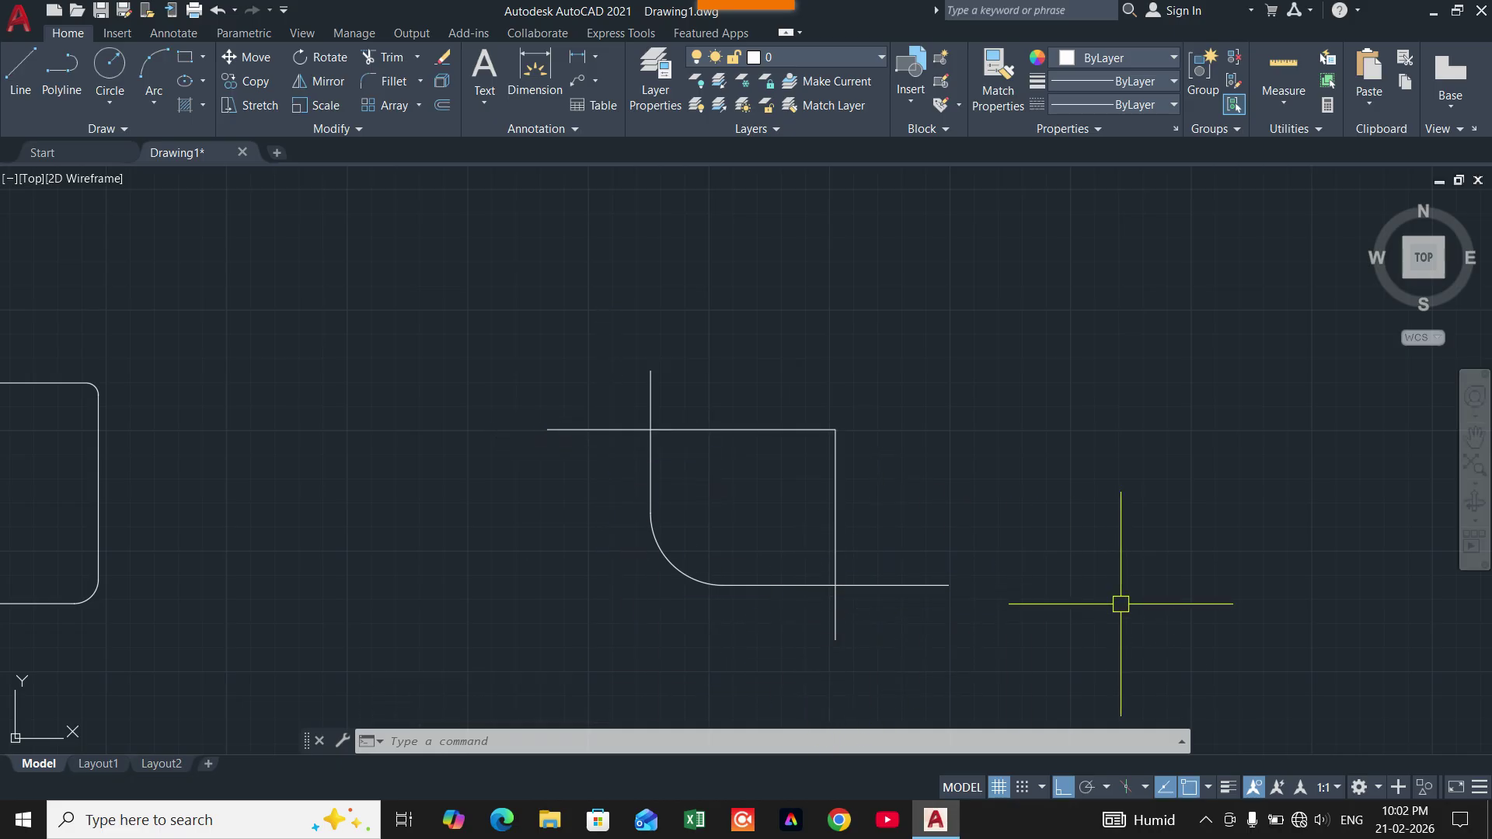
Fillet the crossing lines at the lower-right corner with radius 0 to make a sharp corner
key(Return)
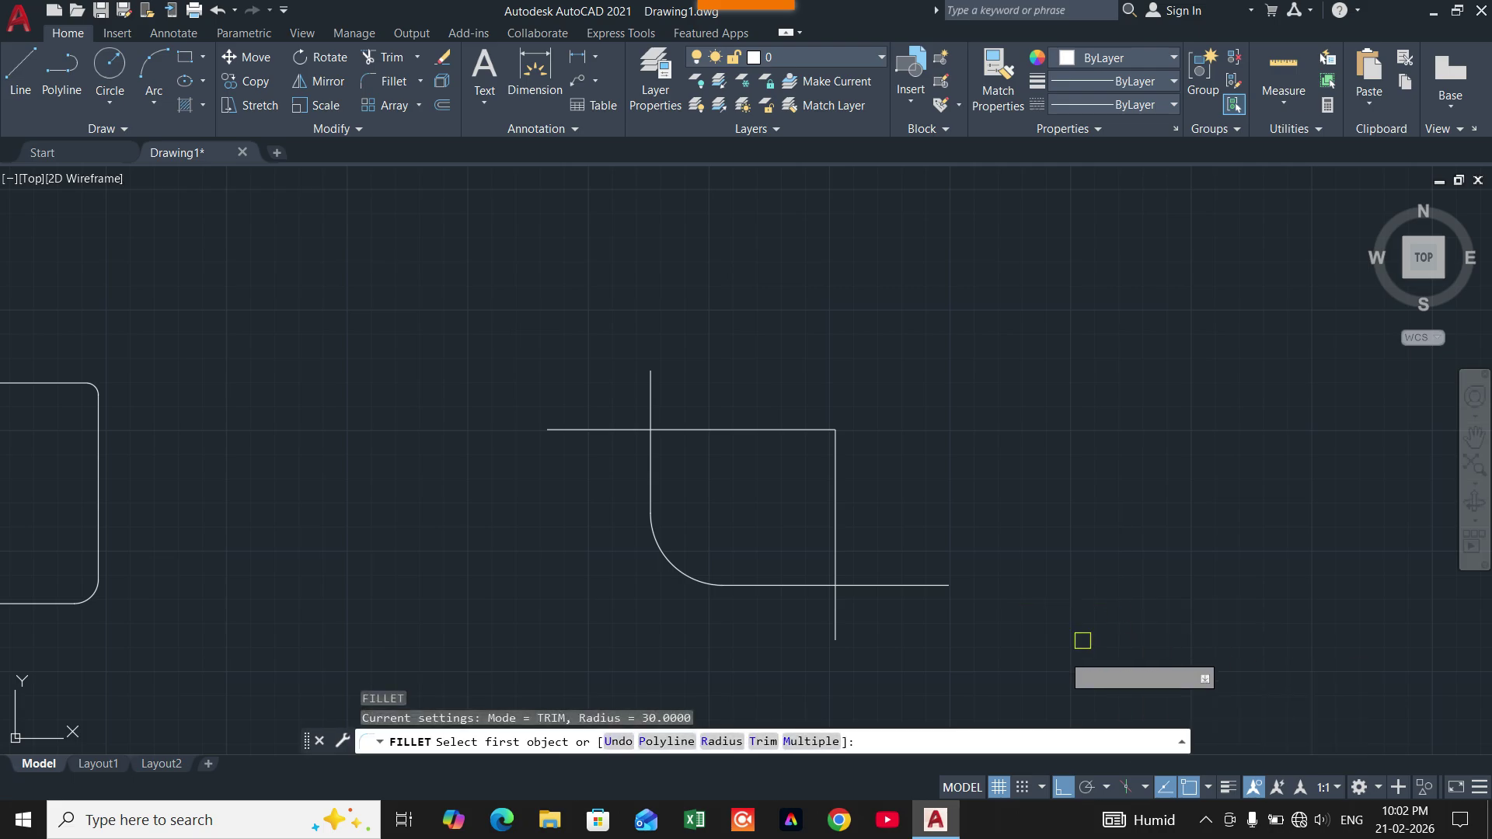
click(722, 741)
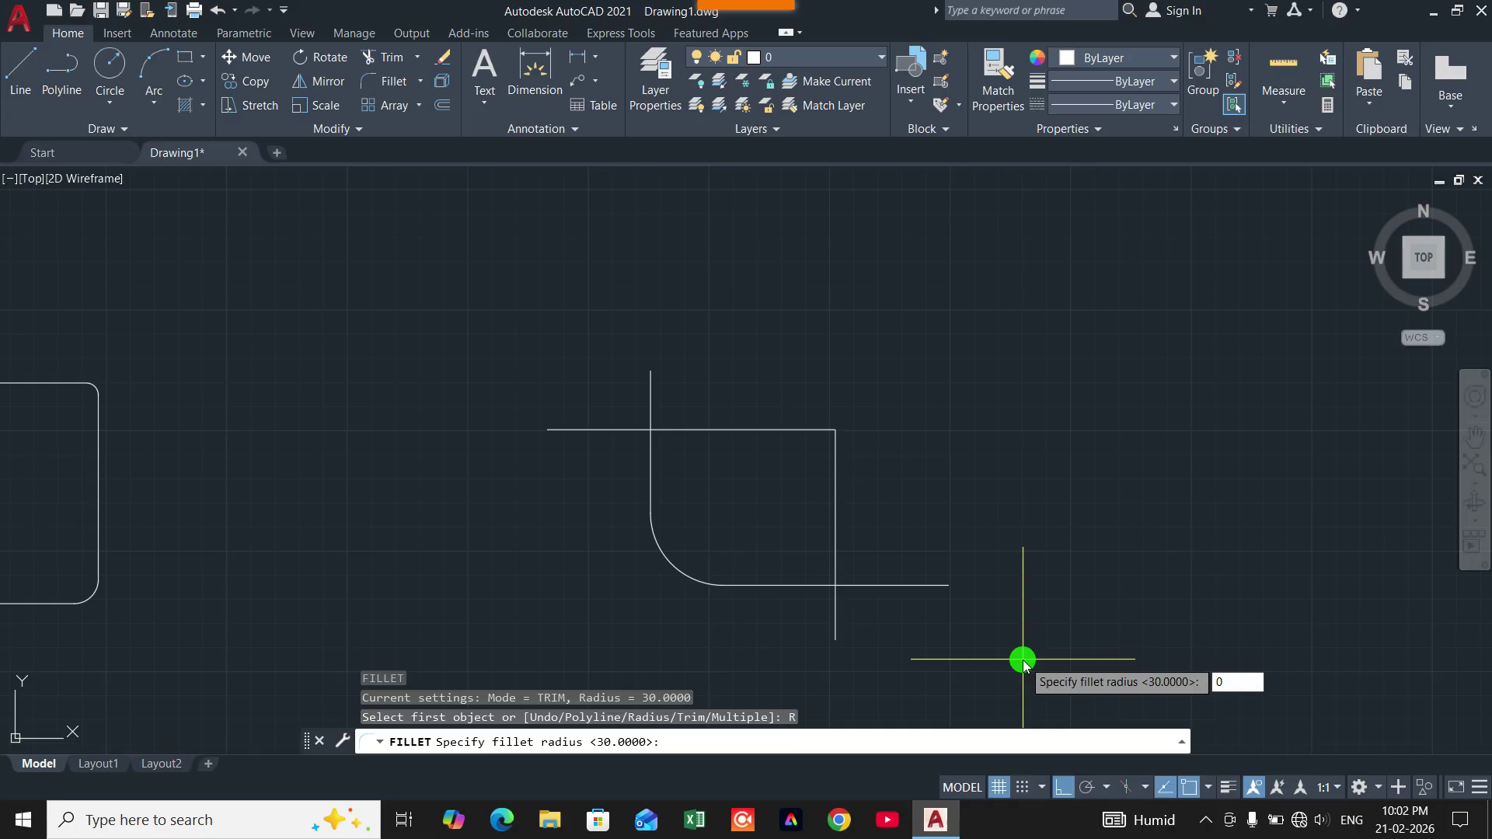
text(0)
key(Return)
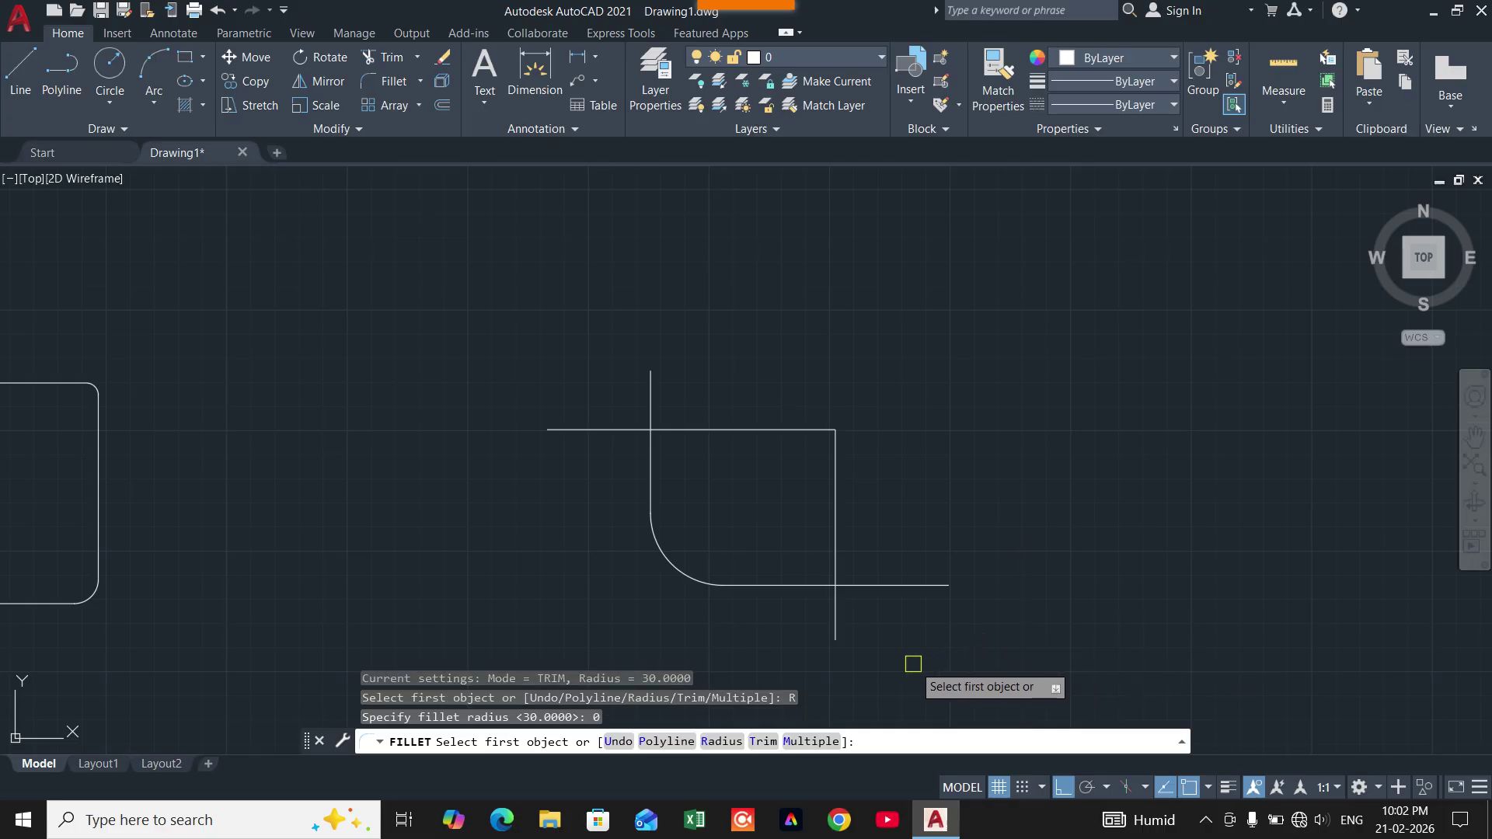
click(788, 587)
click(828, 537)
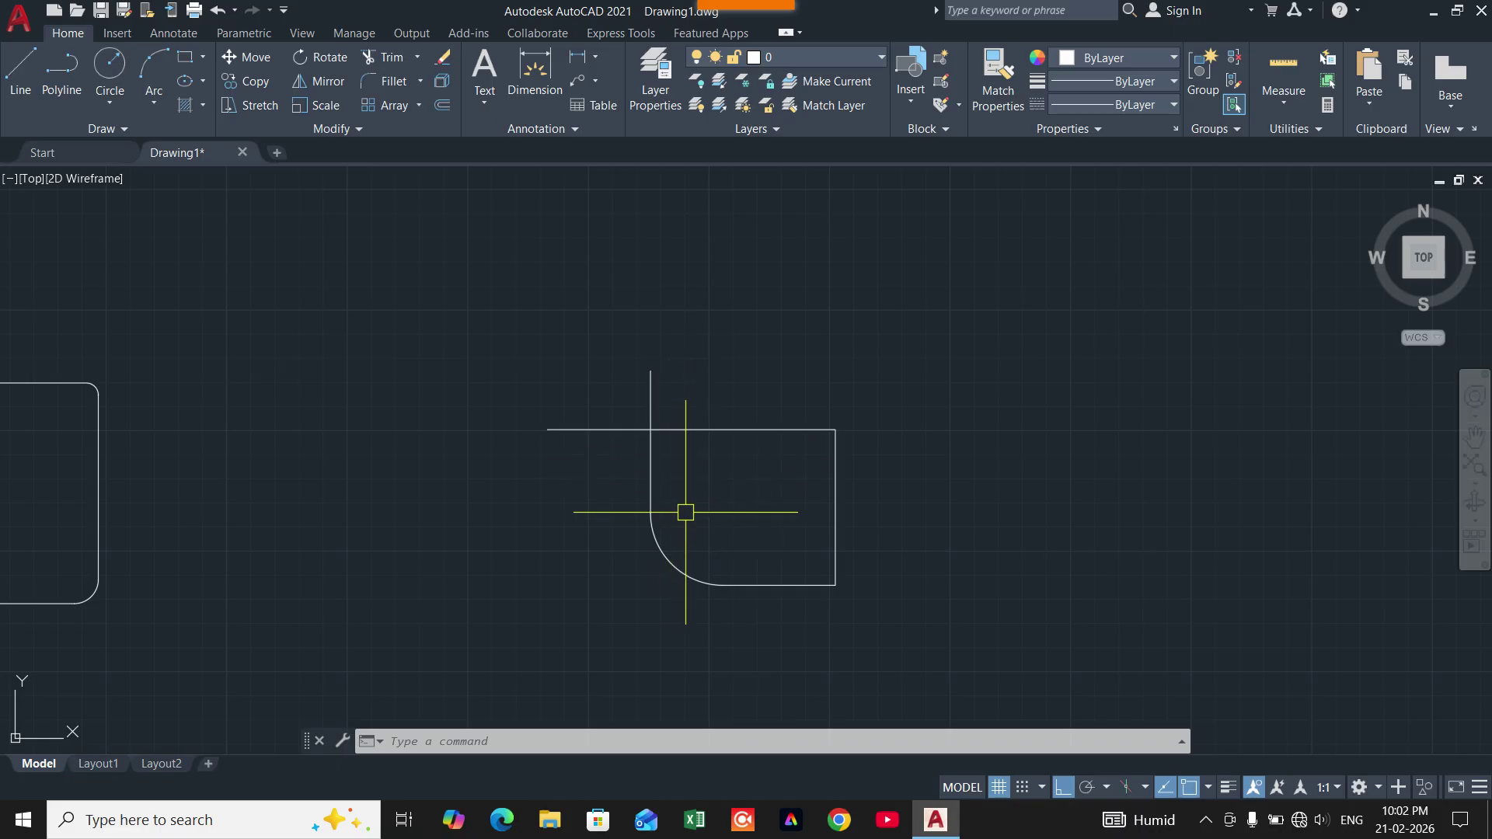
Fillet the crossing lines at the shape's upper-left corner with radius 0 to trim them to a sharp corner
text(f)
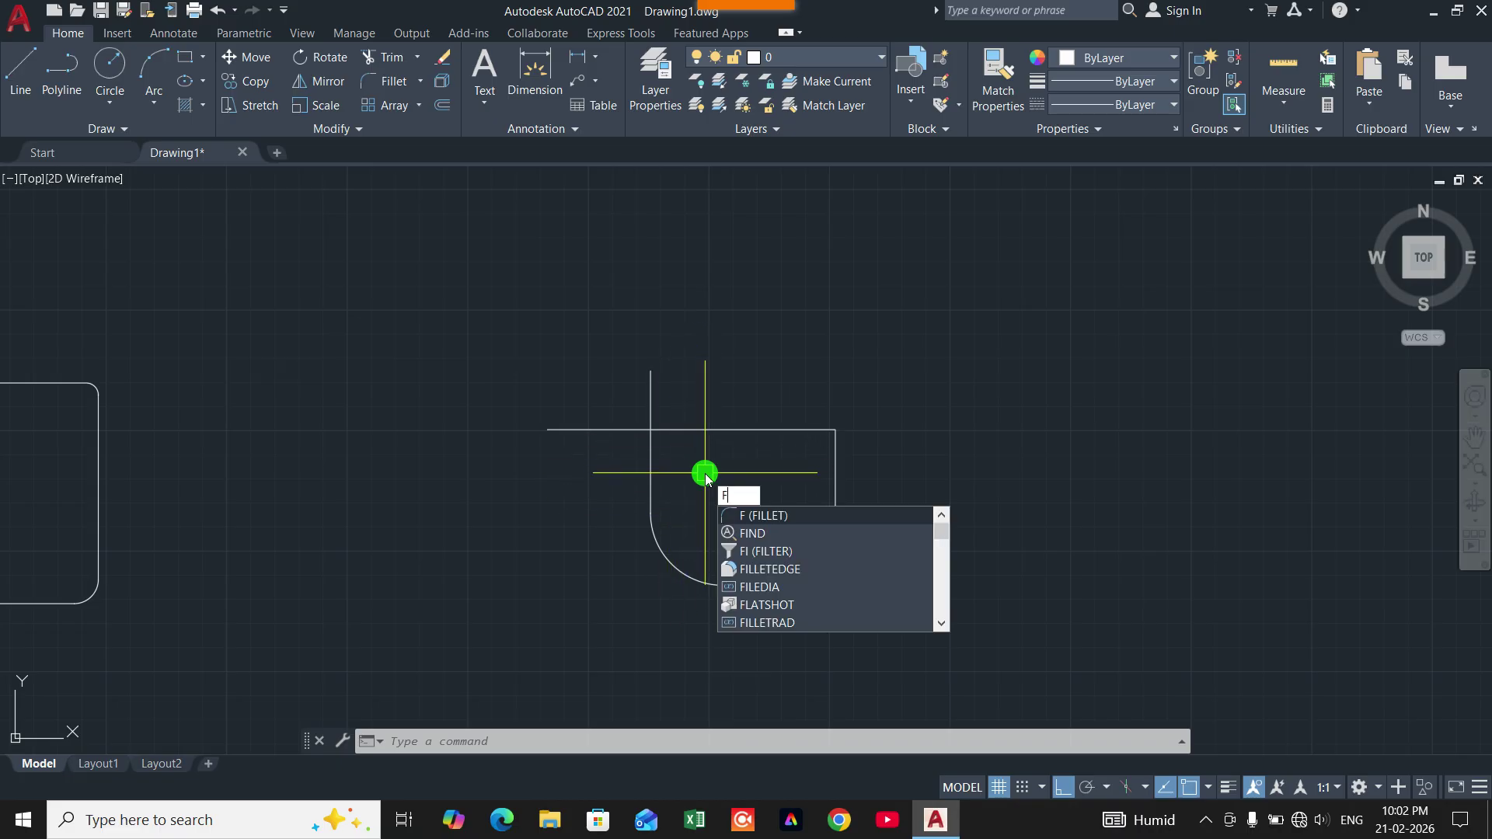
key(Return)
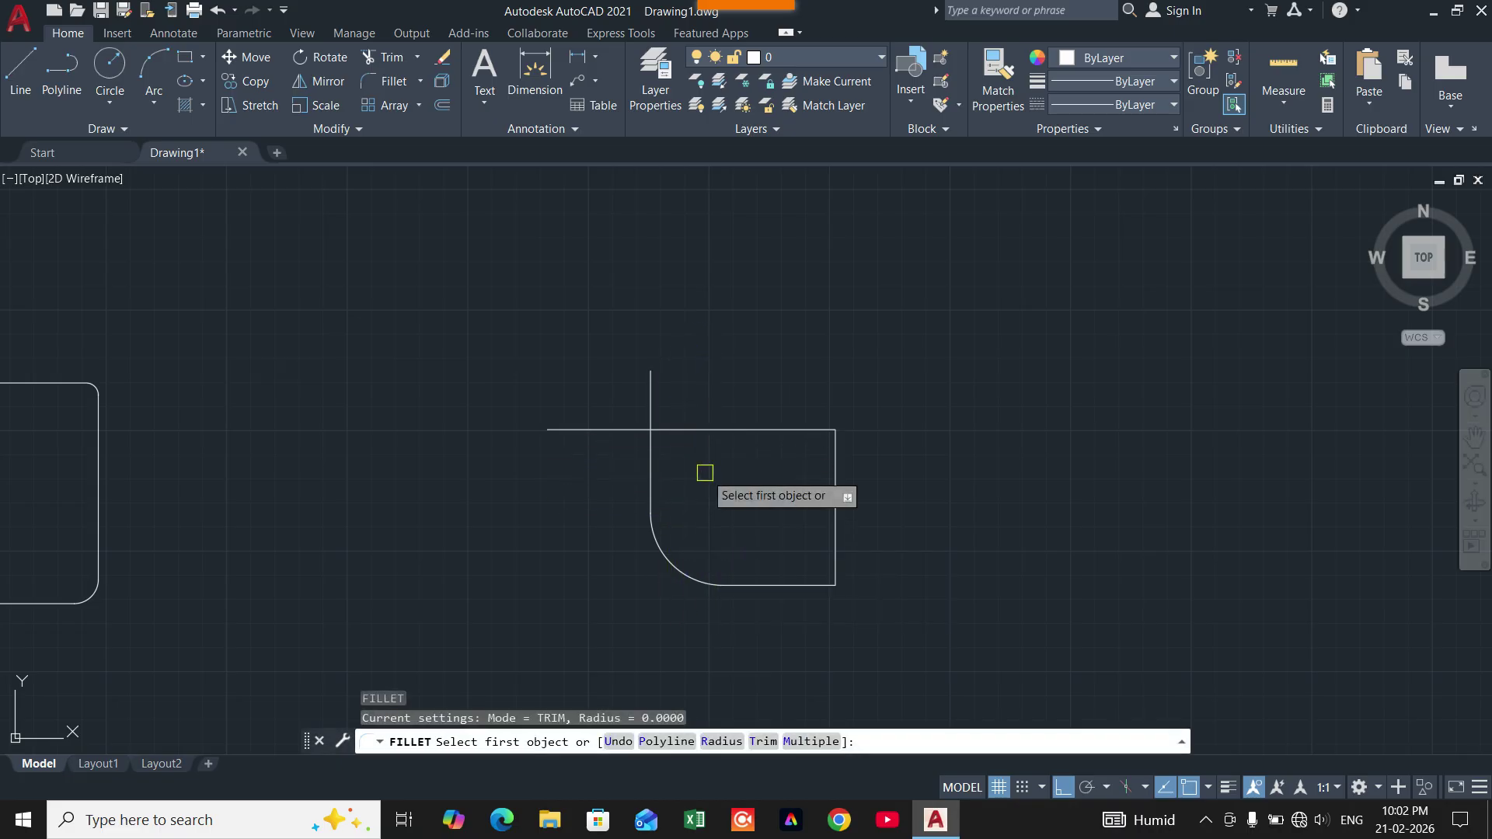
click(723, 742)
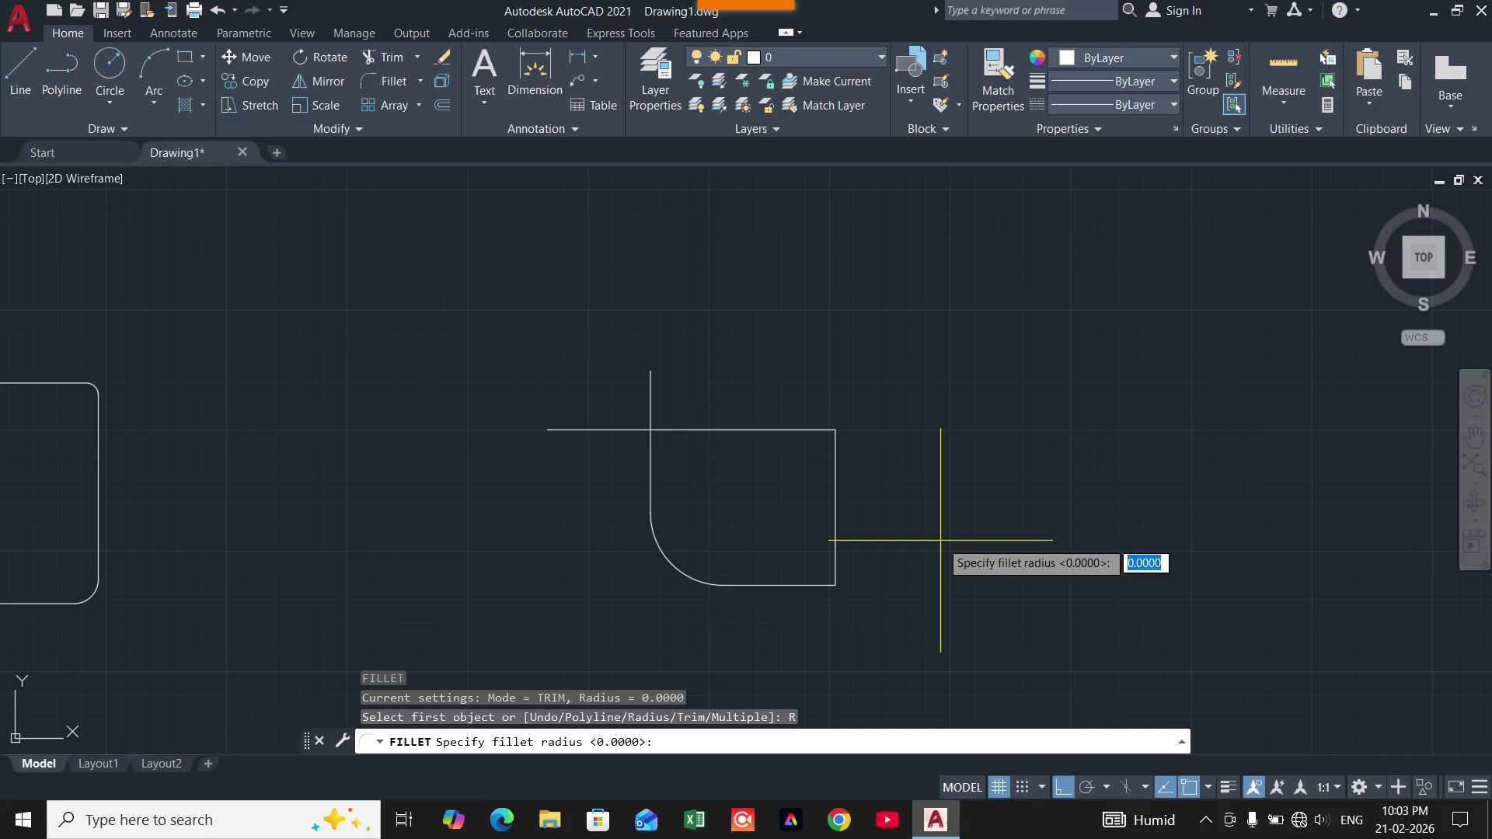
text(0)
key(Return)
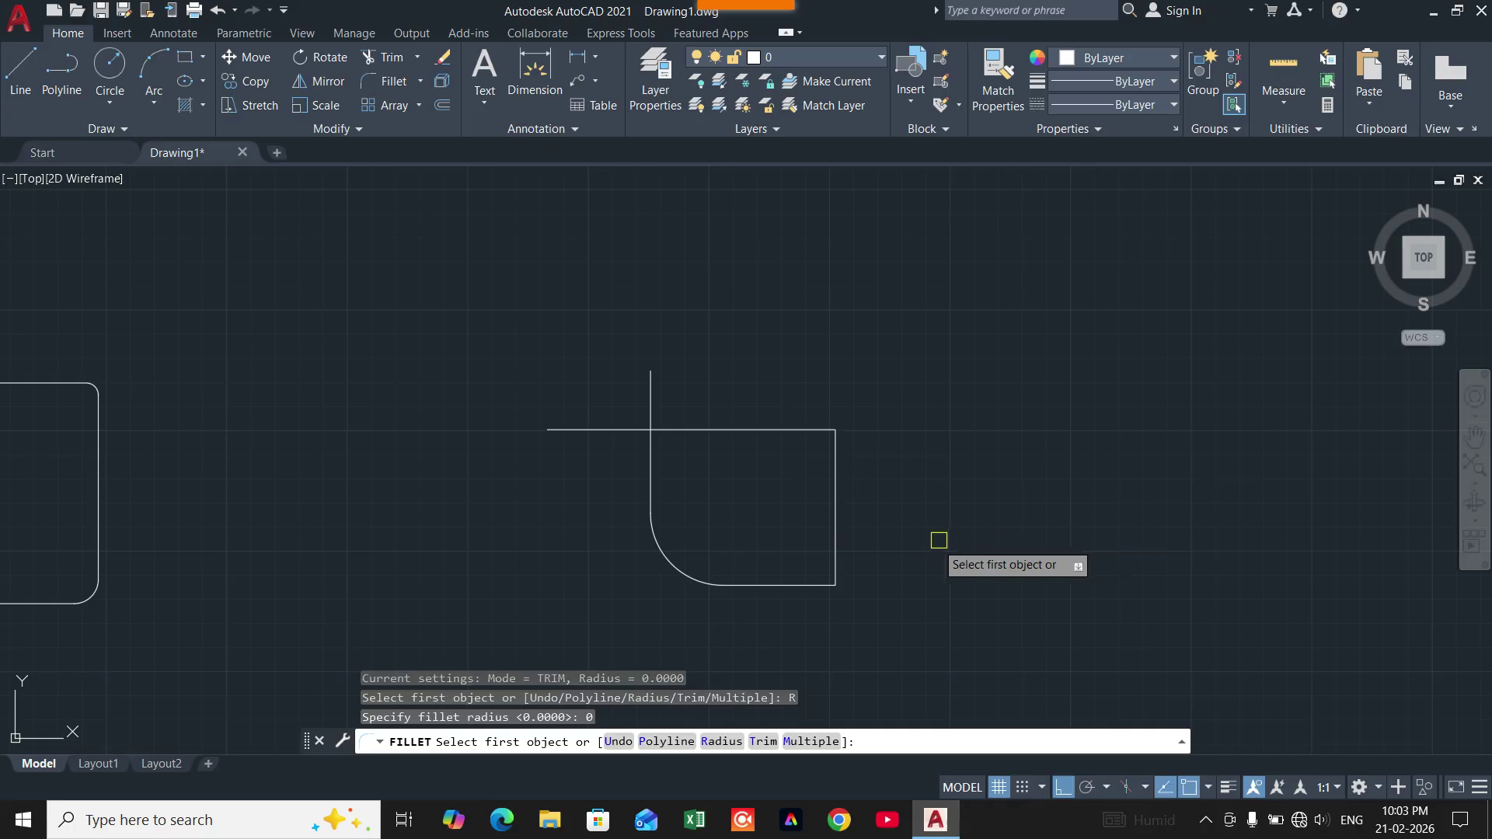
click(694, 429)
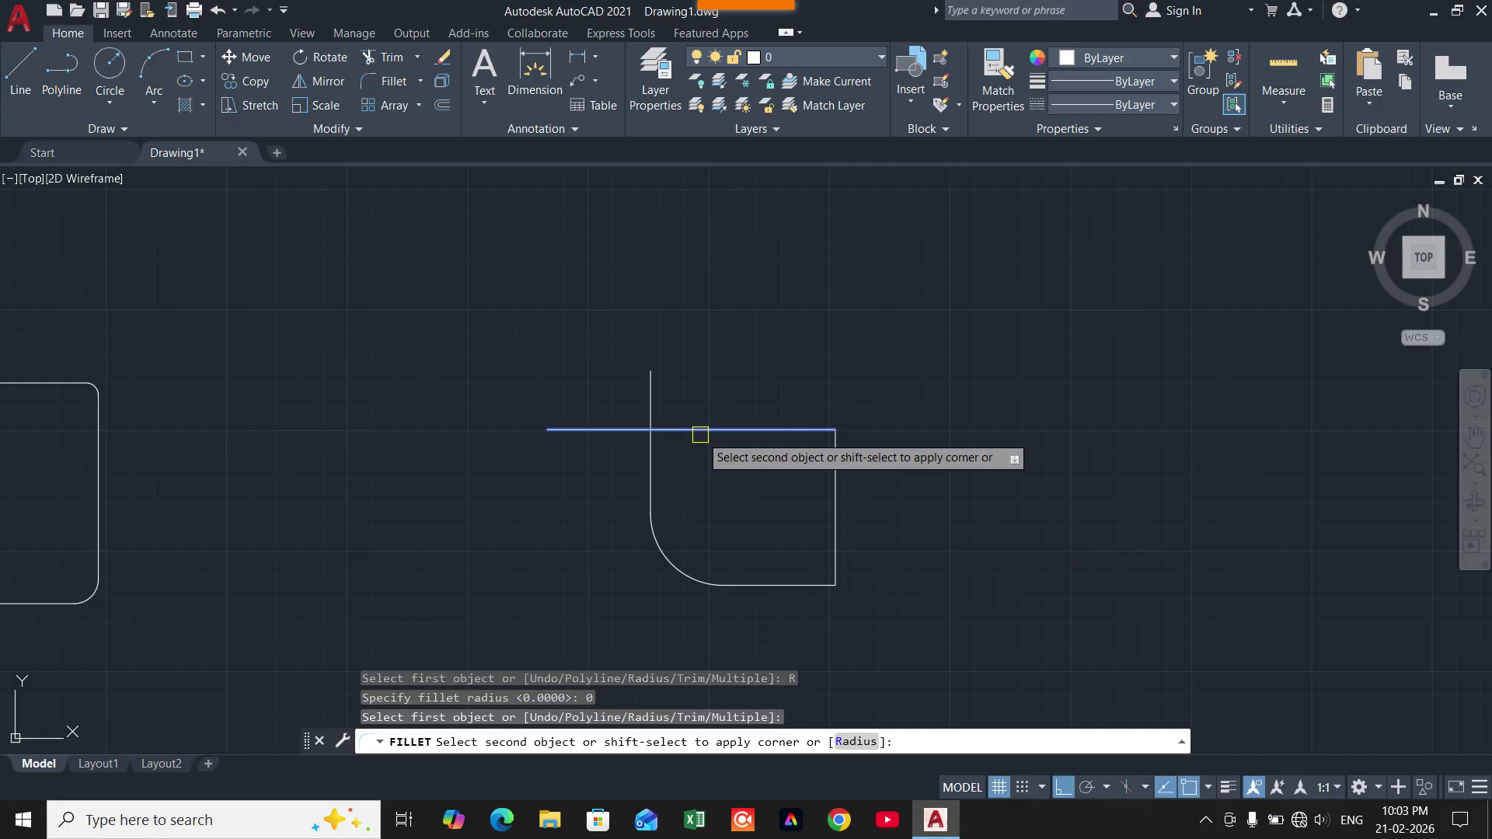
click(653, 463)
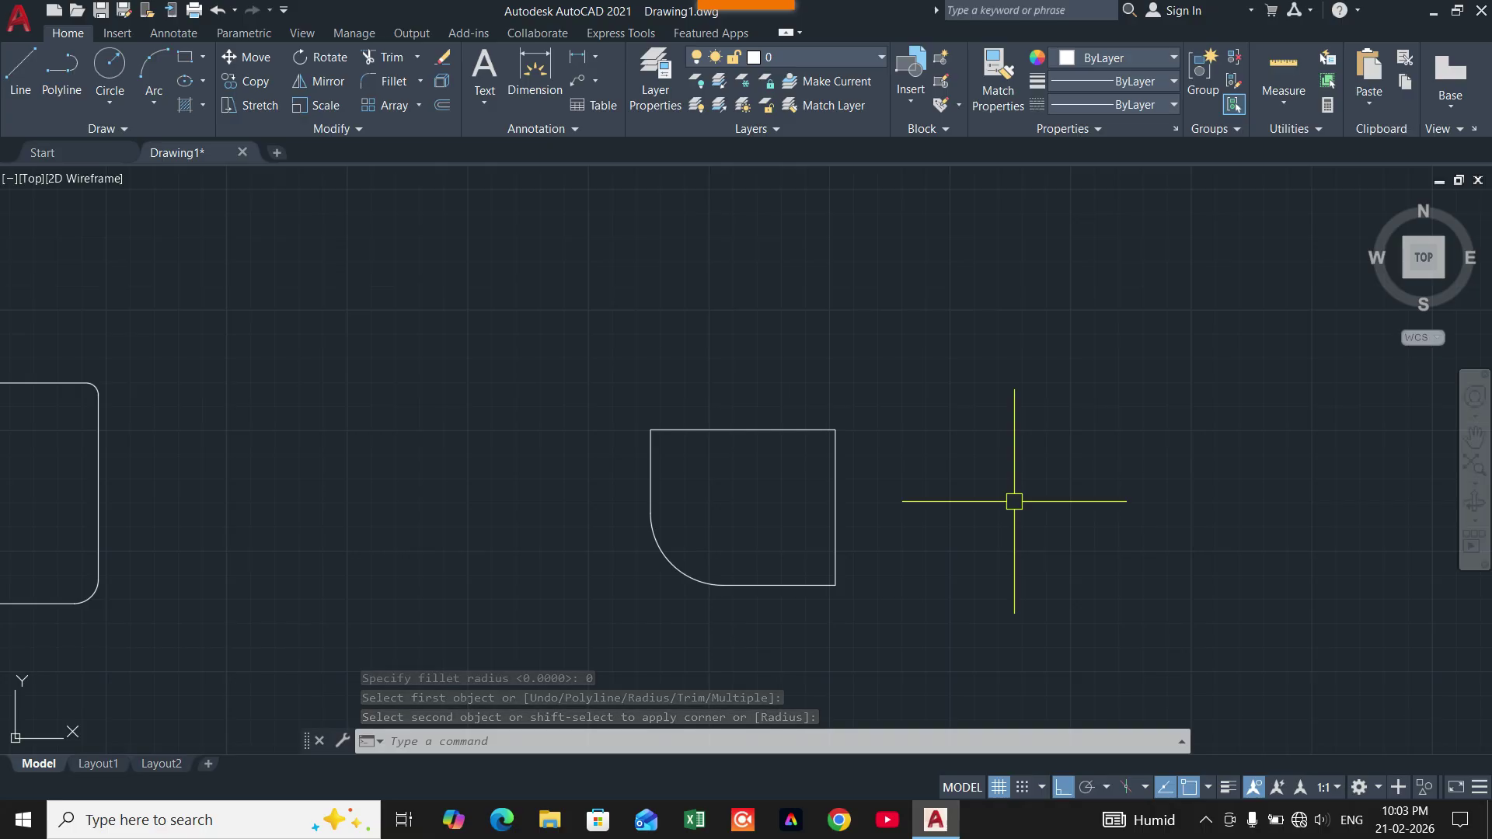
Draw a separate horizontal line in the empty space to the right of the closed shape
middle_drag(1015, 502, 669, 456)
click(35, 91)
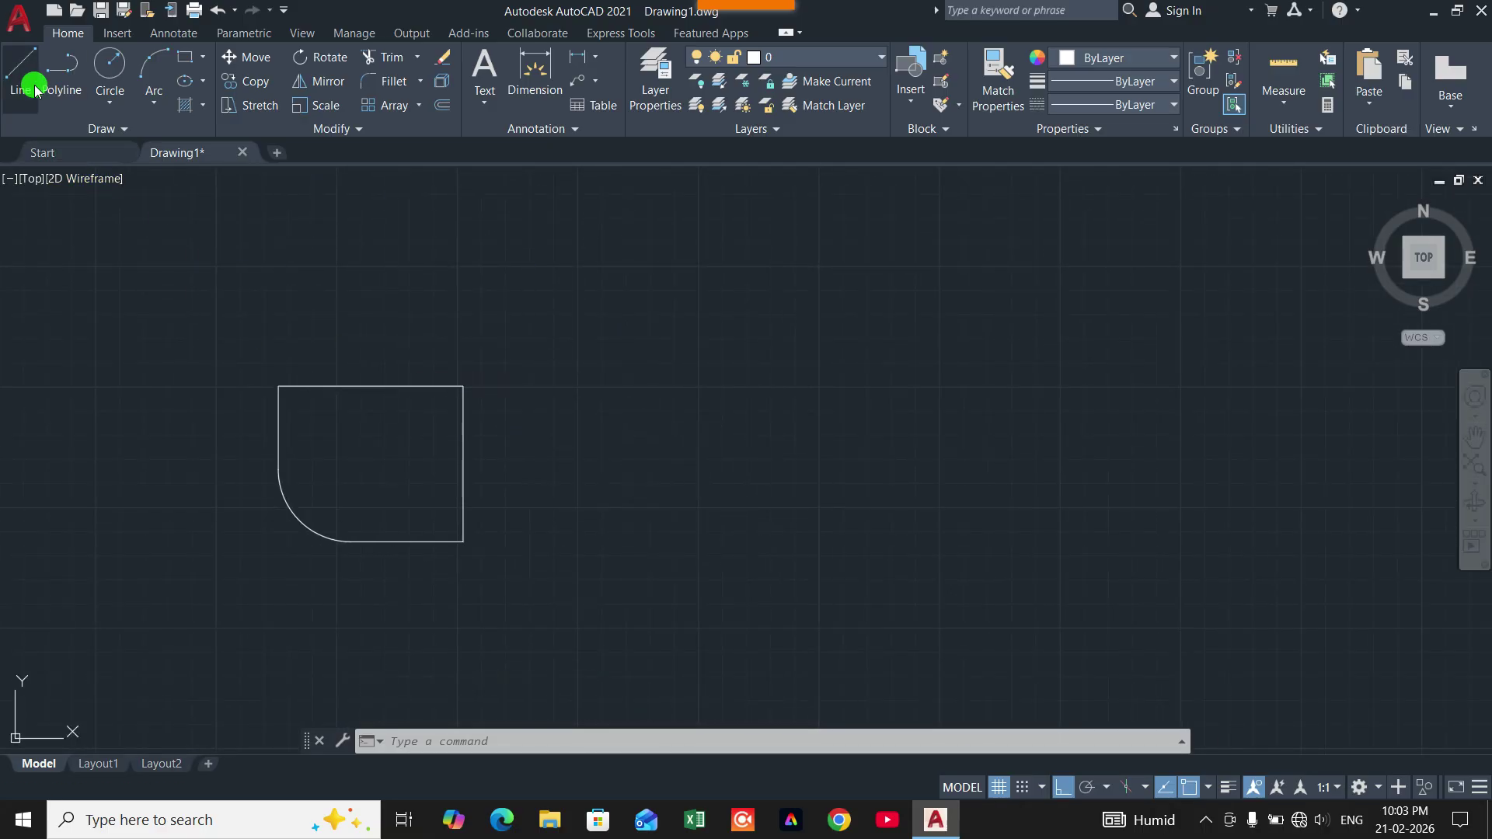
click(705, 397)
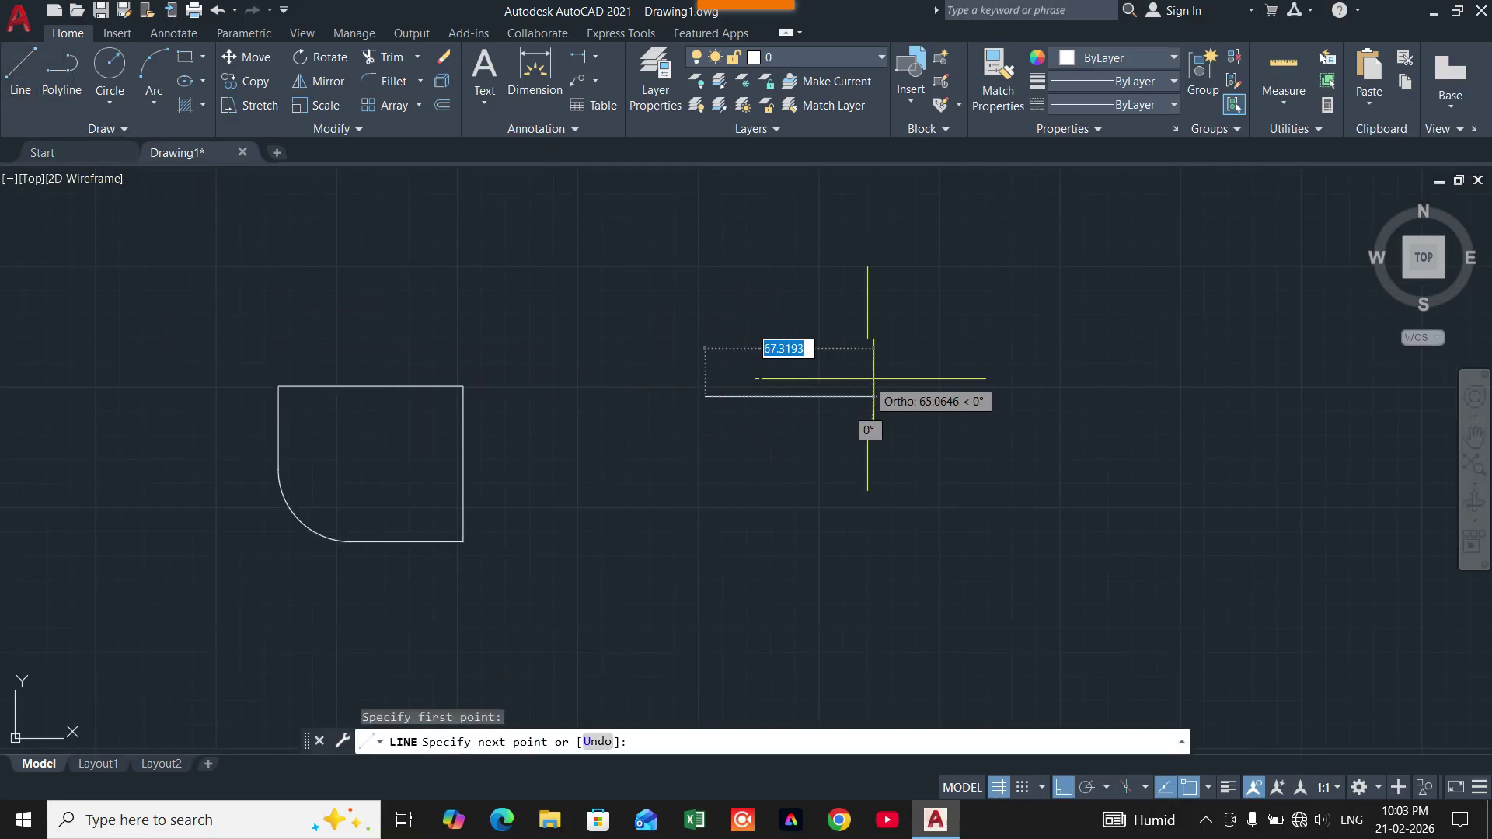
click(946, 386)
right_click(935, 336)
click(966, 354)
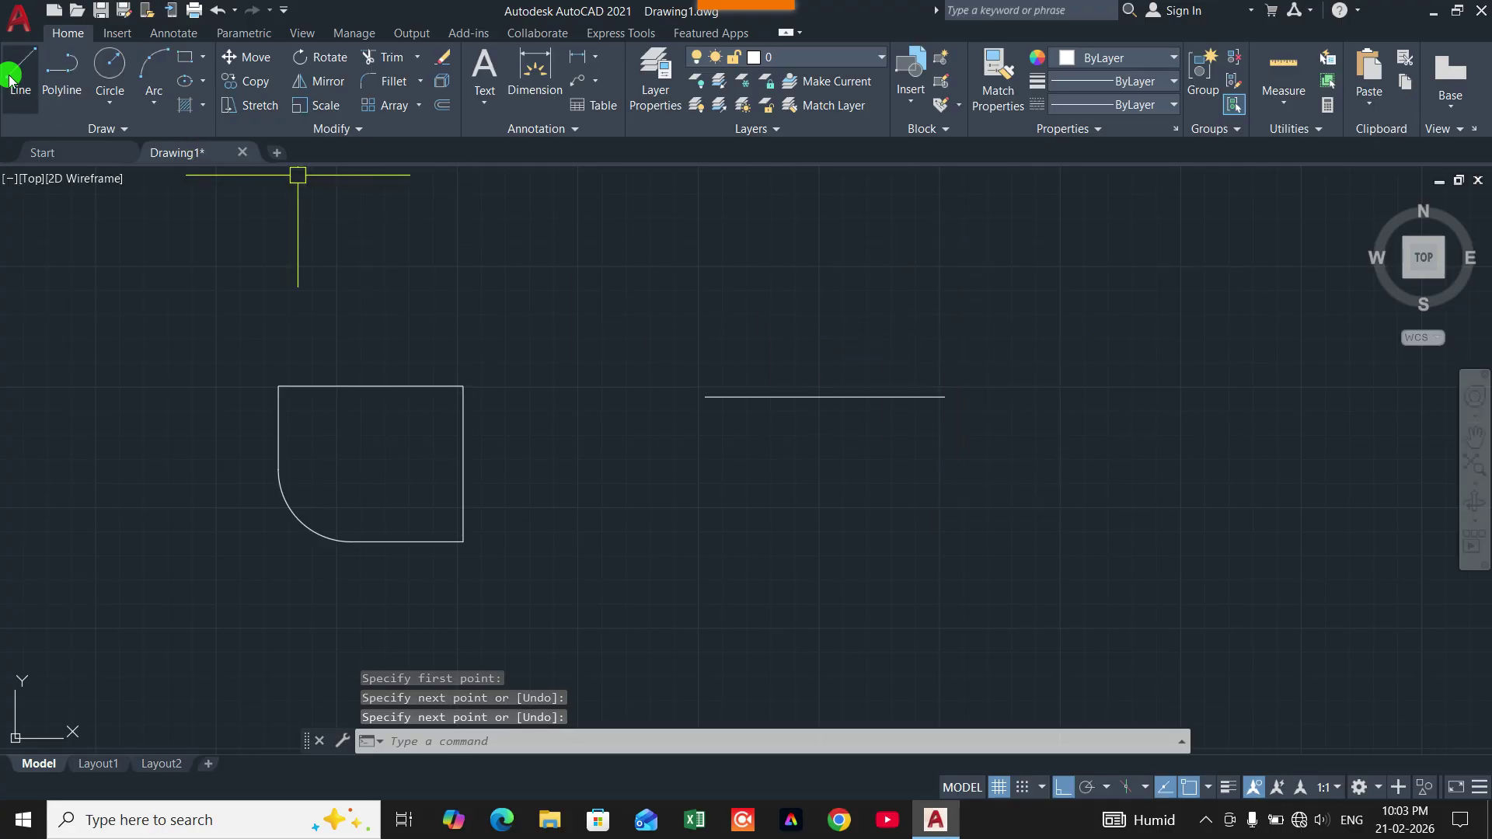
Draw a vertical line below and to the right of the new horizontal line's right end, leaving a gap between them
key(Return)
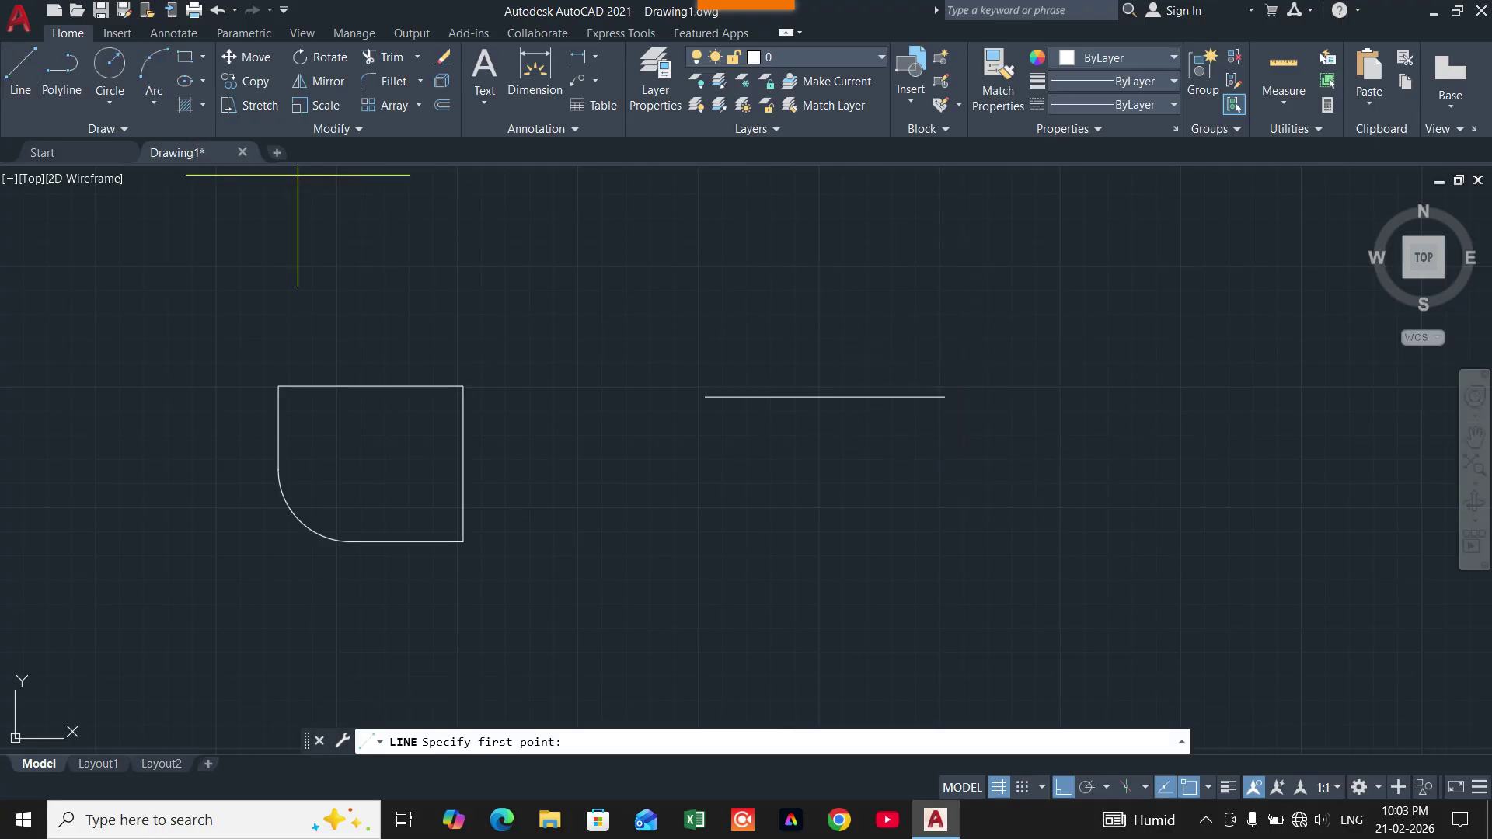
click(1002, 436)
click(1024, 602)
right_click(1060, 420)
click(1076, 428)
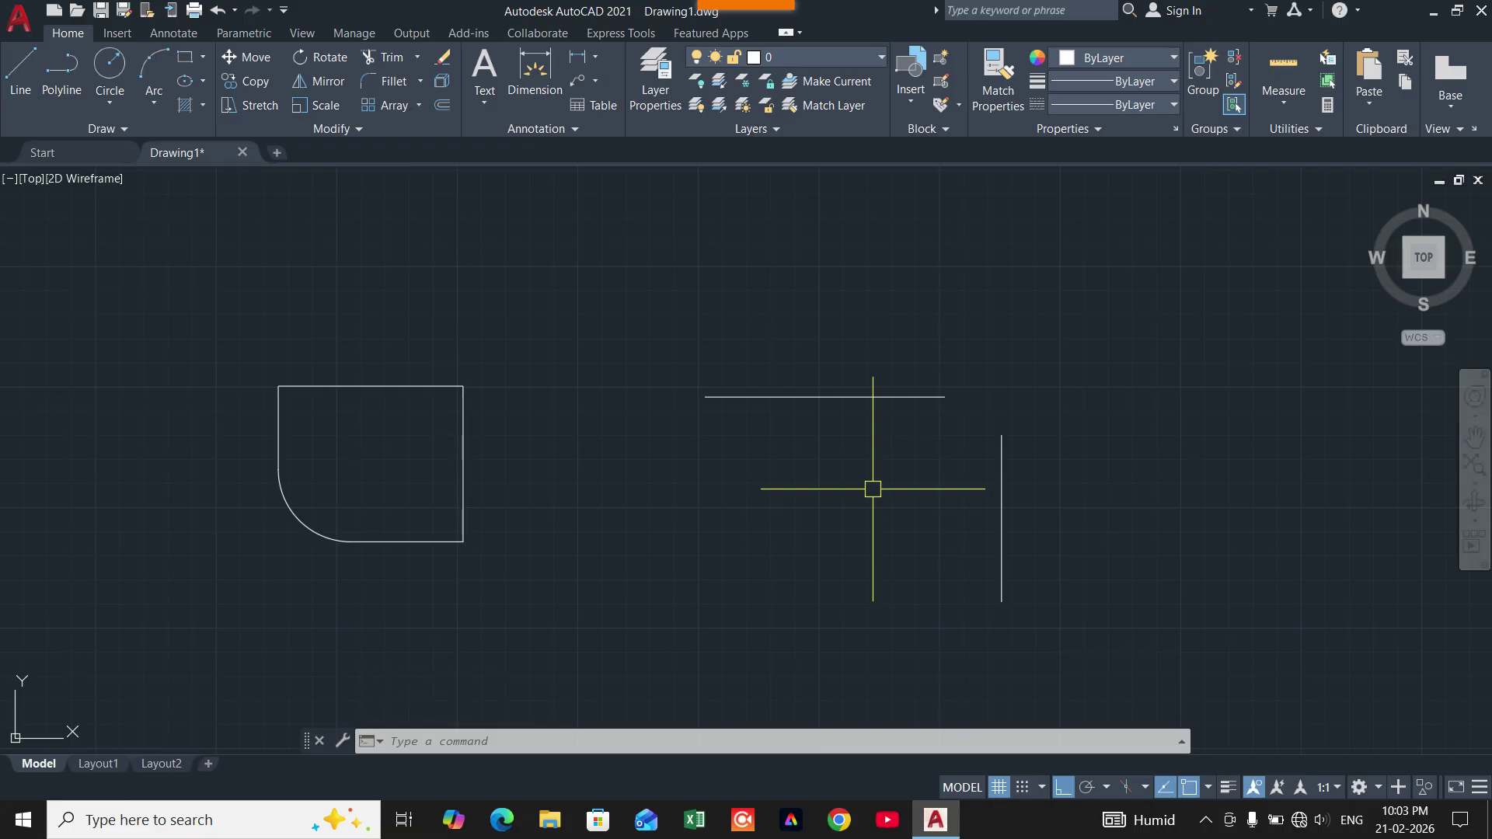
Fillet the separated horizontal and vertical lines with radius 0 to extend them to a sharp corner
text(f)
key(Return)
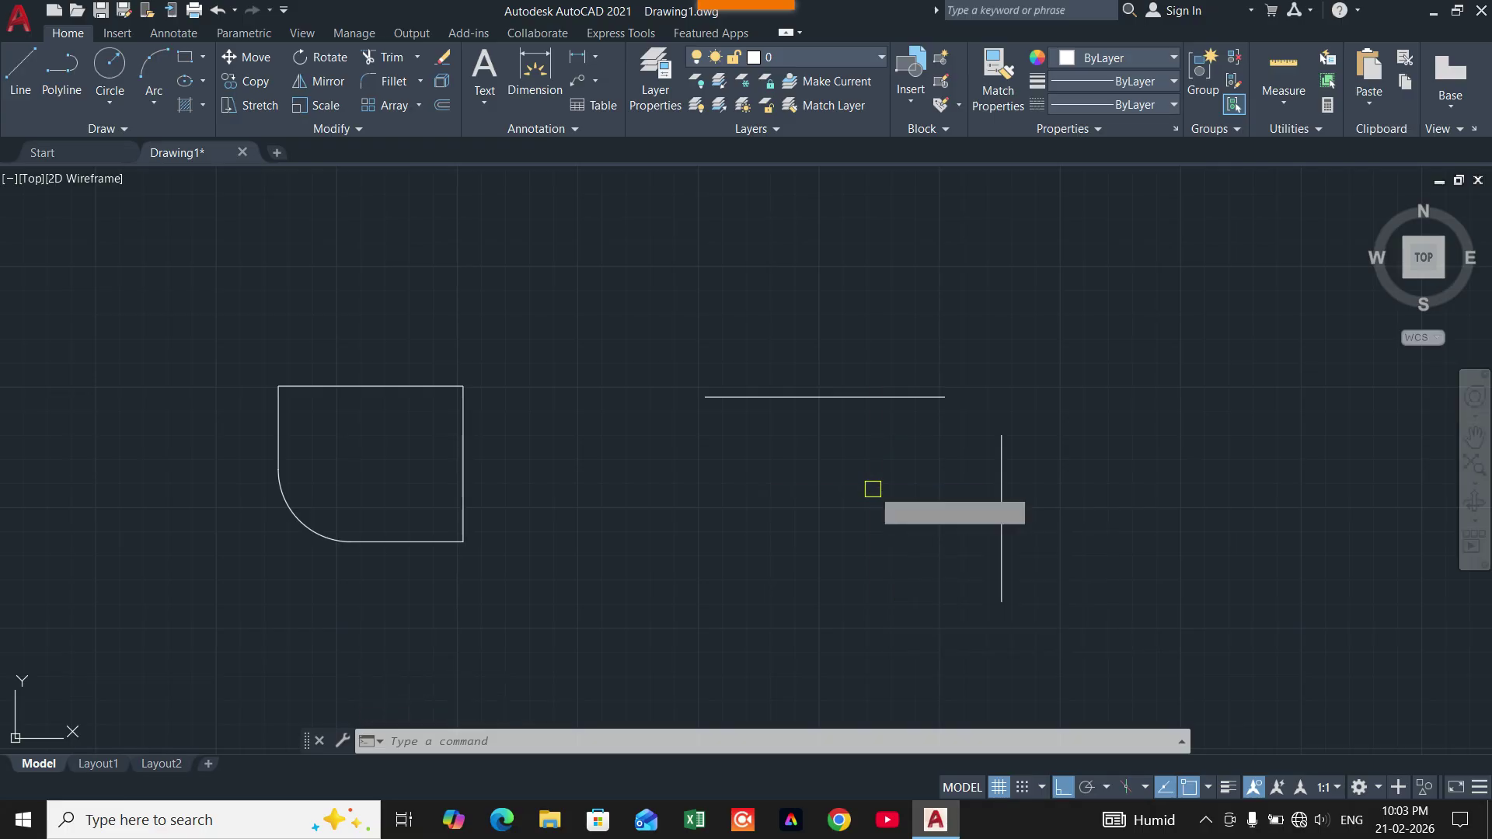
click(714, 738)
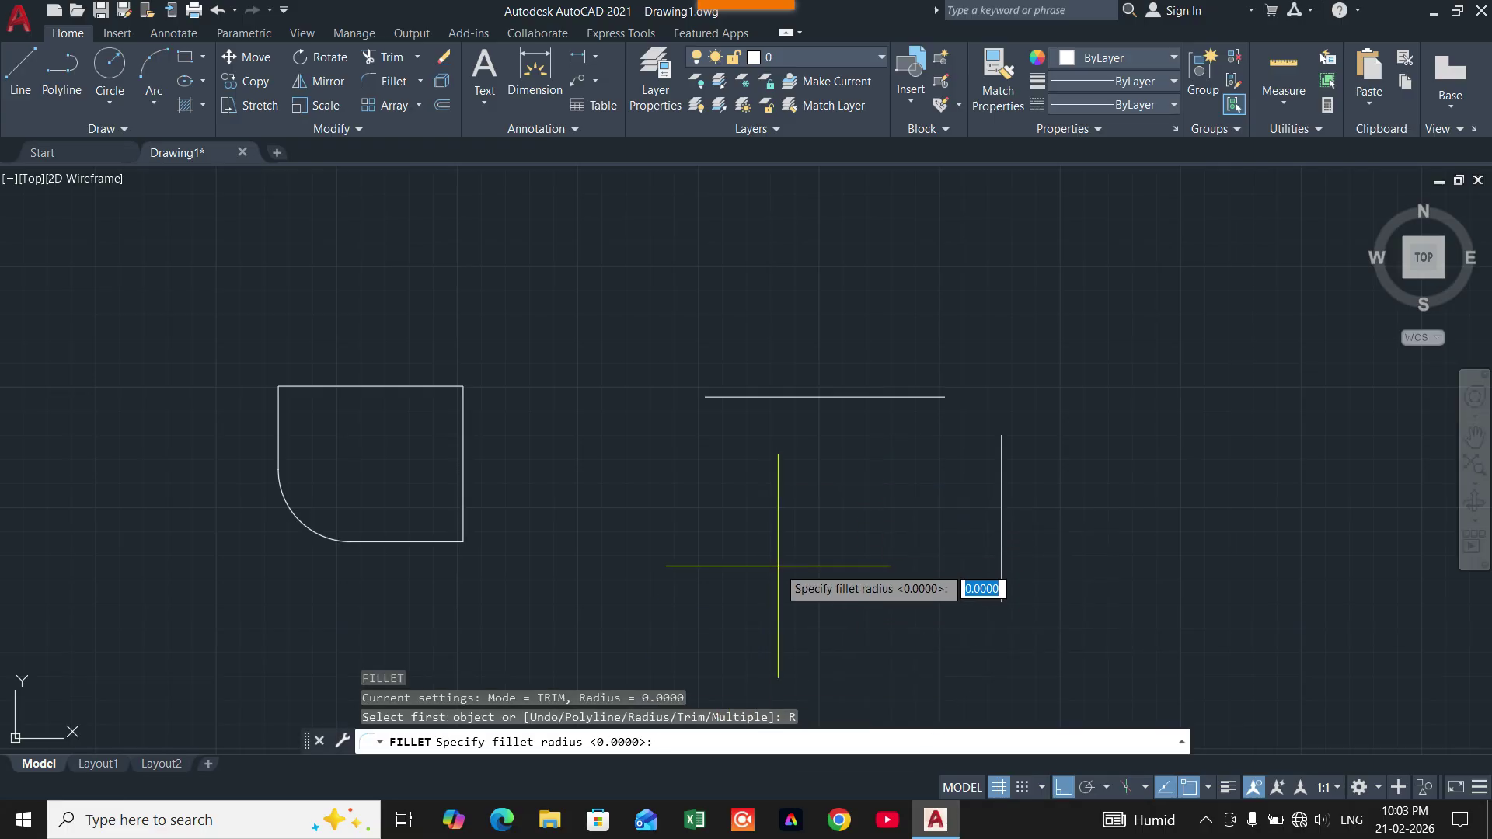
key(Return)
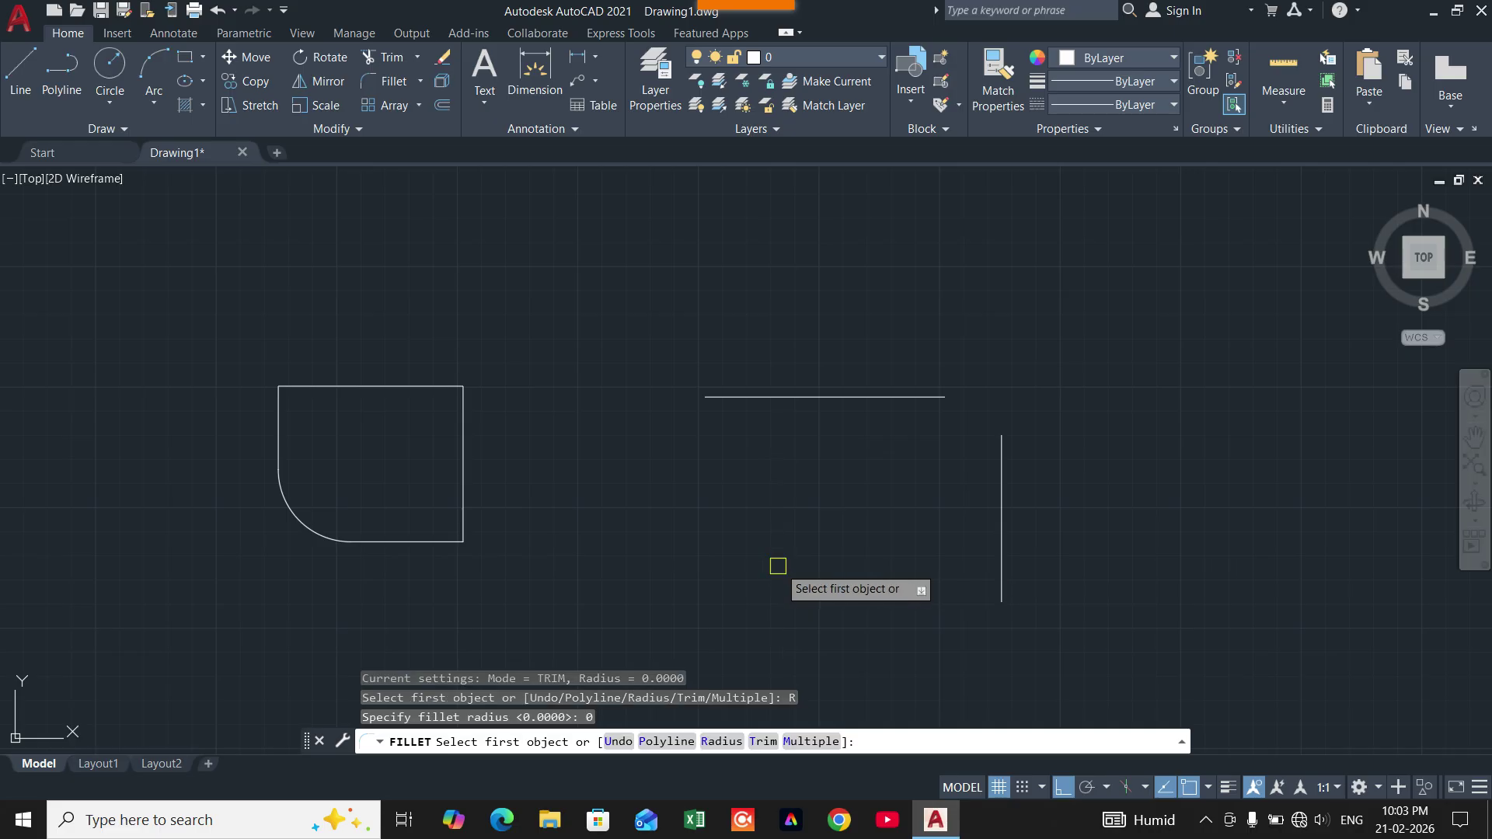
click(912, 397)
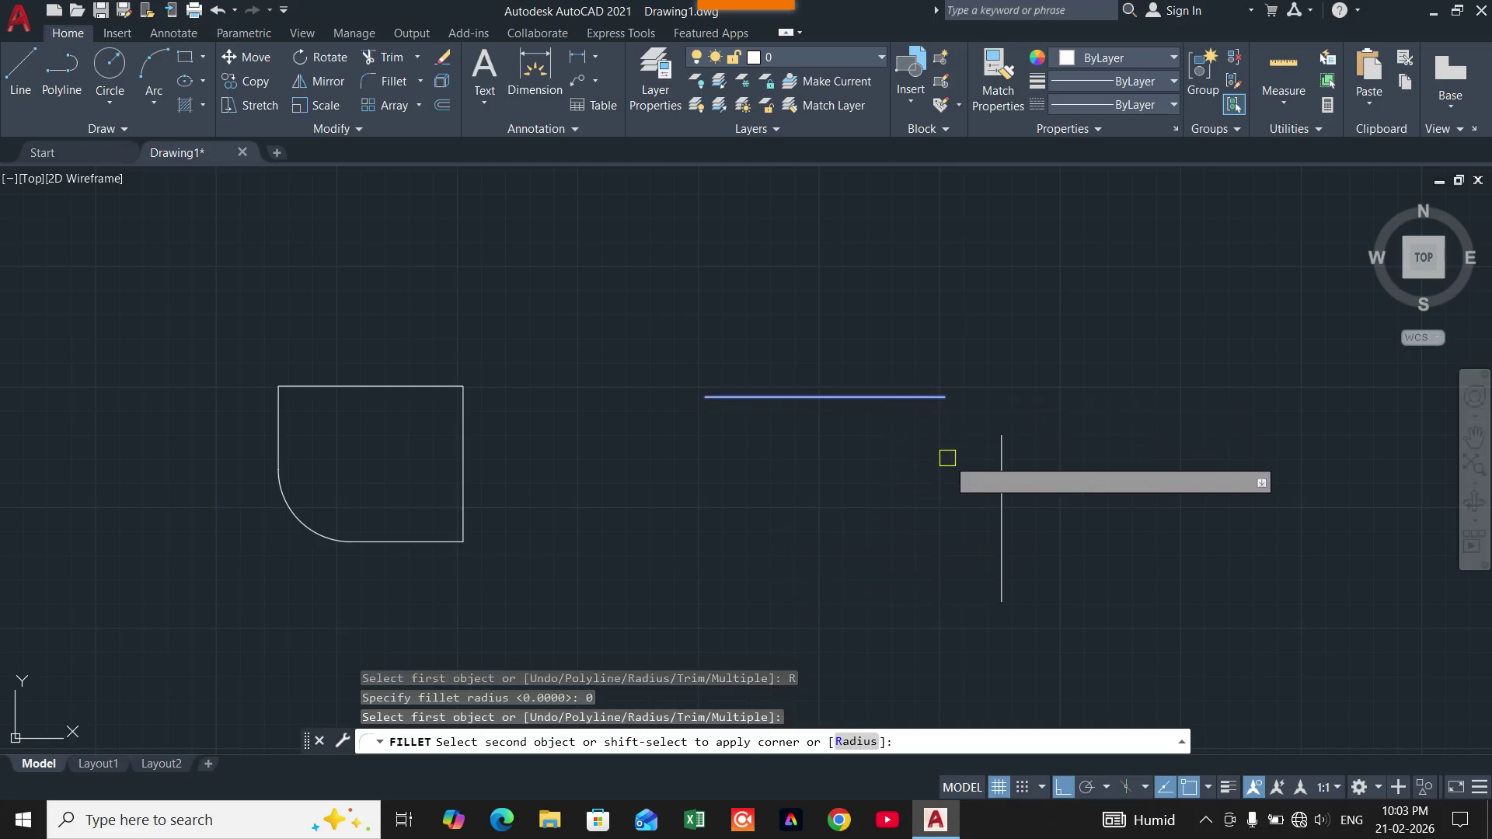
click(1000, 459)
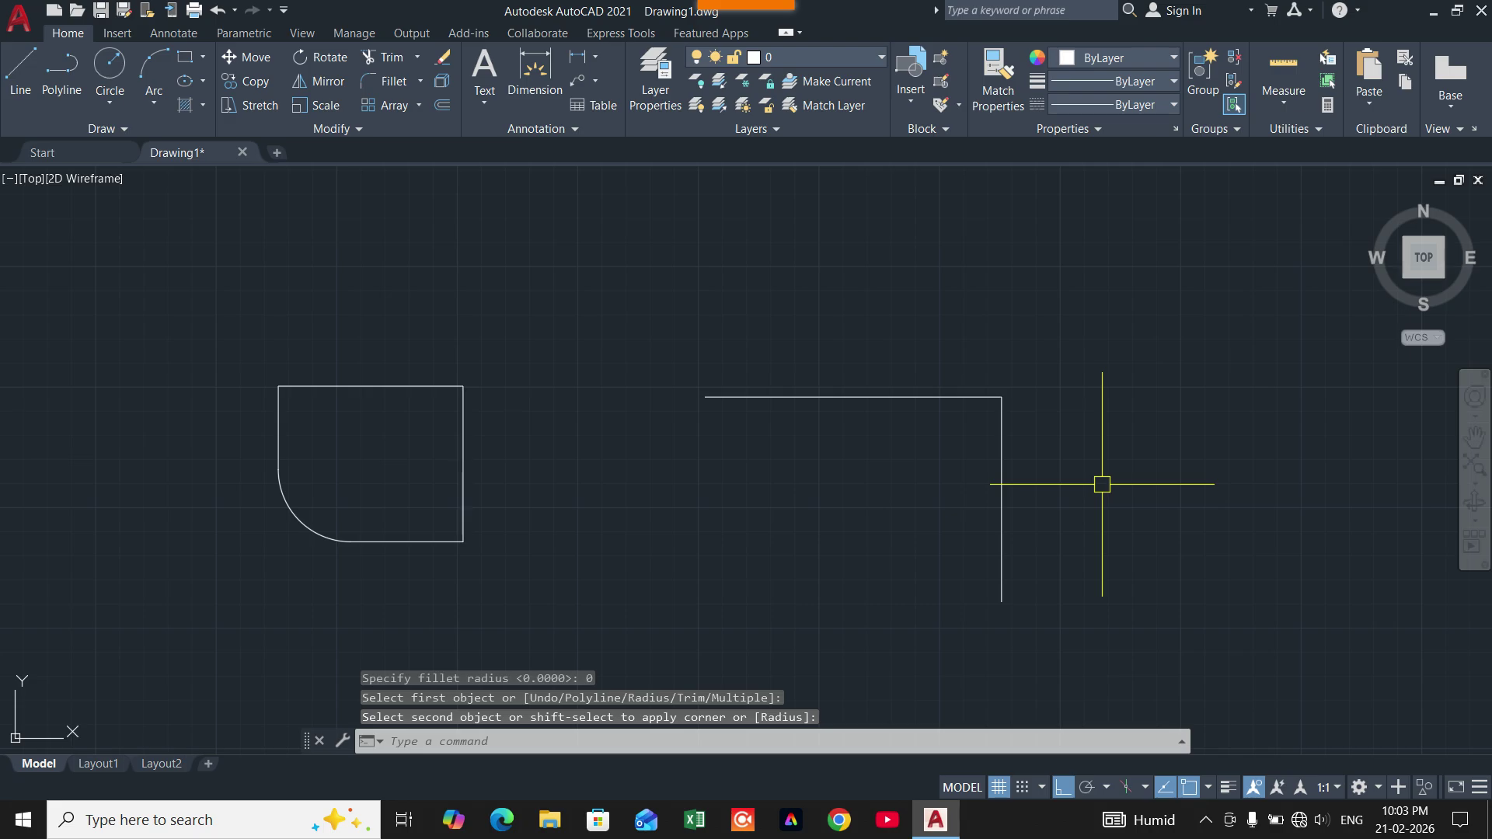